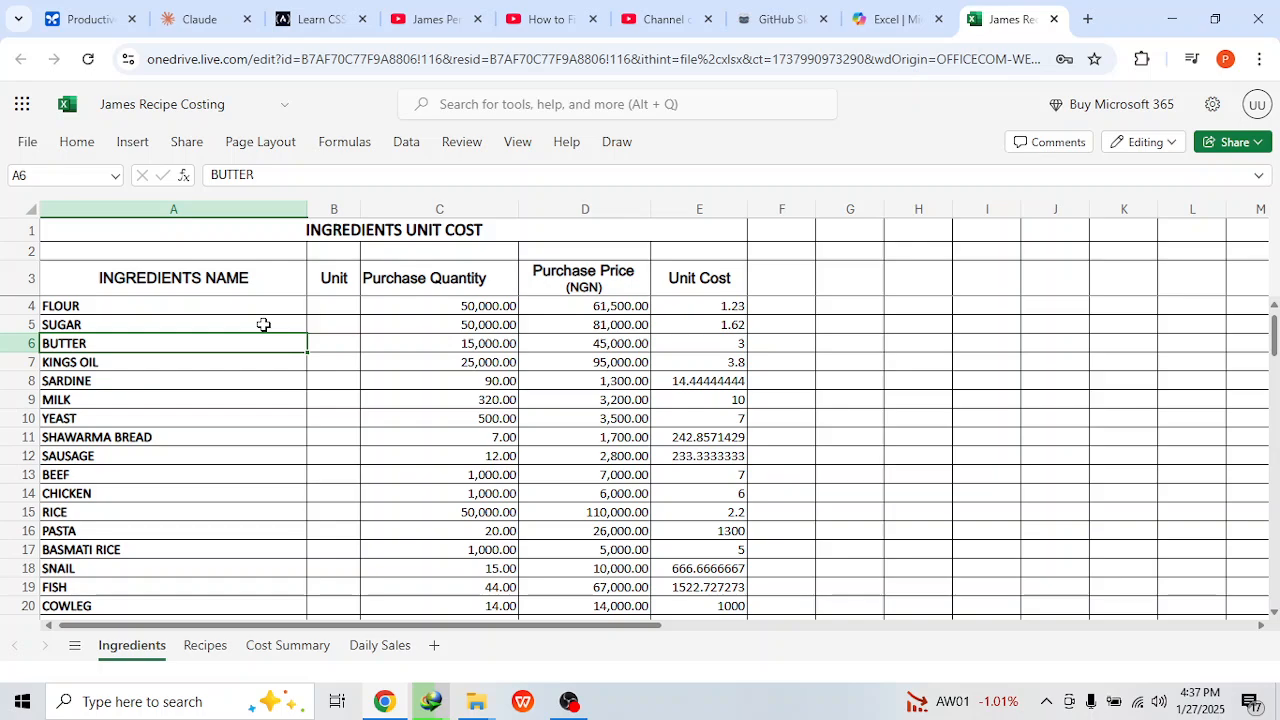
click(337, 306)
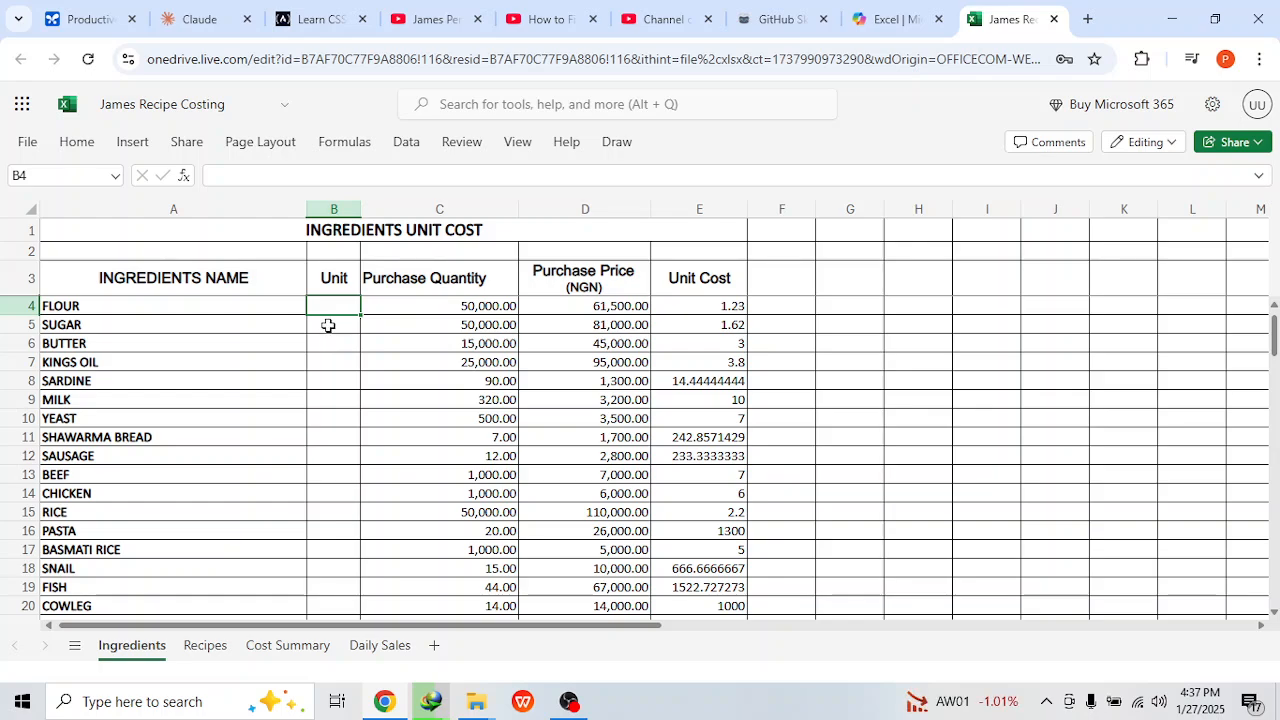
text(G)
key(BackSpace)
click(429, 329)
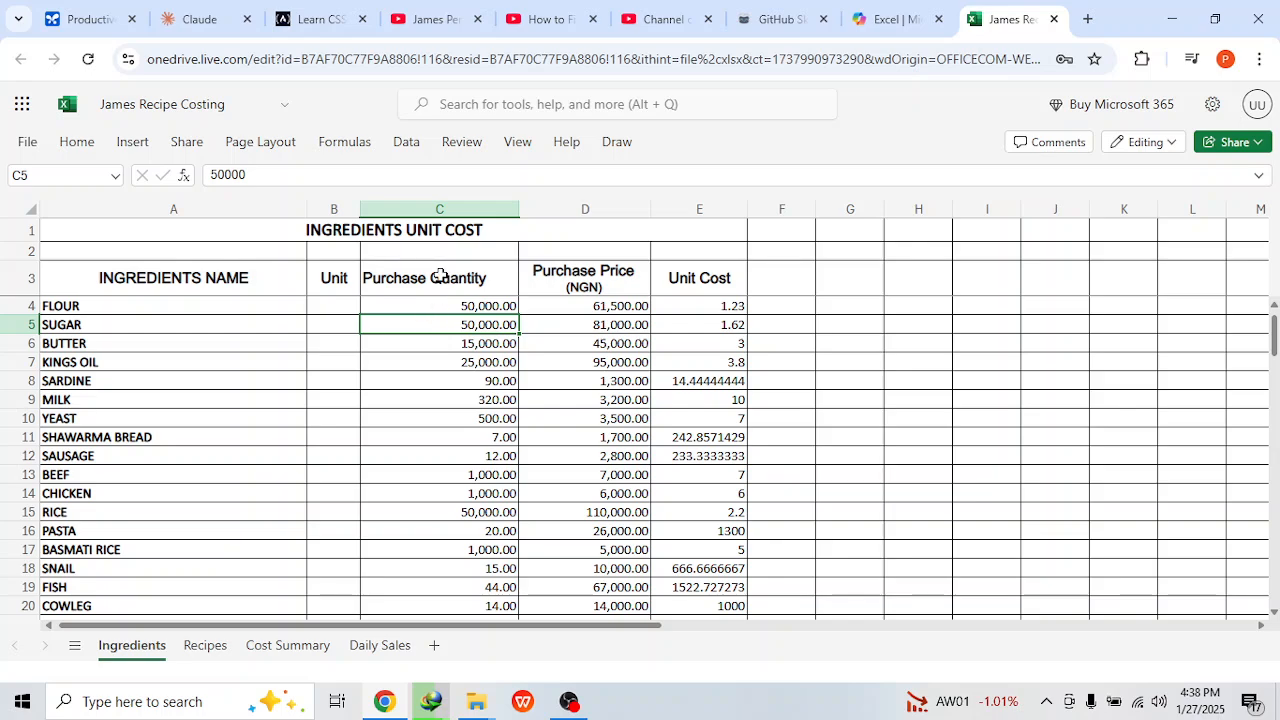
Step: Examine the ingredient unit cost formula and the unit cost lookup on the recipe sheet
click(466, 307)
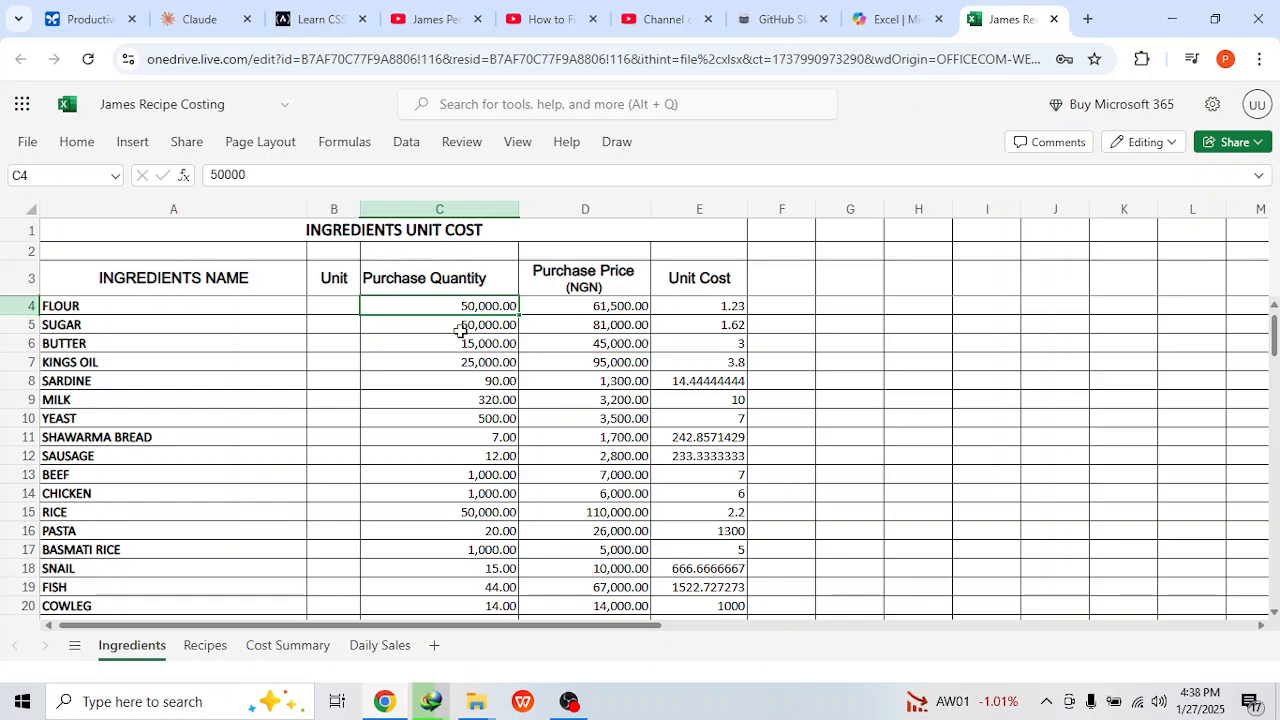
click(463, 325)
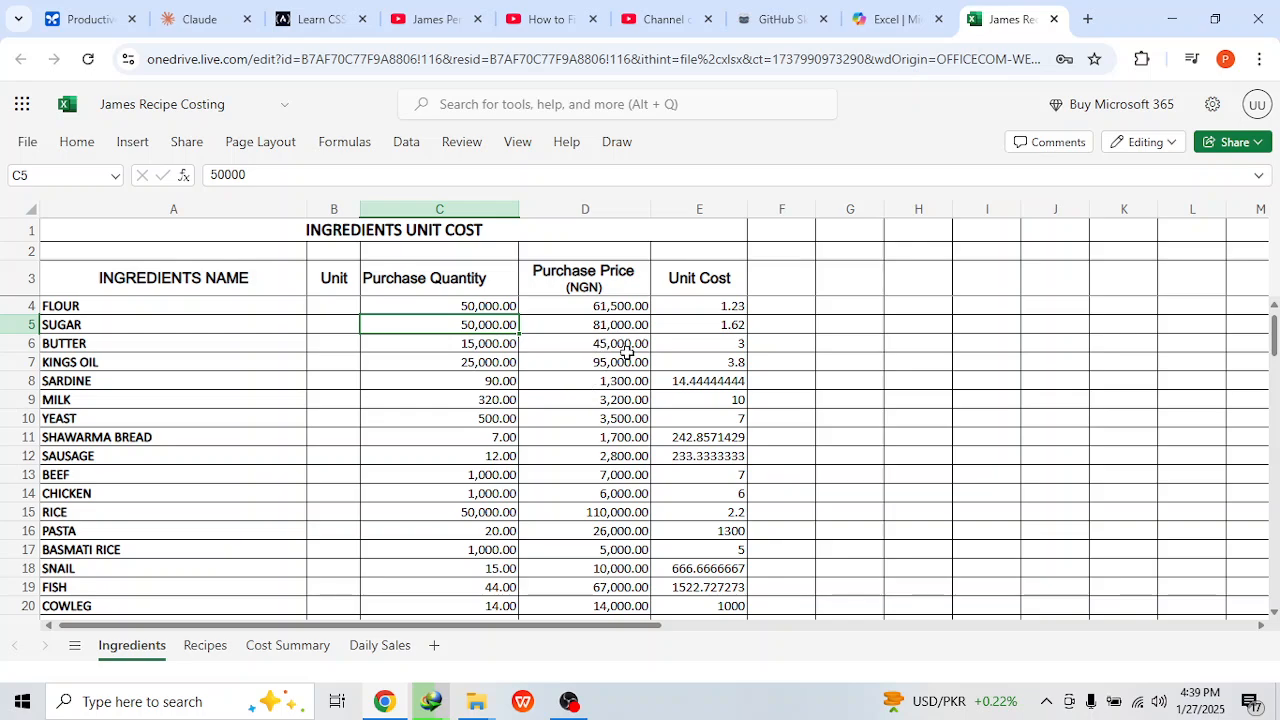
click(663, 305)
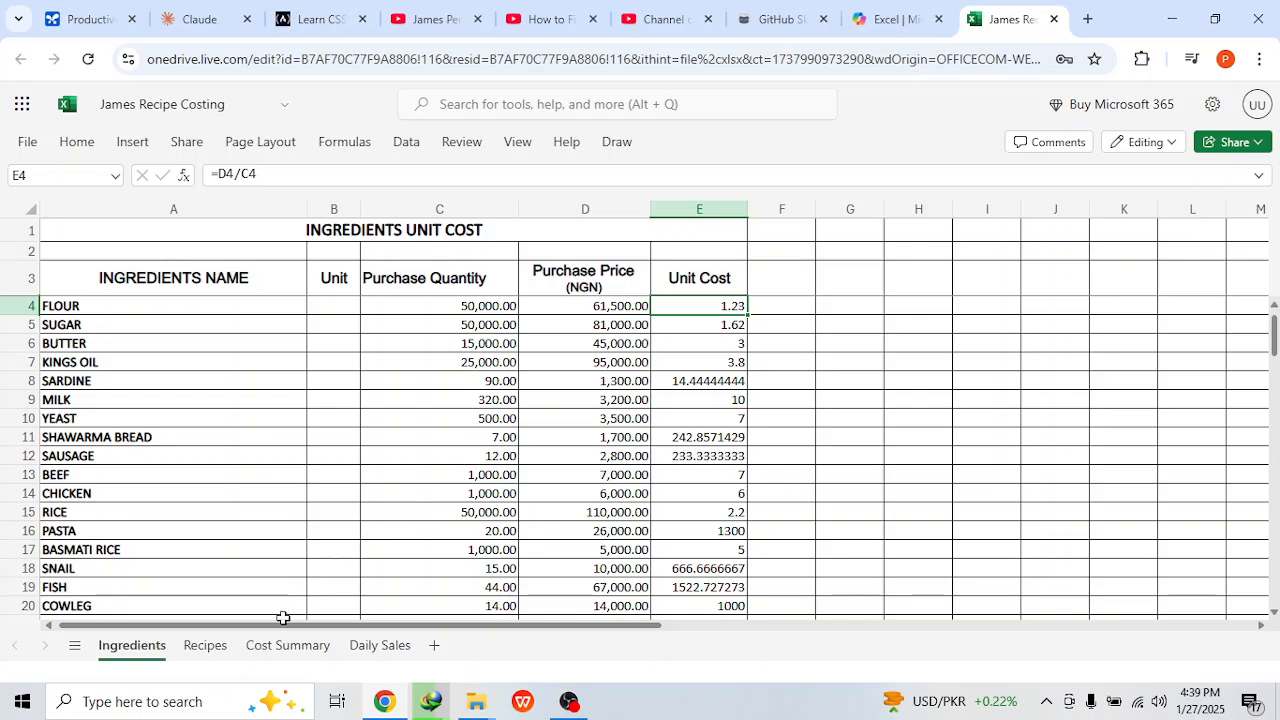
click(197, 656)
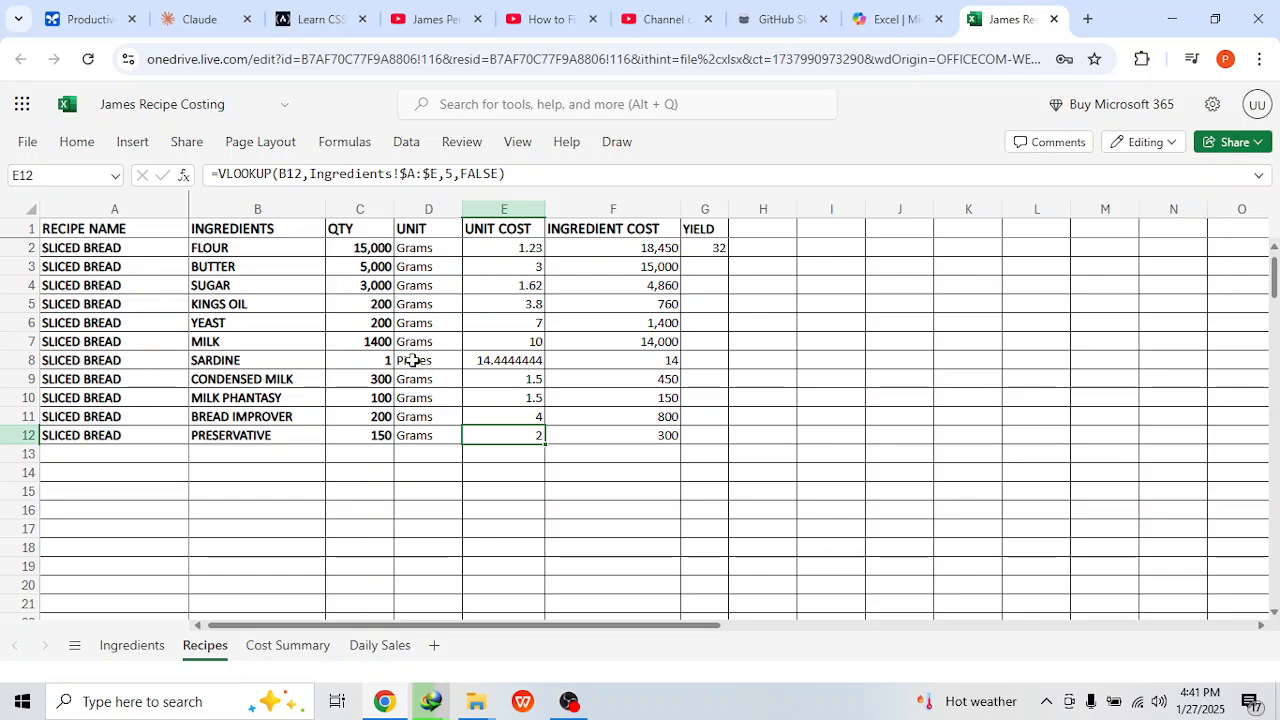
click(515, 248)
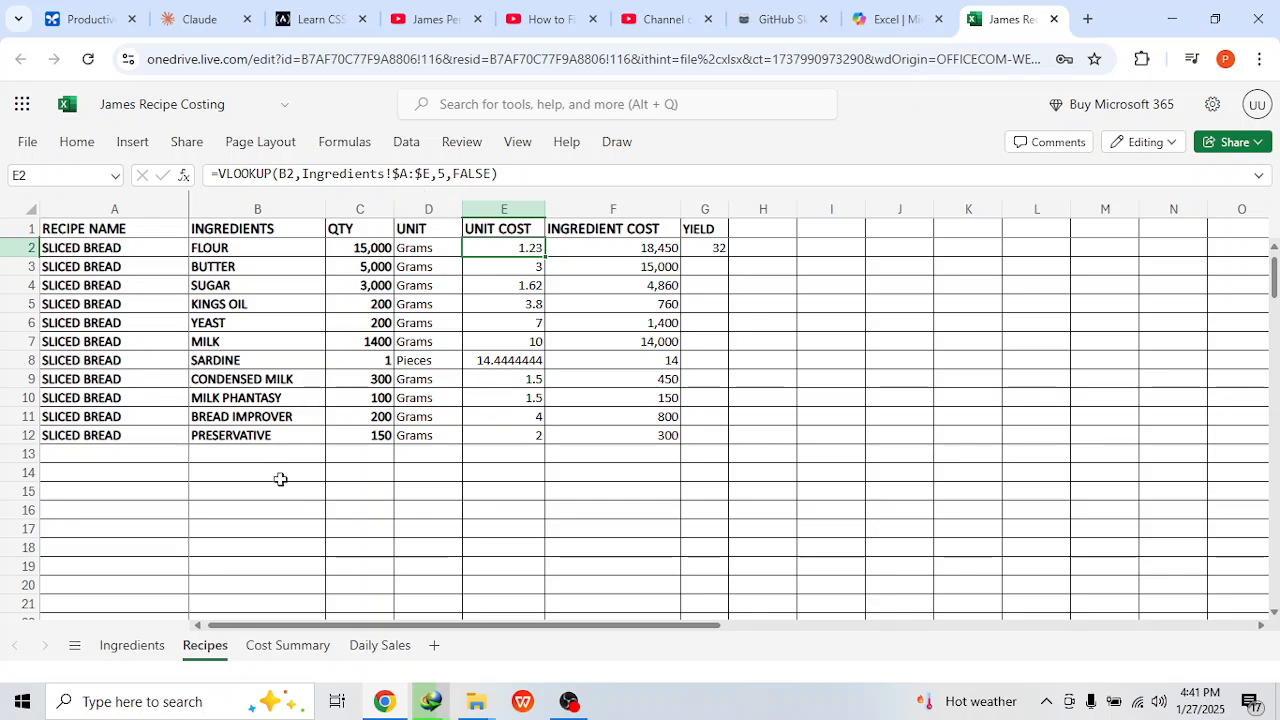
click(132, 645)
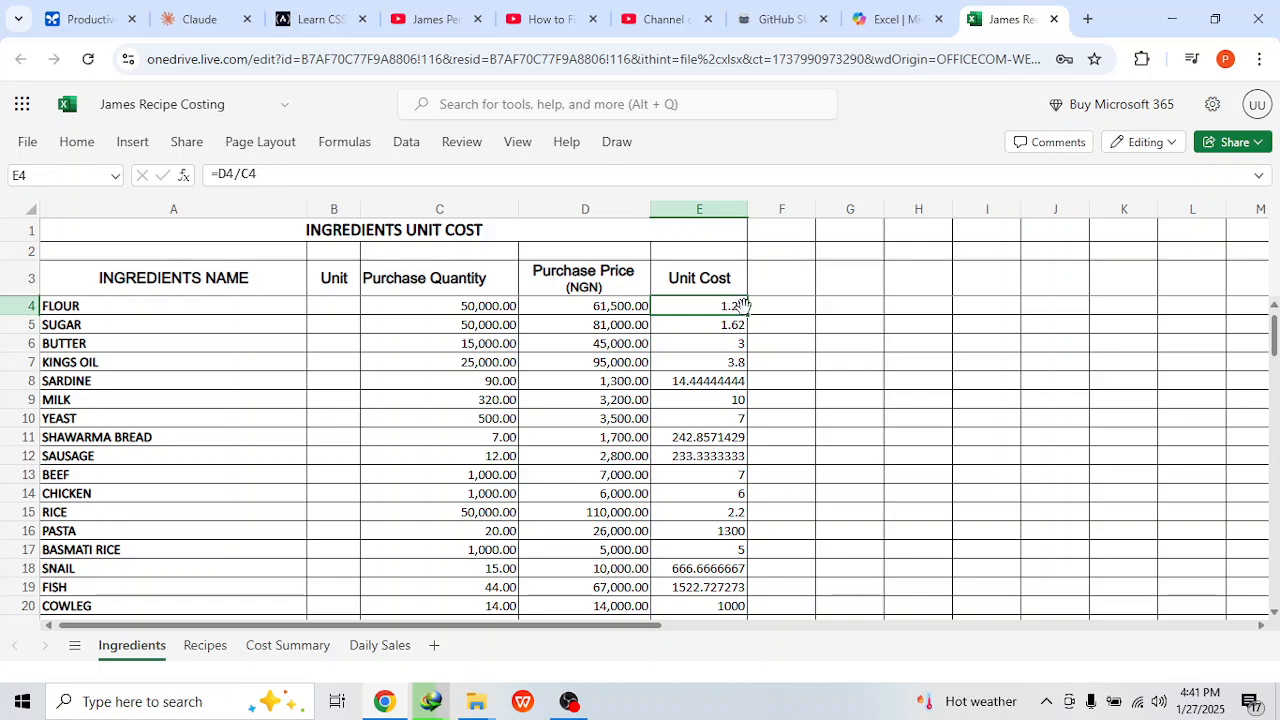
click(205, 645)
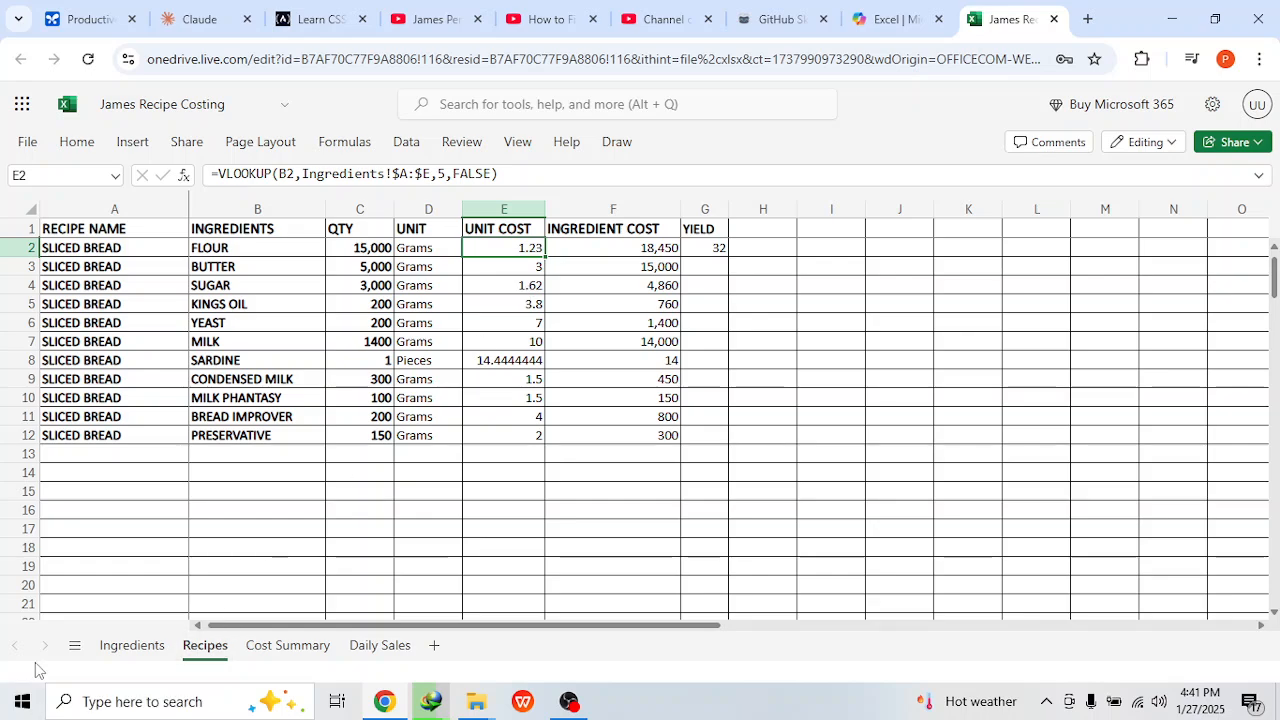
click(131, 645)
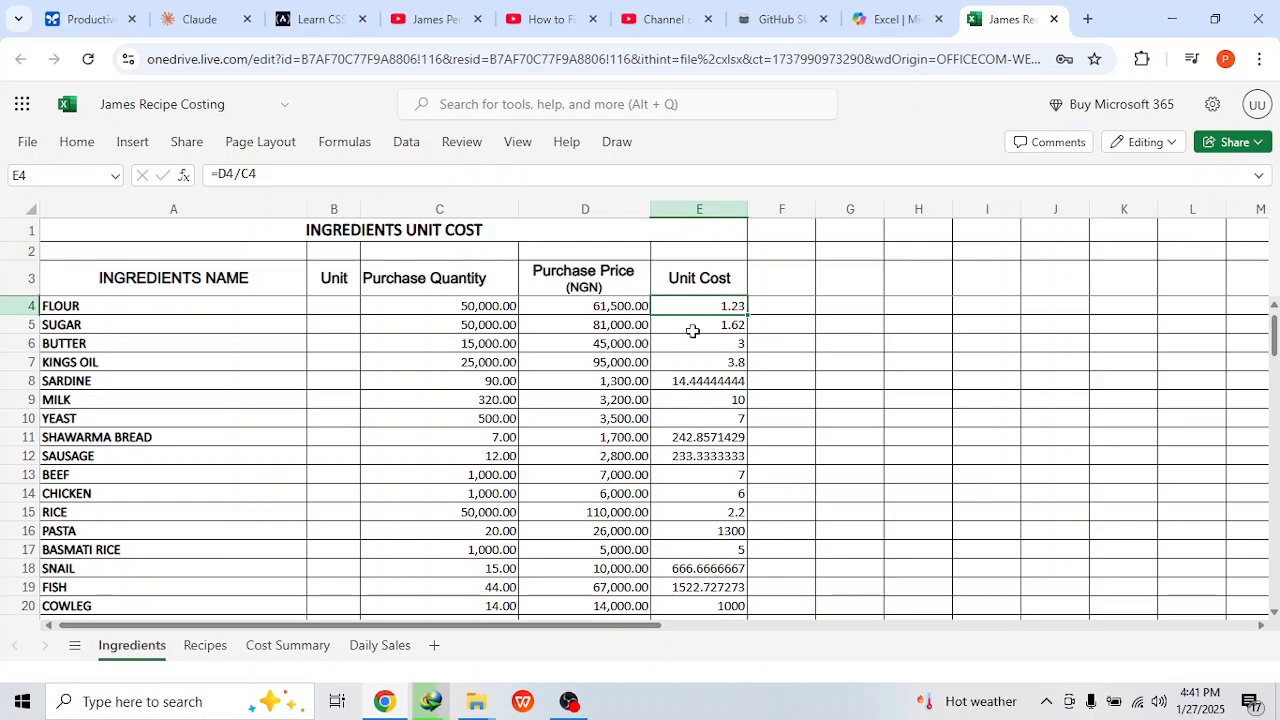
Step: Set flour's purchase price to 70,000 NGN
click(612, 306)
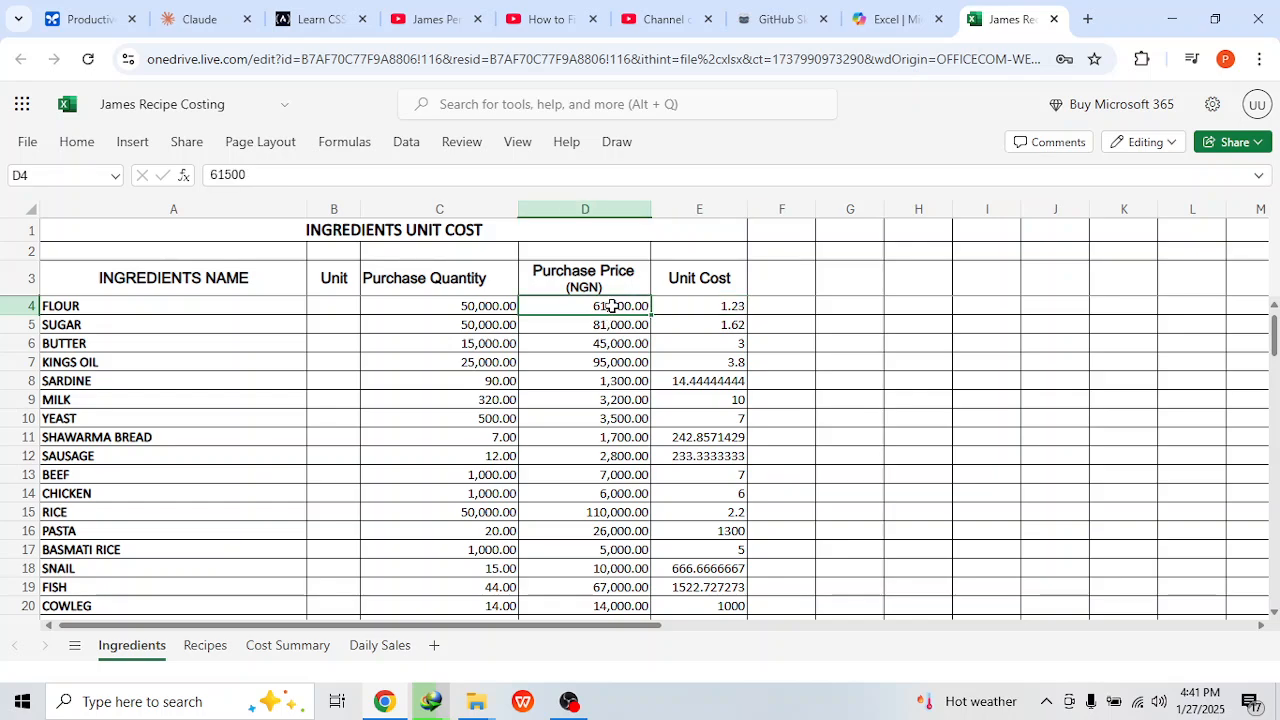
text(70)
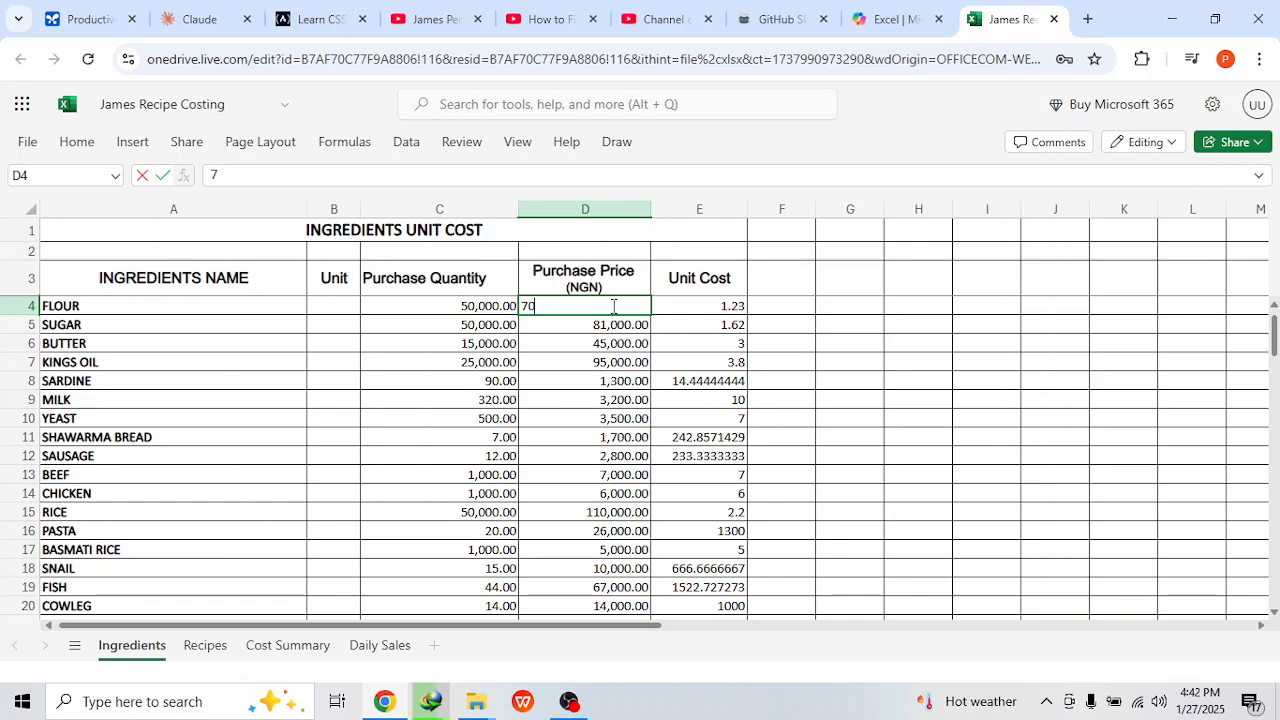
text(,000)
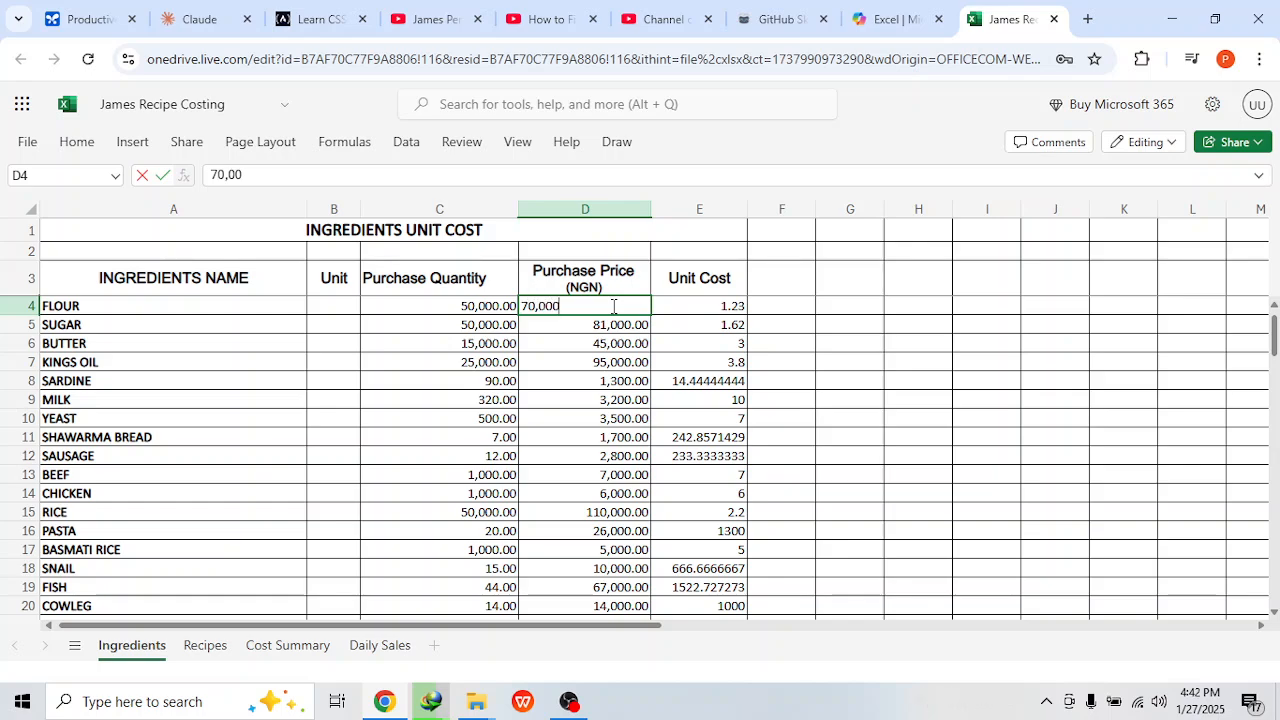
key(Return)
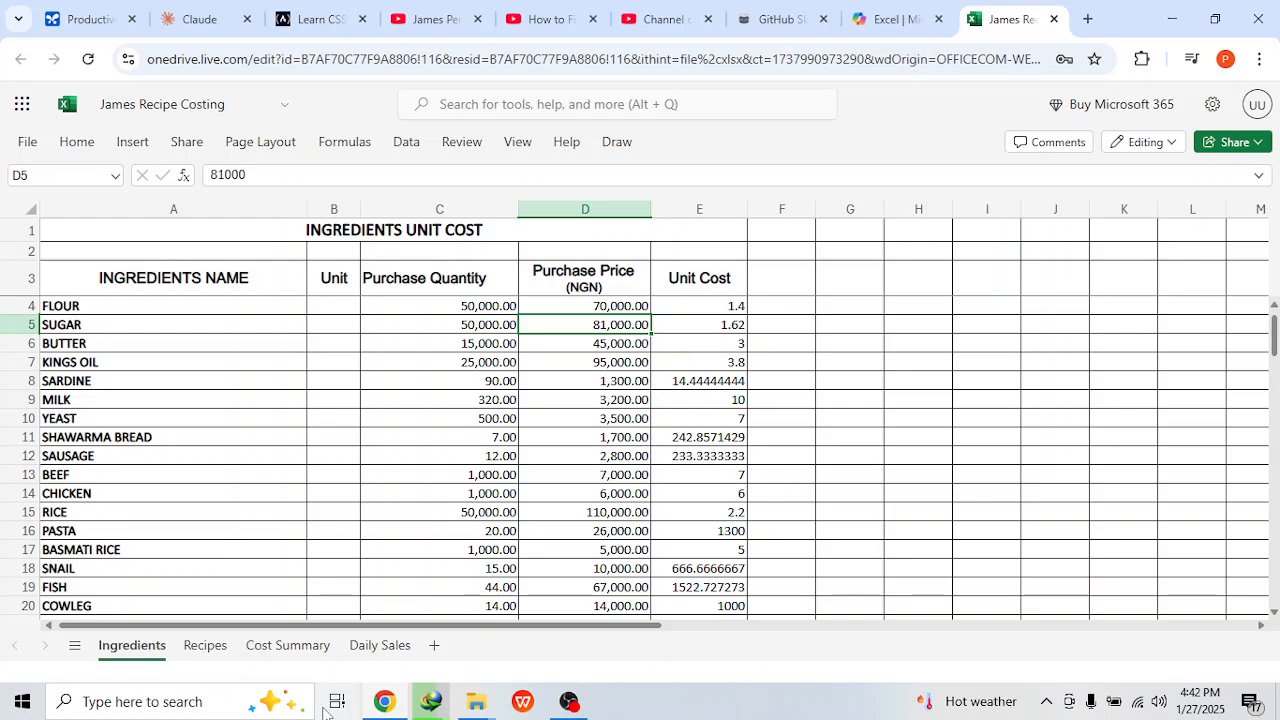
Step: Check how the new flour price feeds the recipe sheet's ingredient costs and the cost summary formulas
click(216, 654)
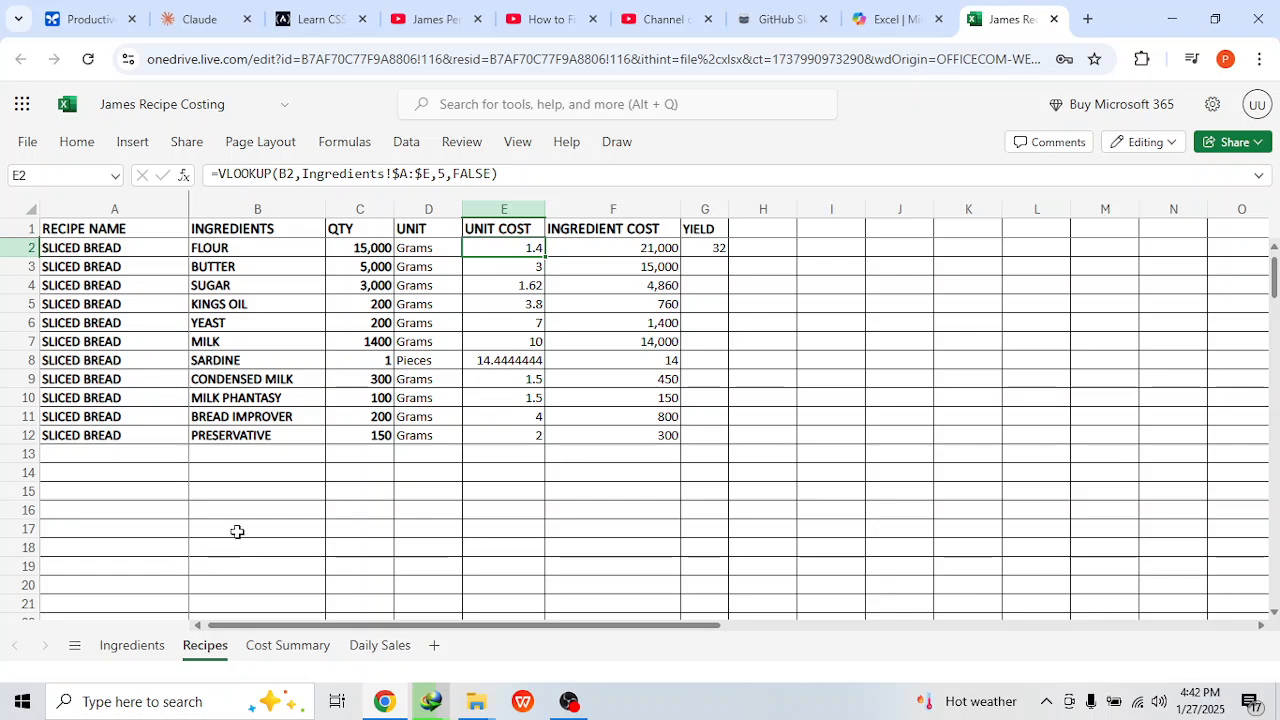
click(617, 250)
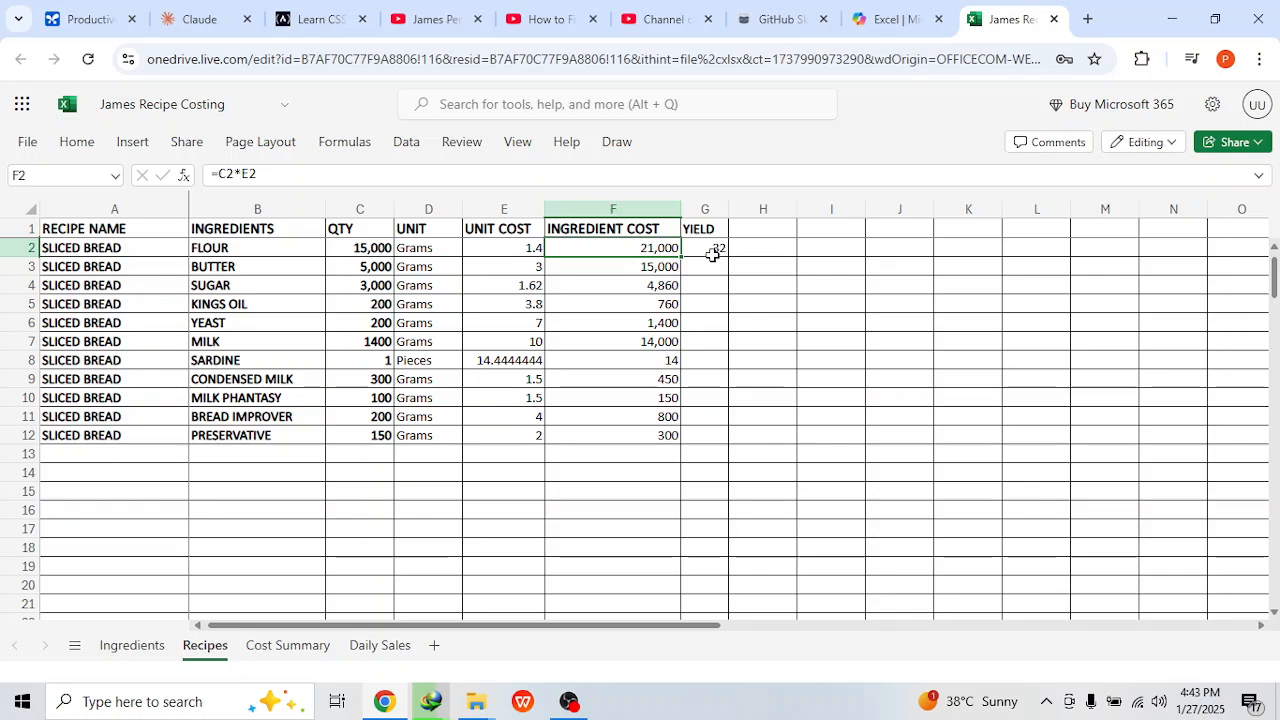
click(712, 254)
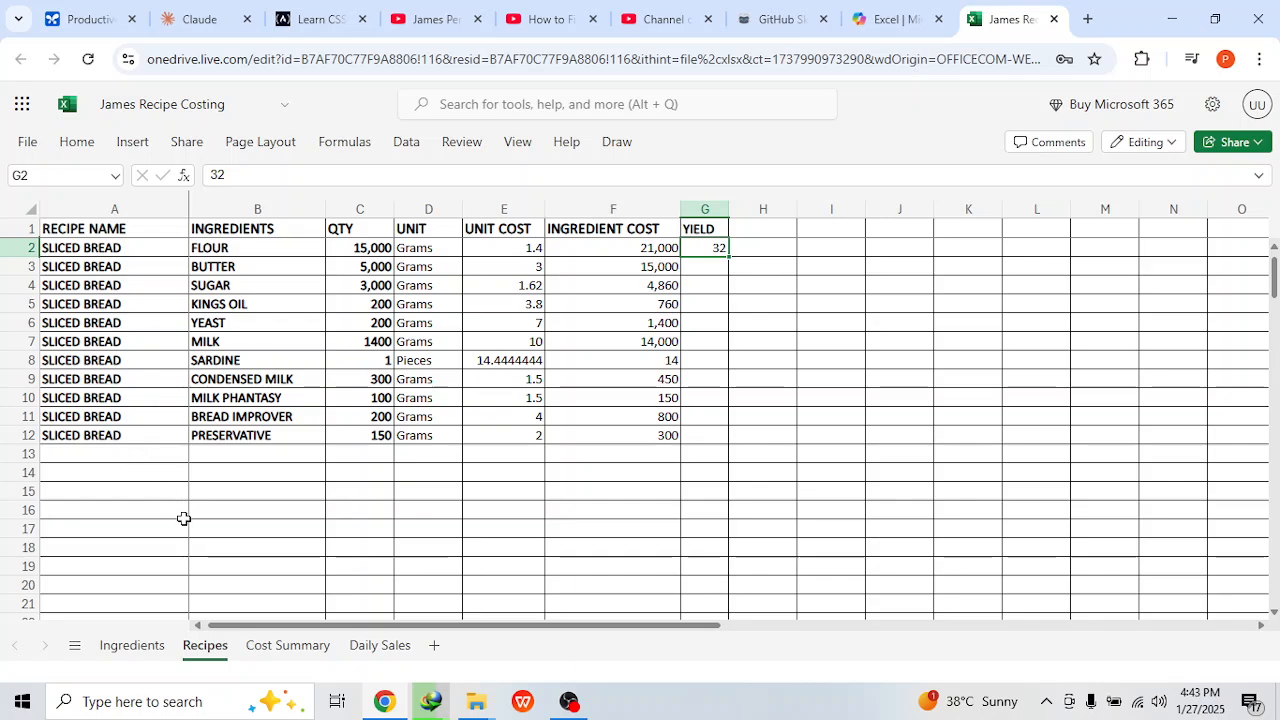
click(262, 648)
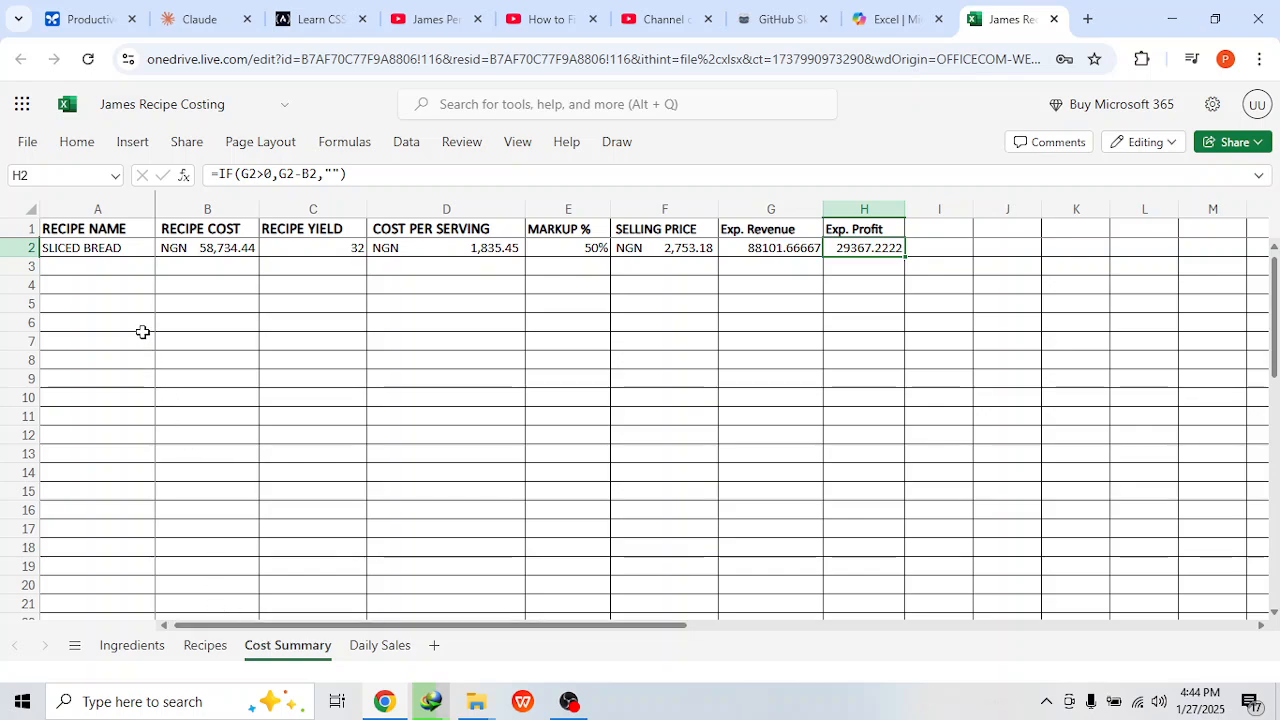
click(114, 249)
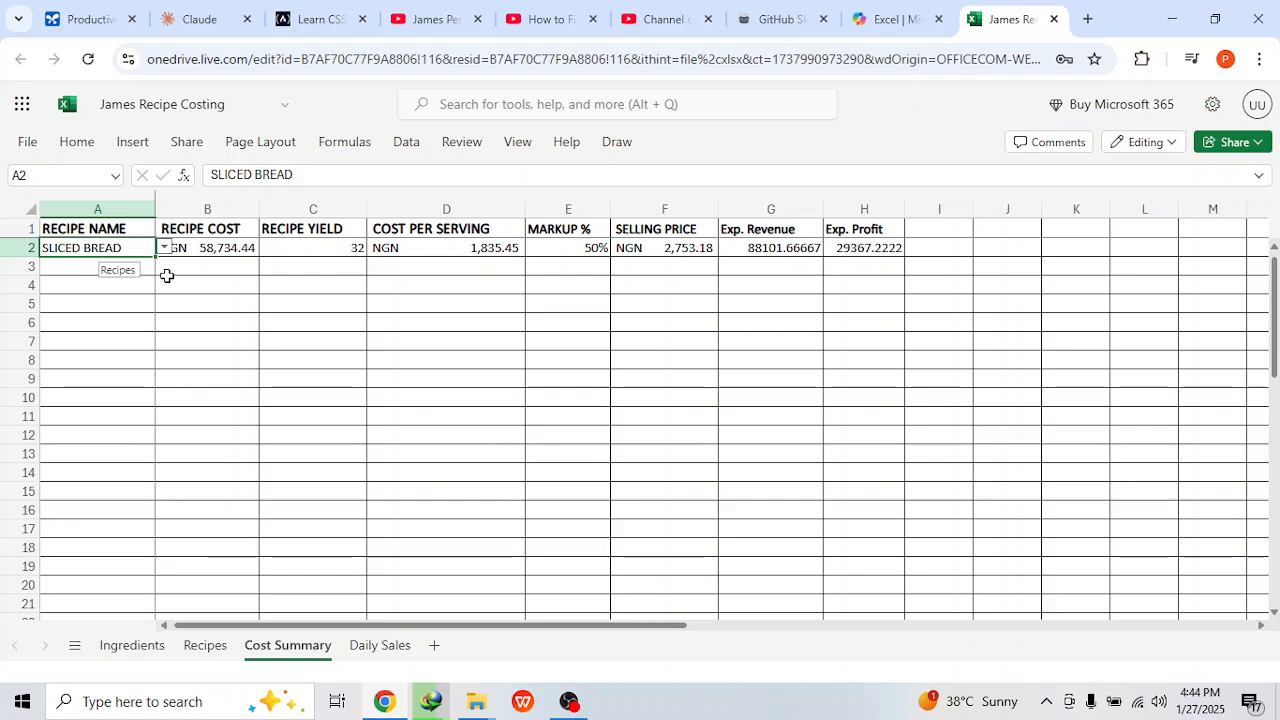
click(188, 247)
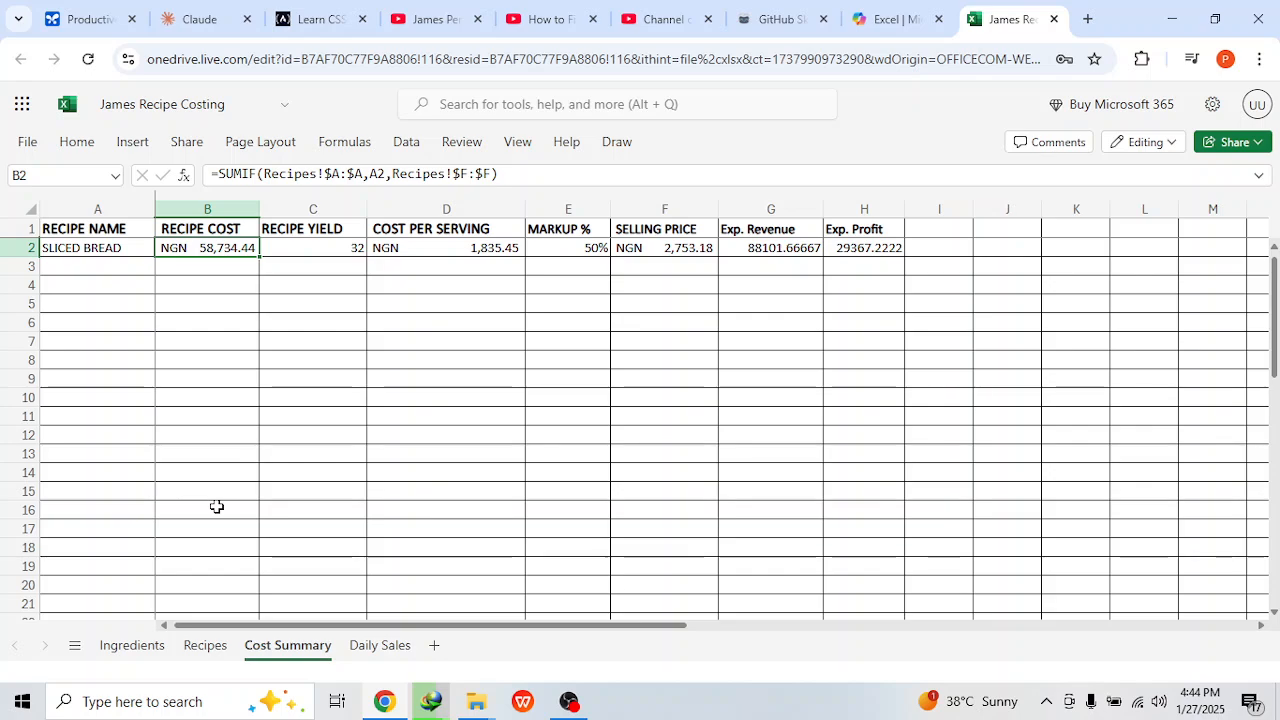
click(205, 645)
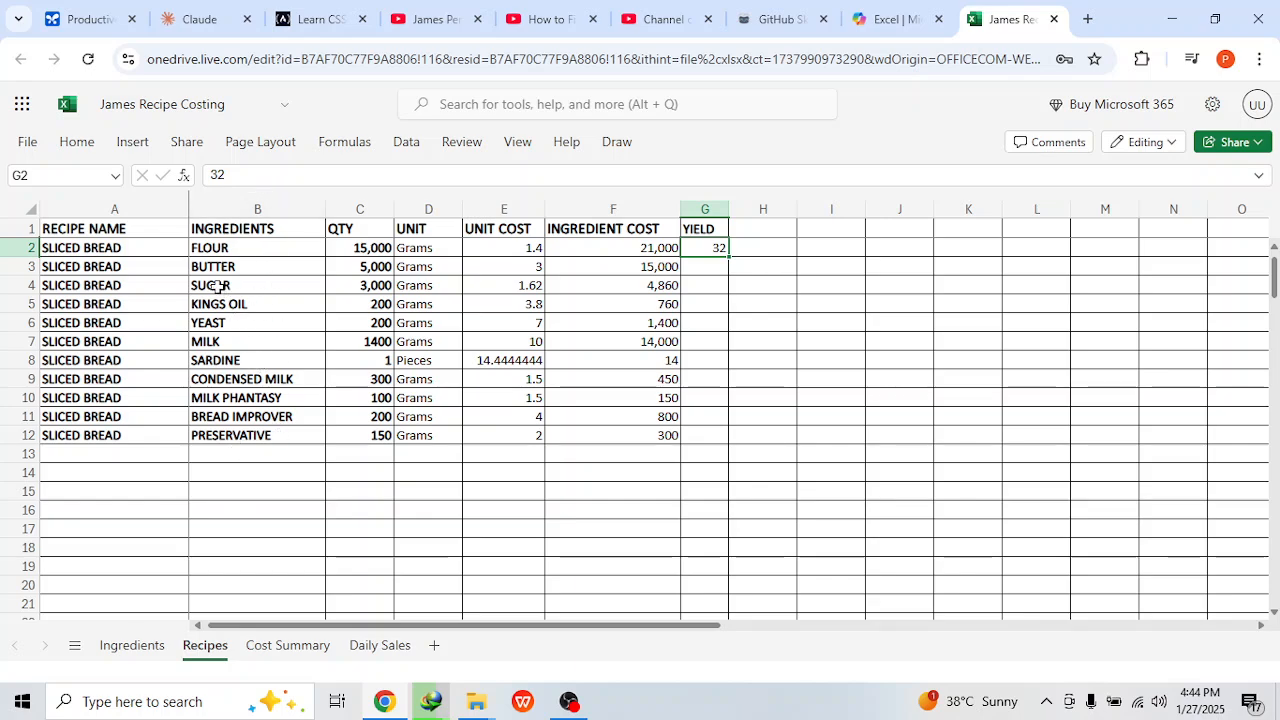
drag(200, 245, 257, 434)
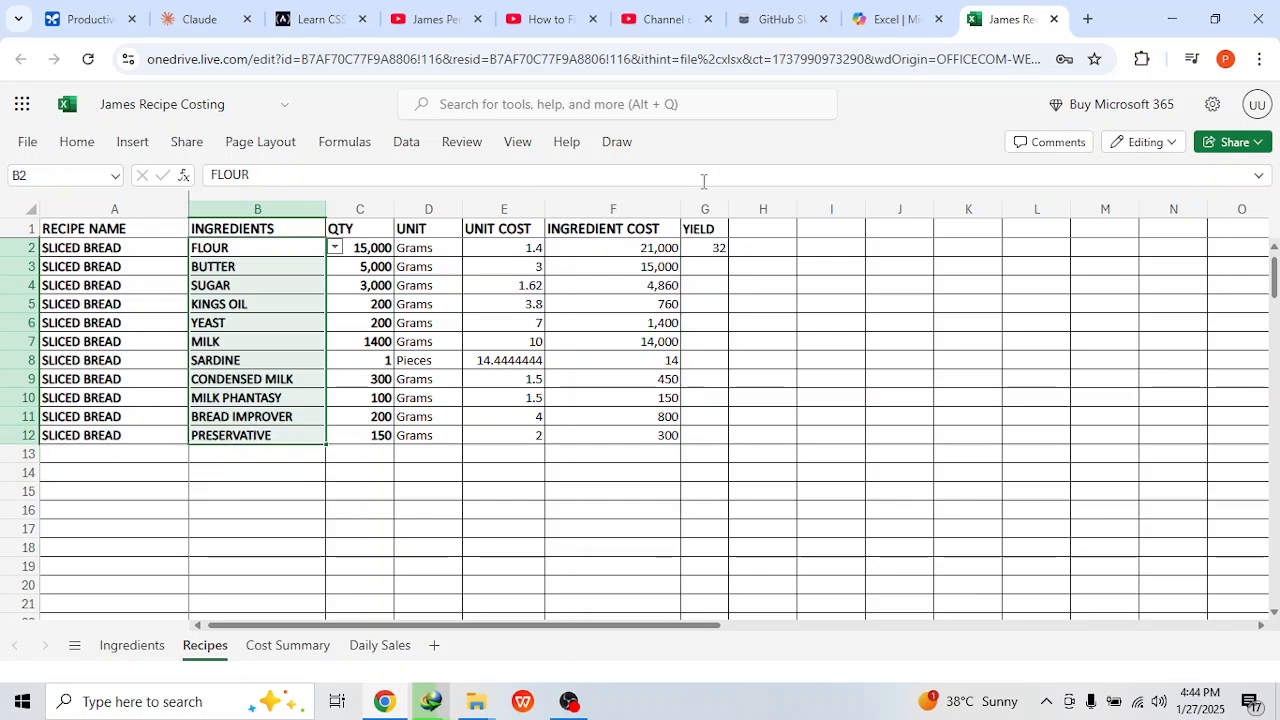
click(689, 248)
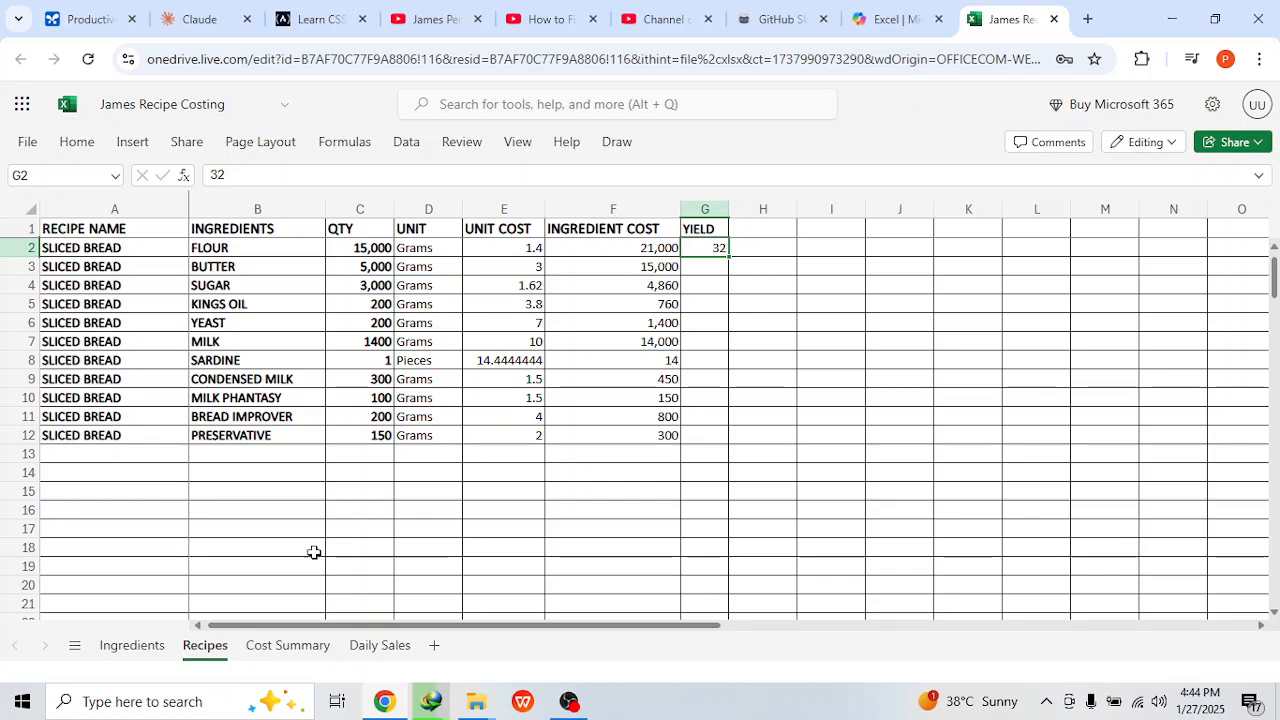
Step: Inspect each cost summary formula, from recipe cost and yield through selling price, expected revenue and profit
click(275, 643)
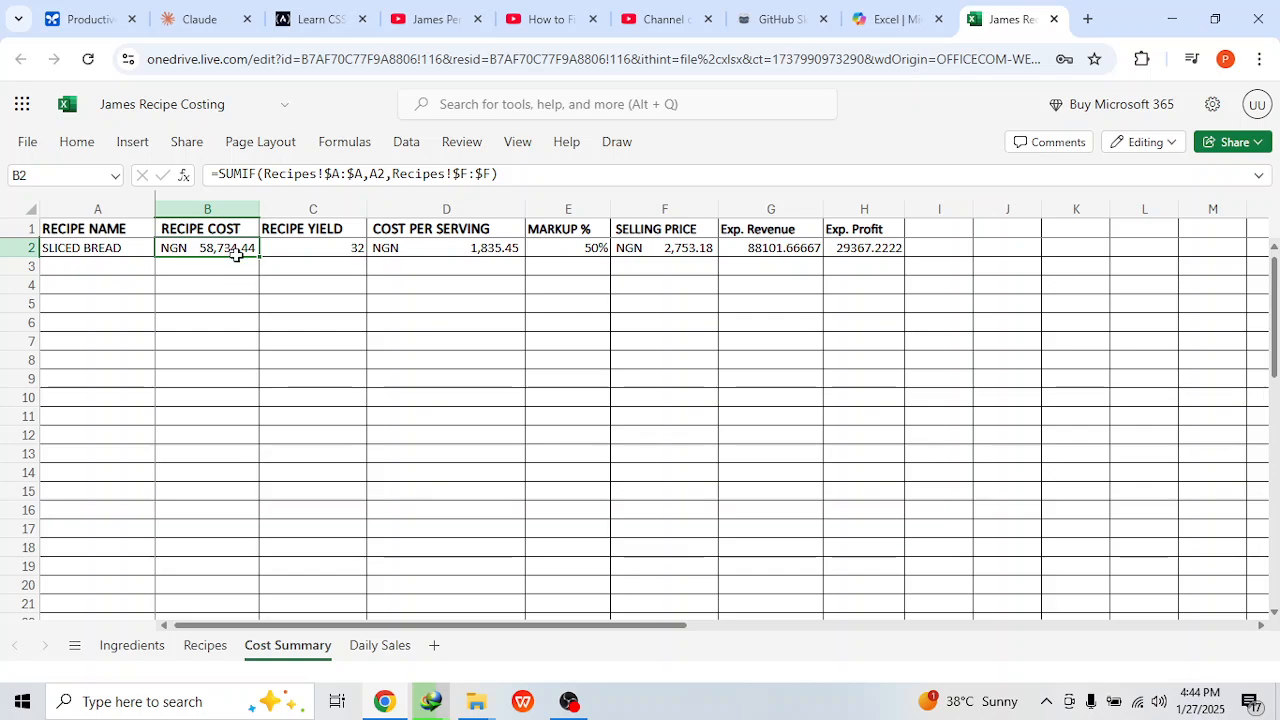
click(295, 245)
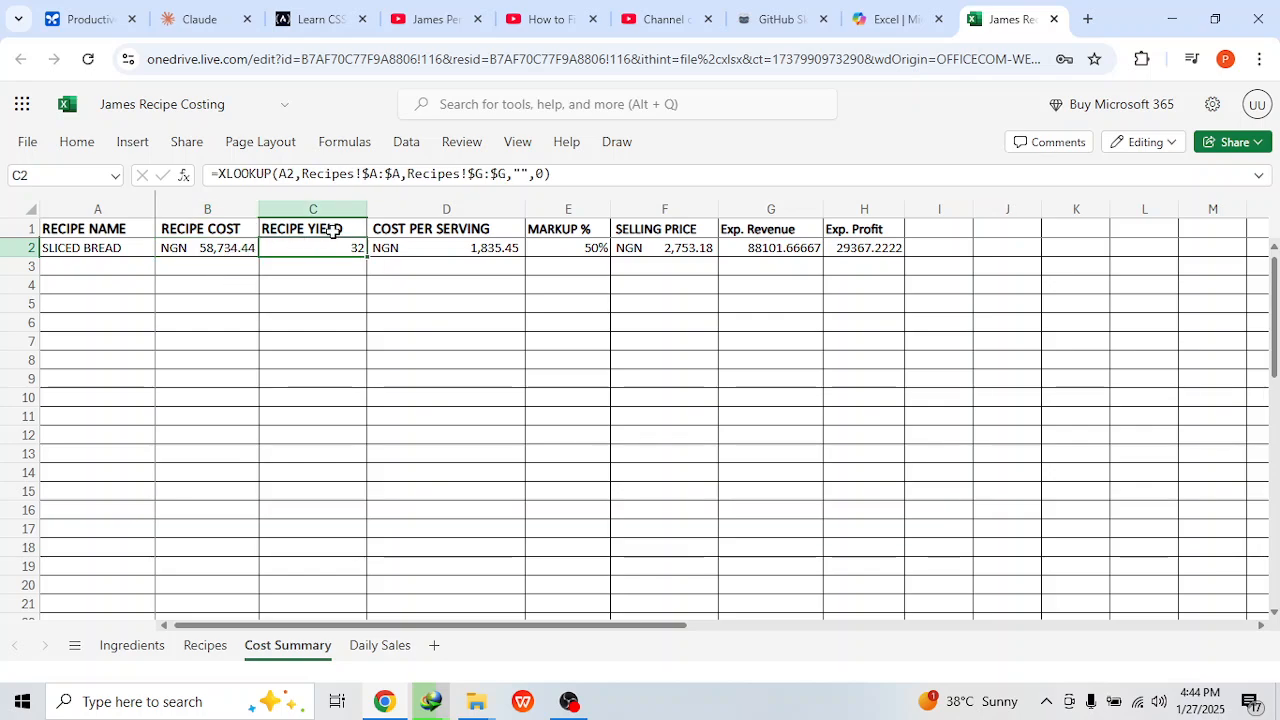
click(432, 248)
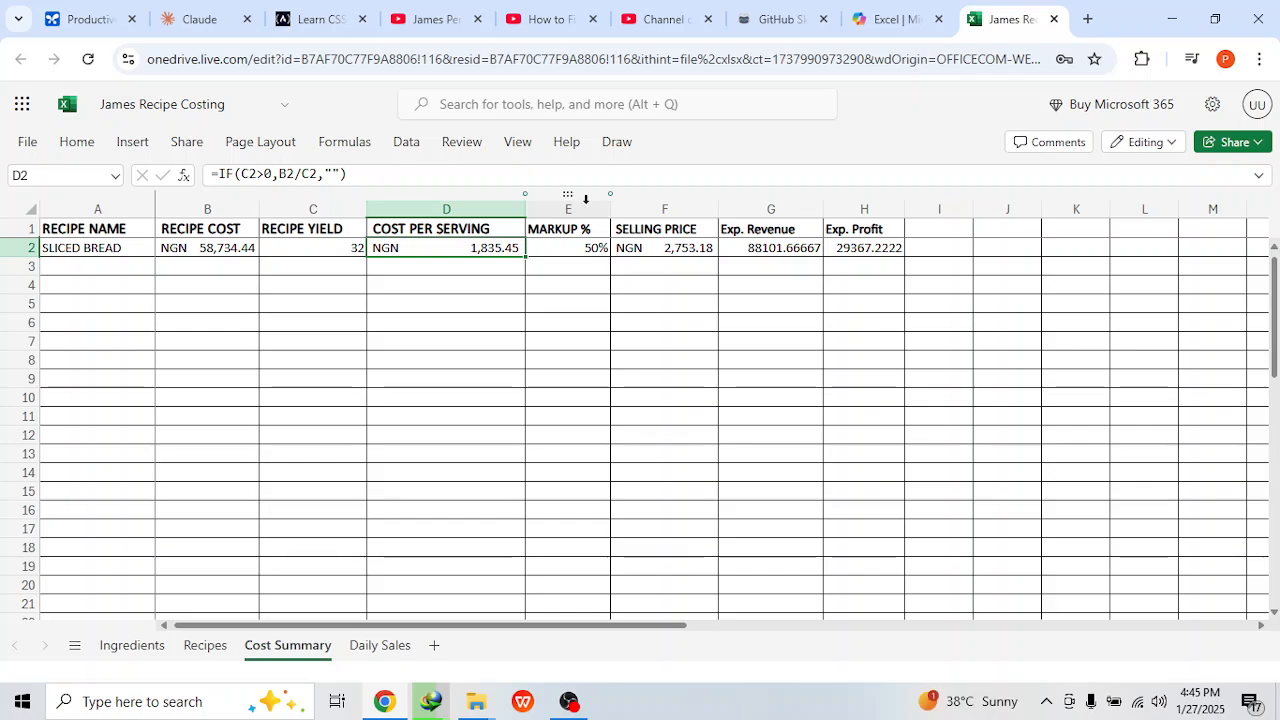
click(560, 232)
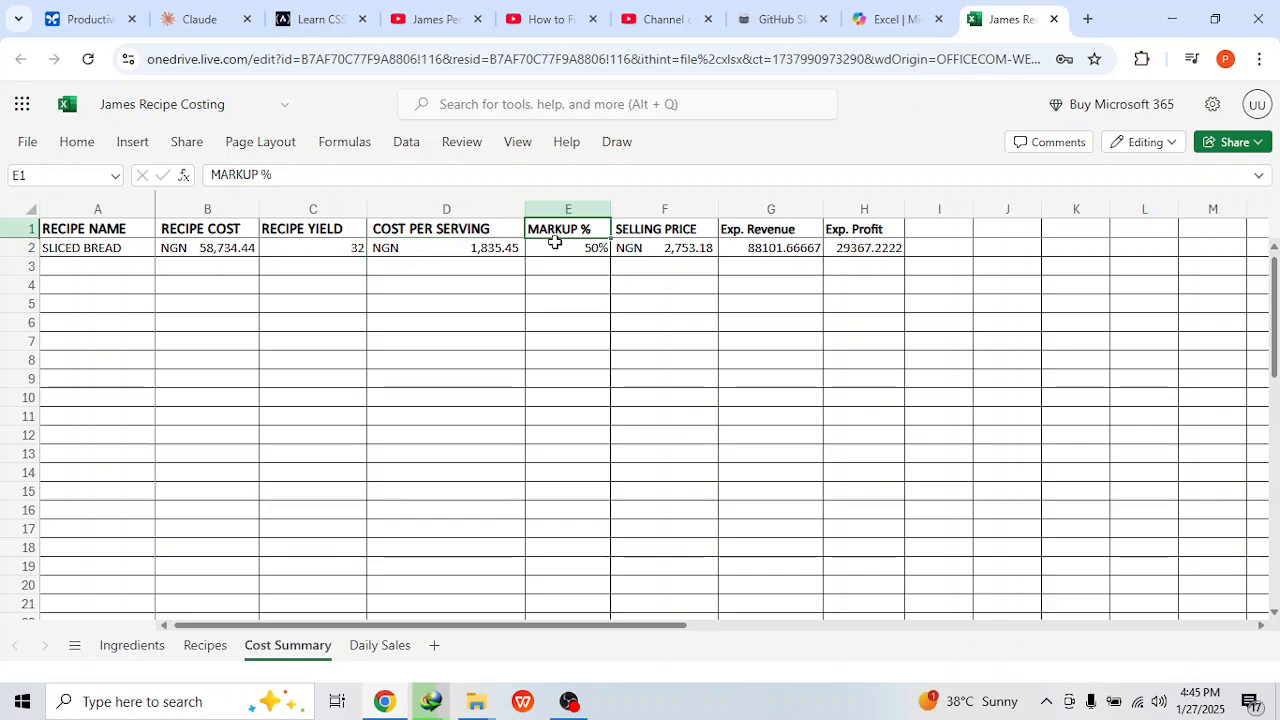
click(552, 247)
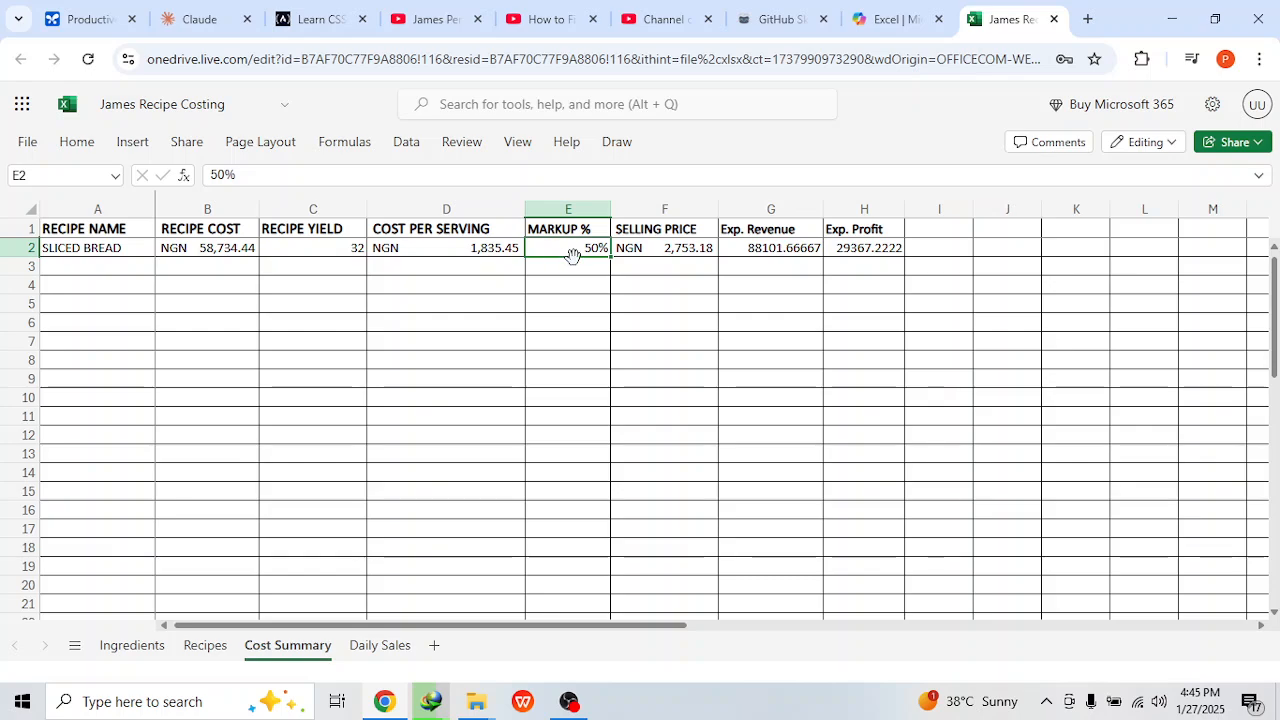
click(645, 247)
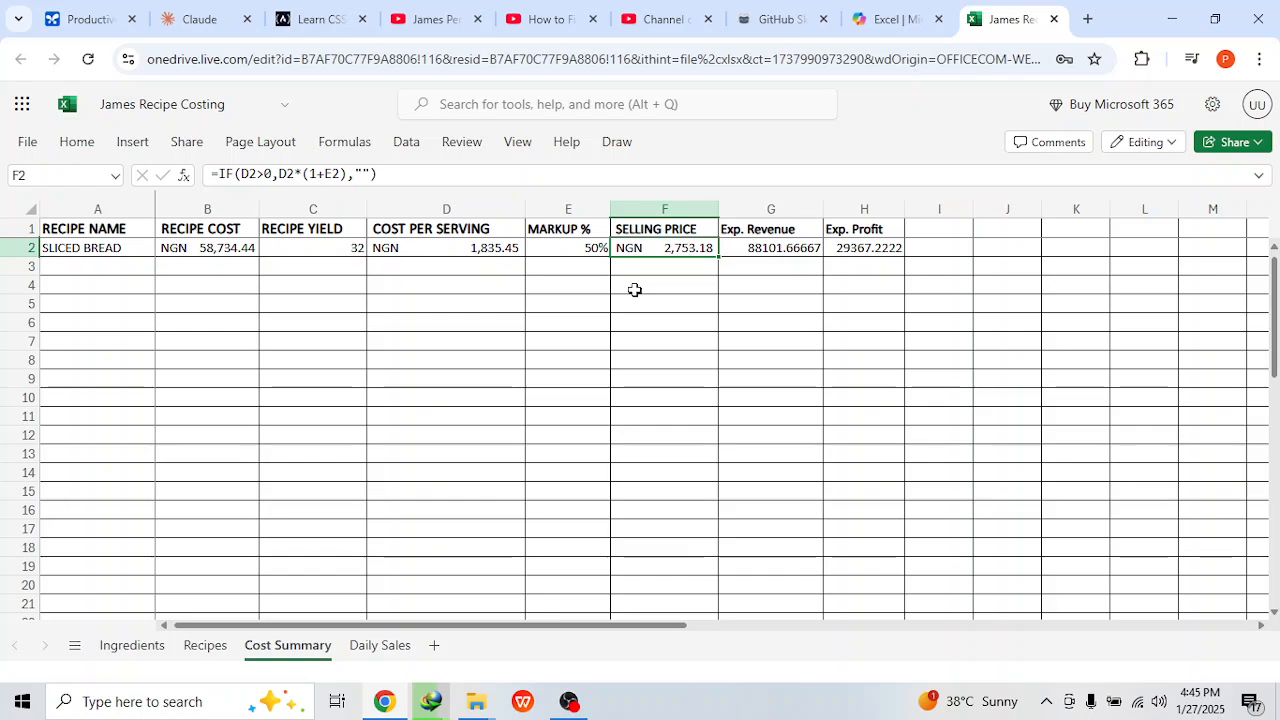
click(484, 250)
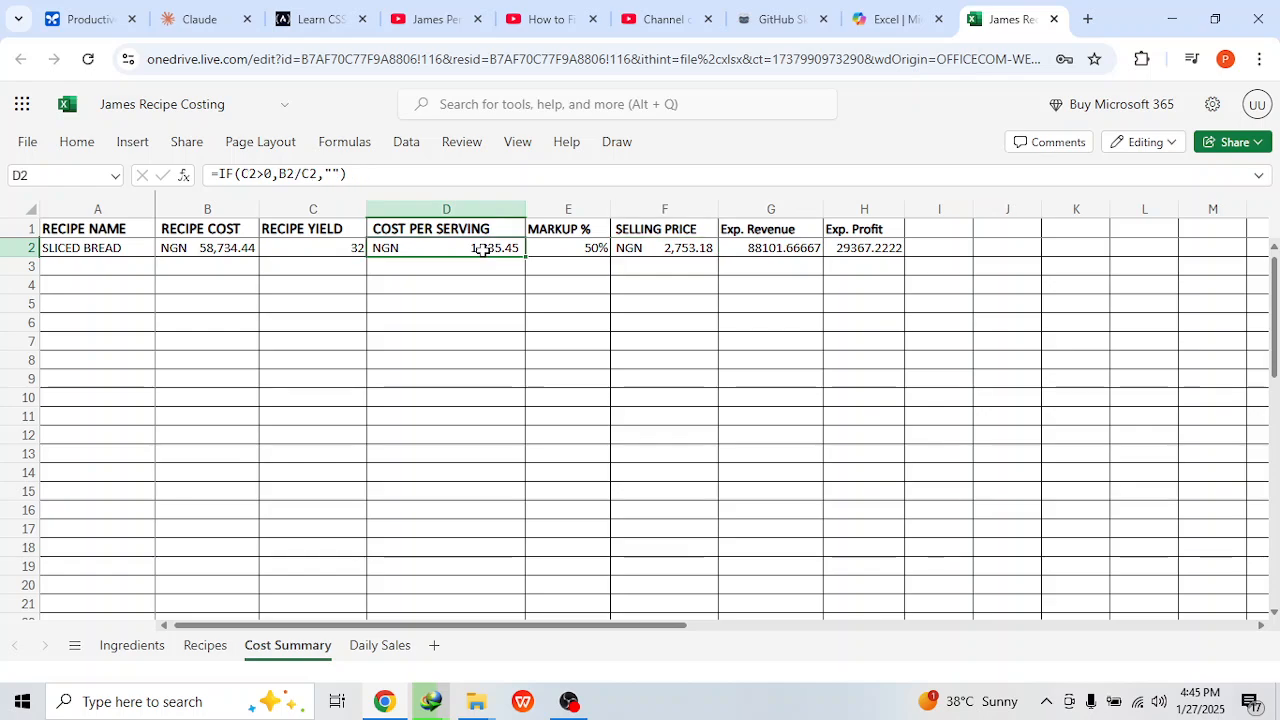
click(671, 247)
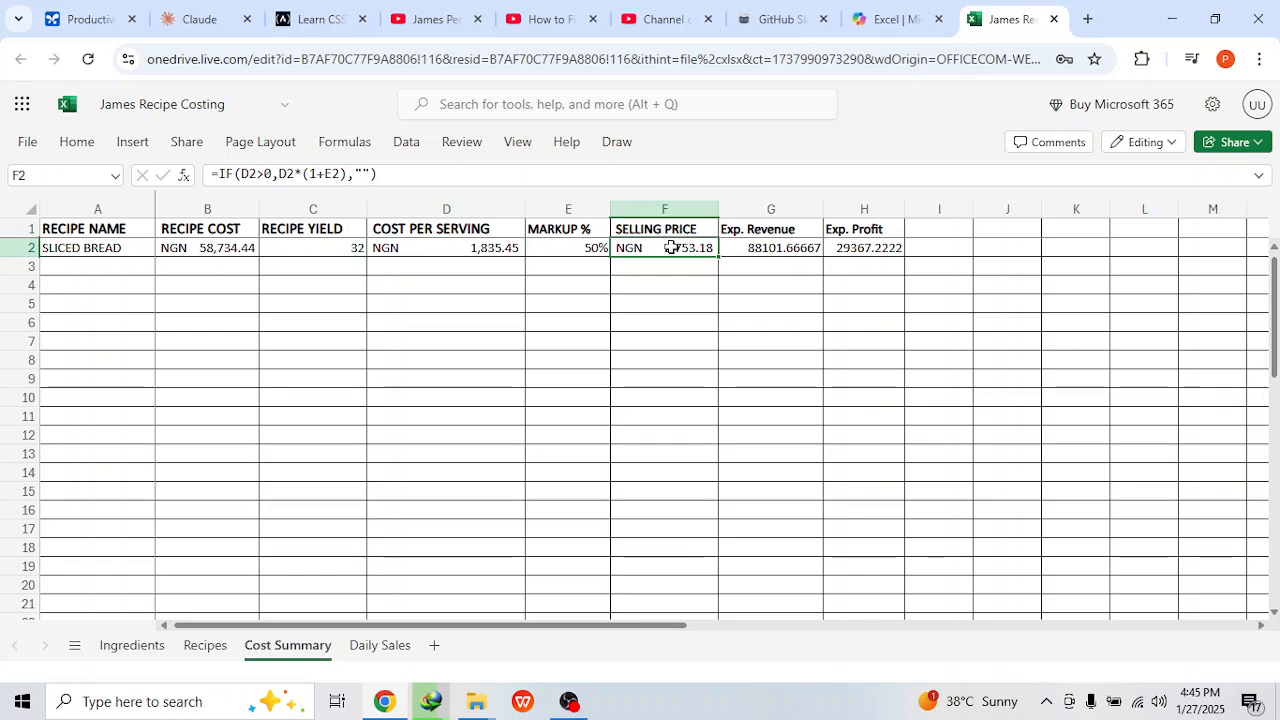
click(580, 245)
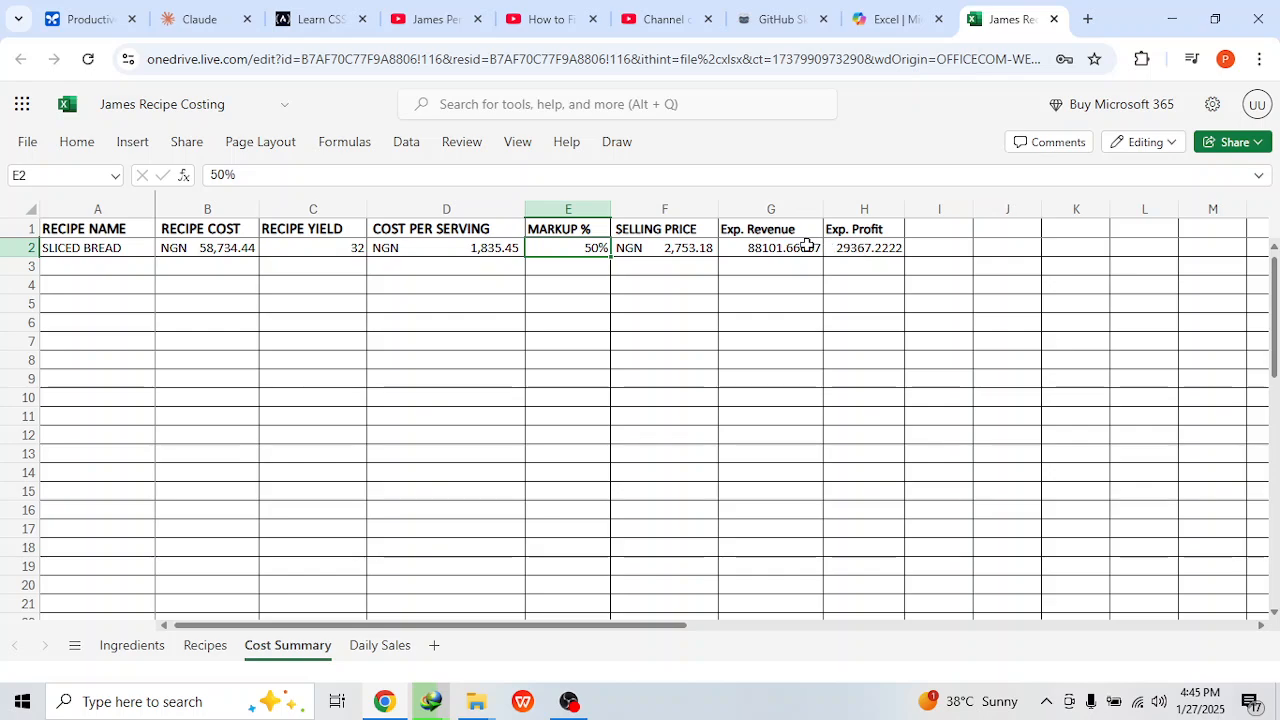
click(346, 245)
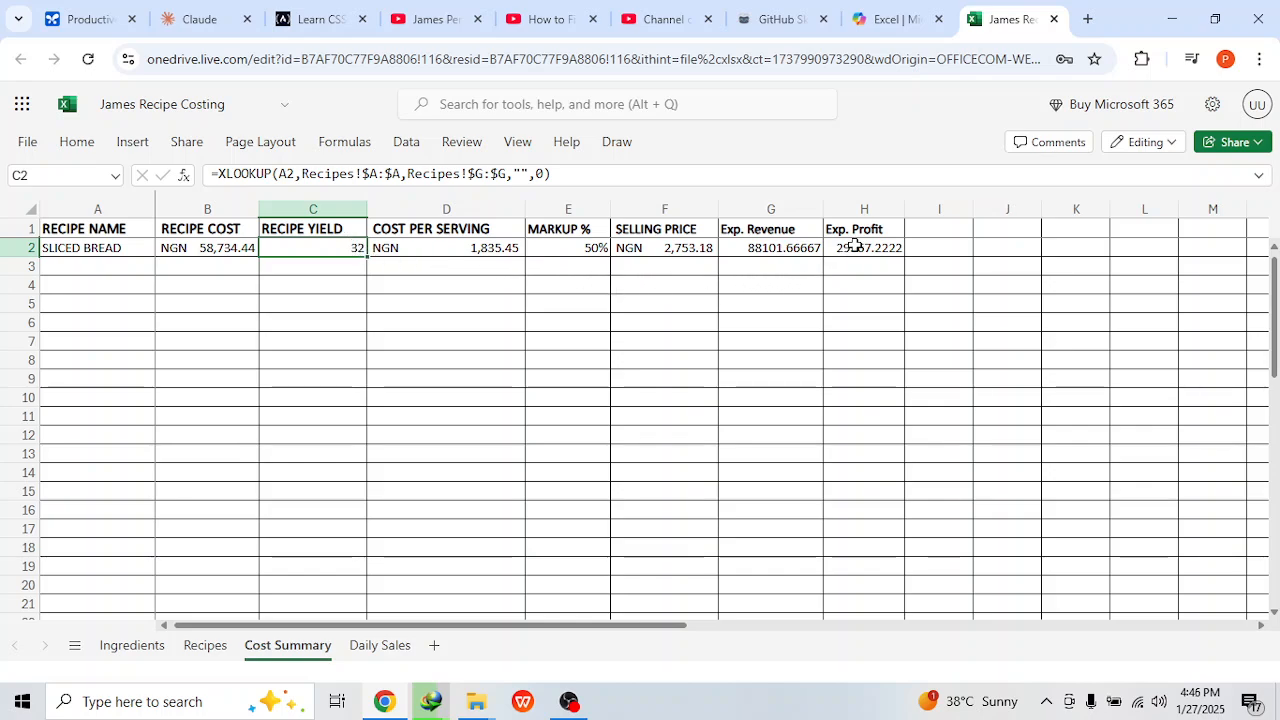
click(855, 246)
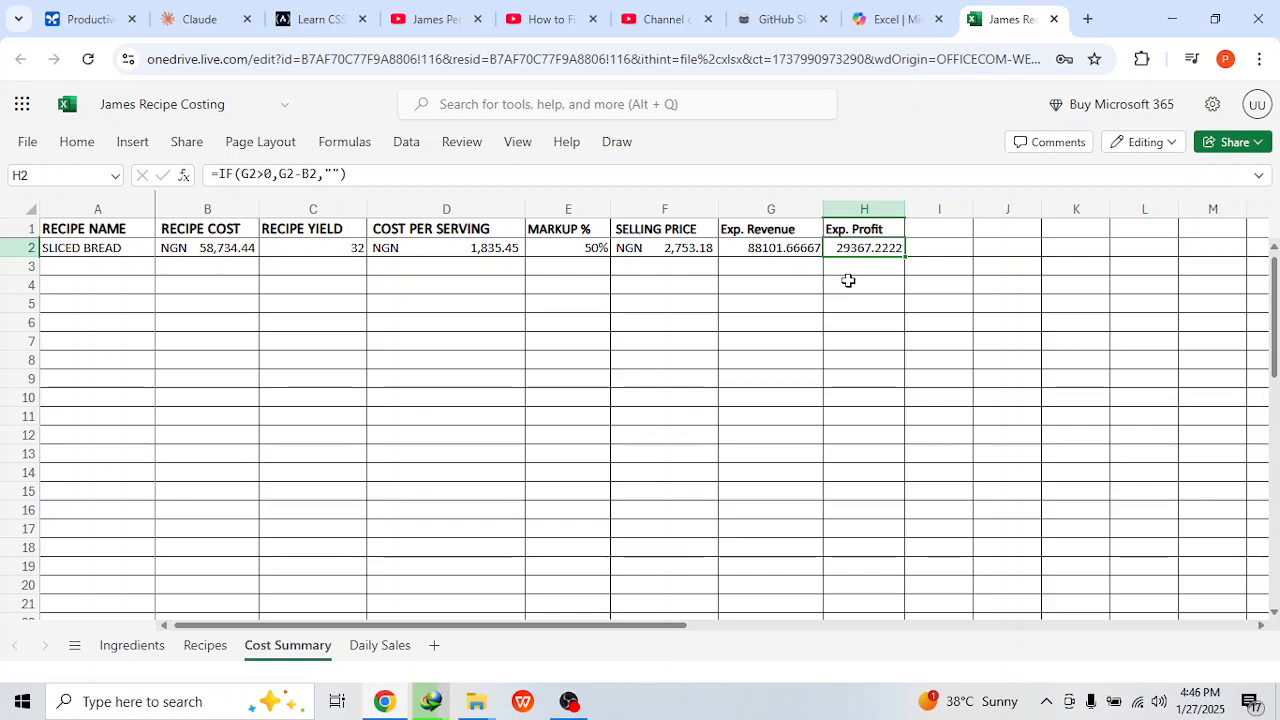
click(787, 251)
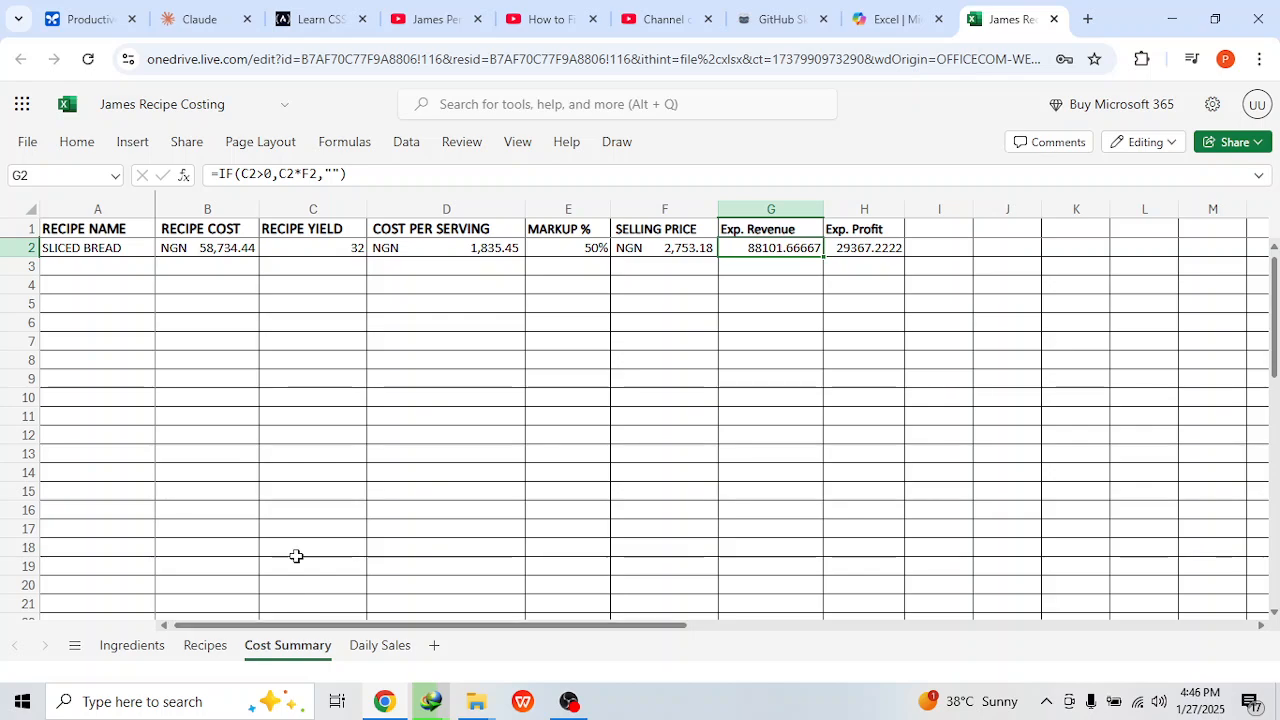
Step: On the recipes sheet, start a new recipe below the sliced bread rows named BASMATI RICE and make the name bold
click(204, 646)
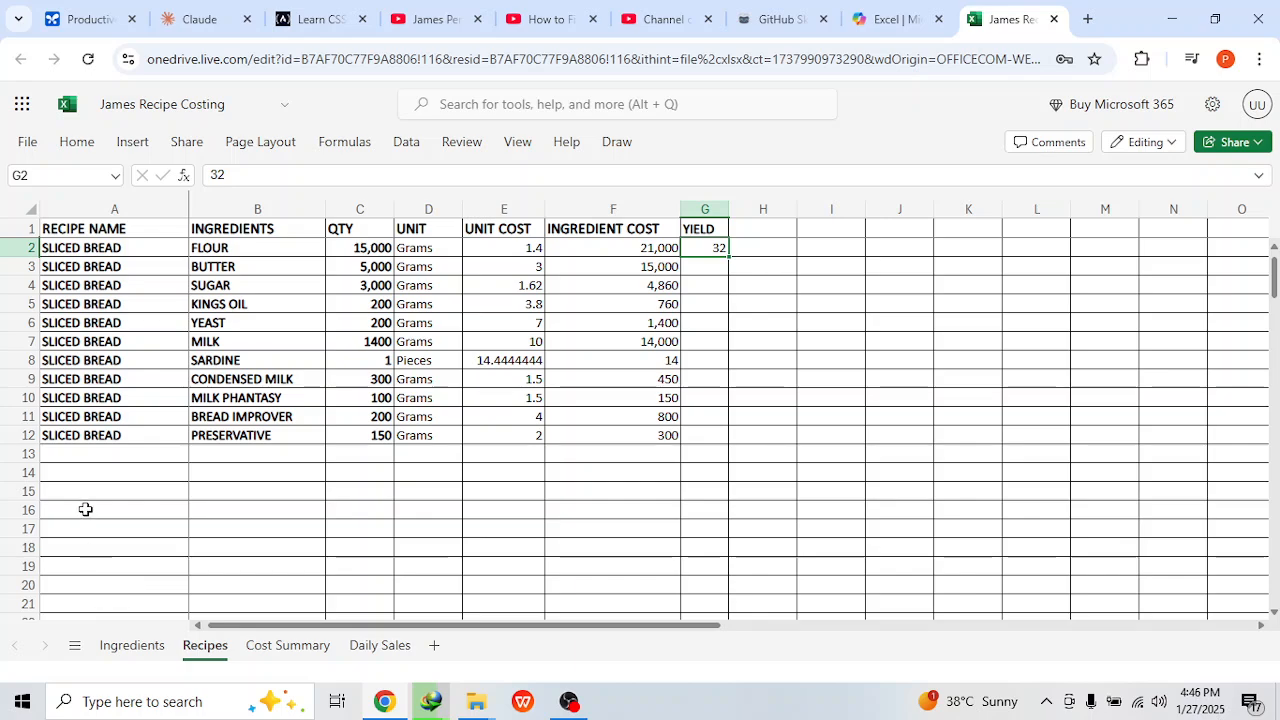
click(89, 469)
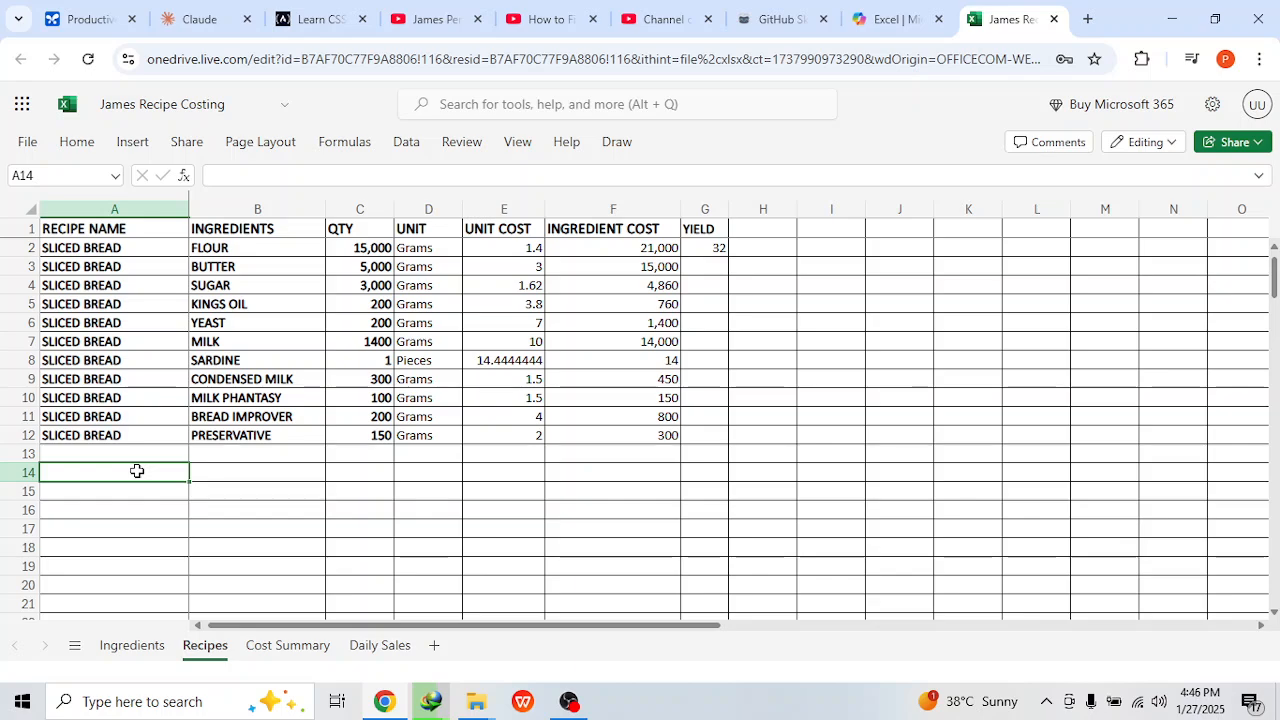
text(BASMA)
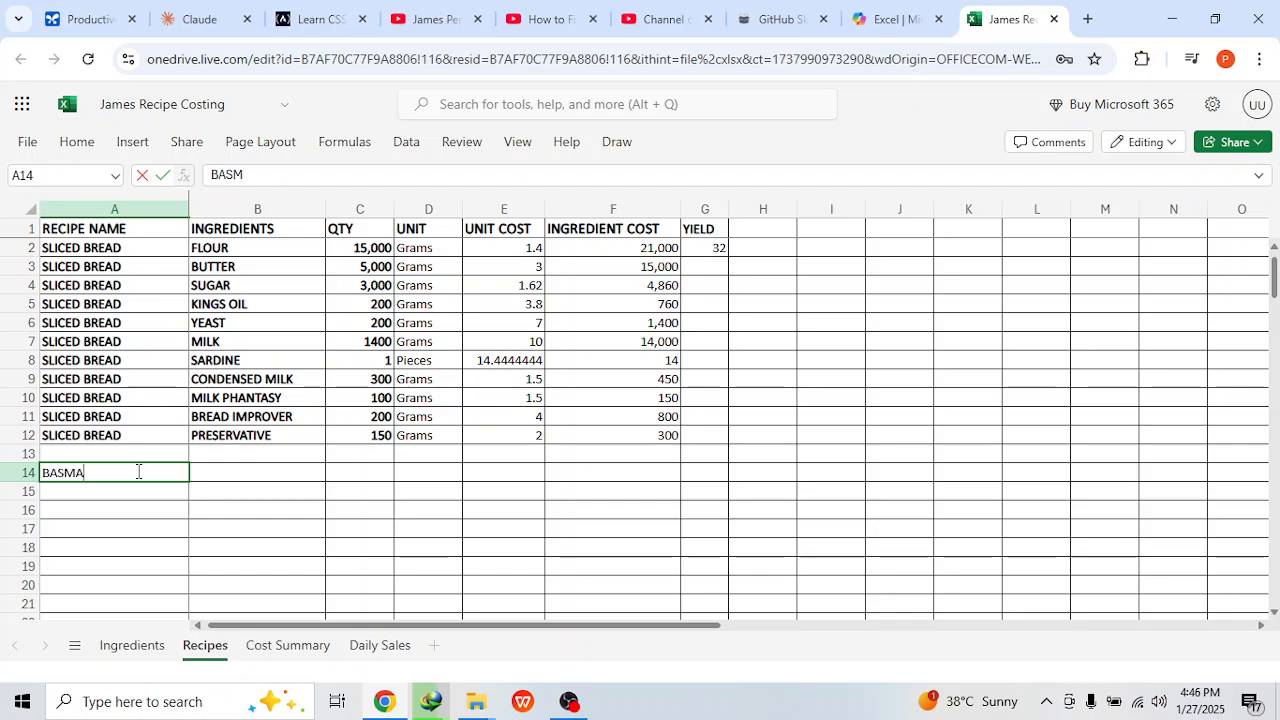
text(TI Rice)
key(BackSpace)
key(BackSpace)
text(E)
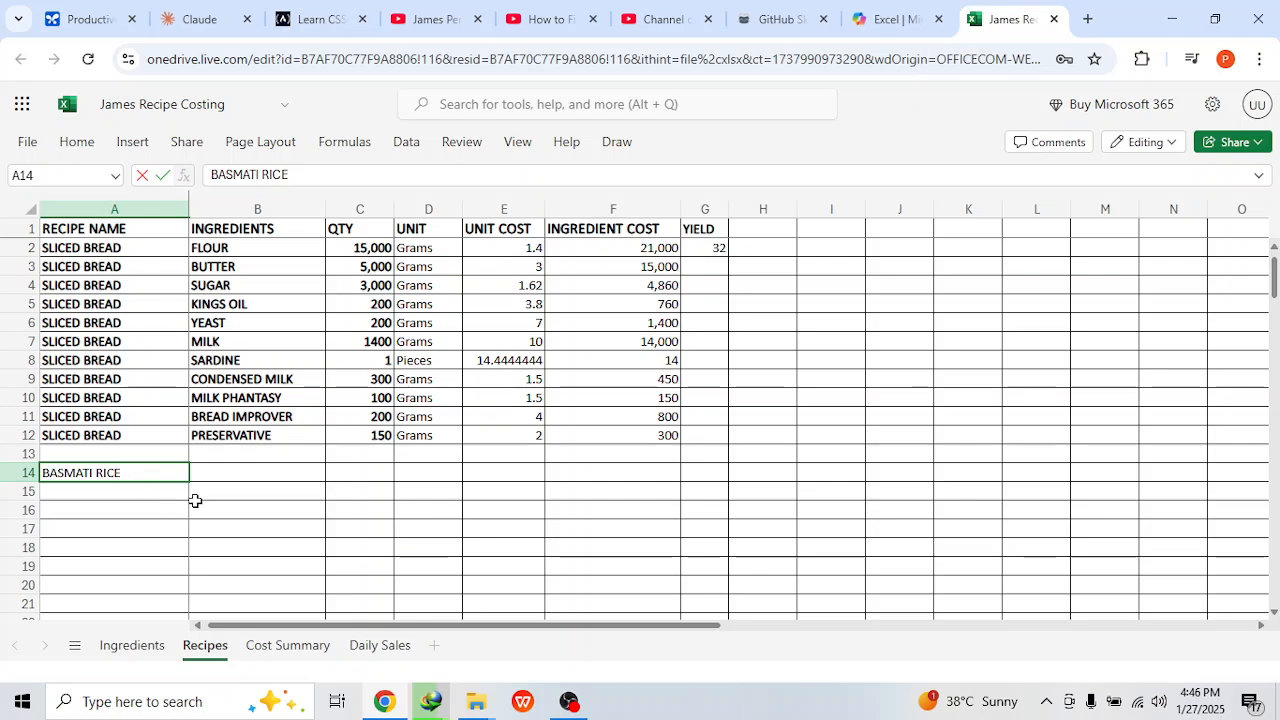
click(243, 467)
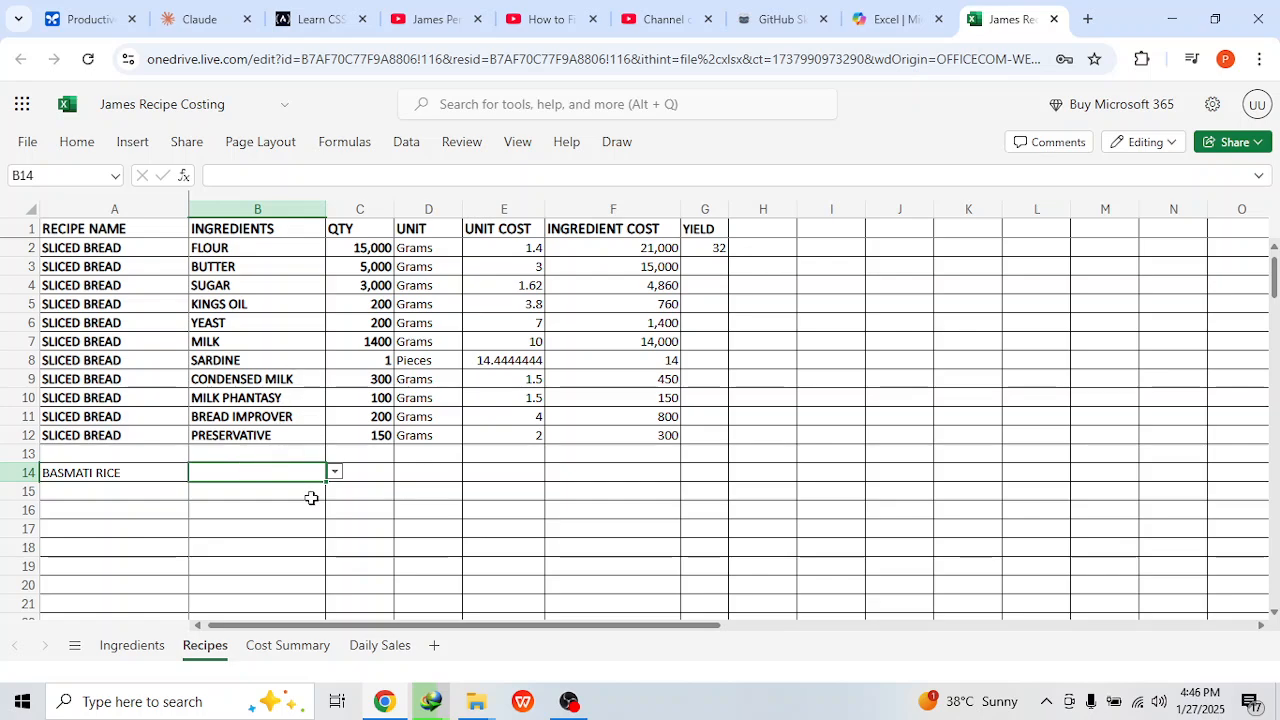
click(116, 469)
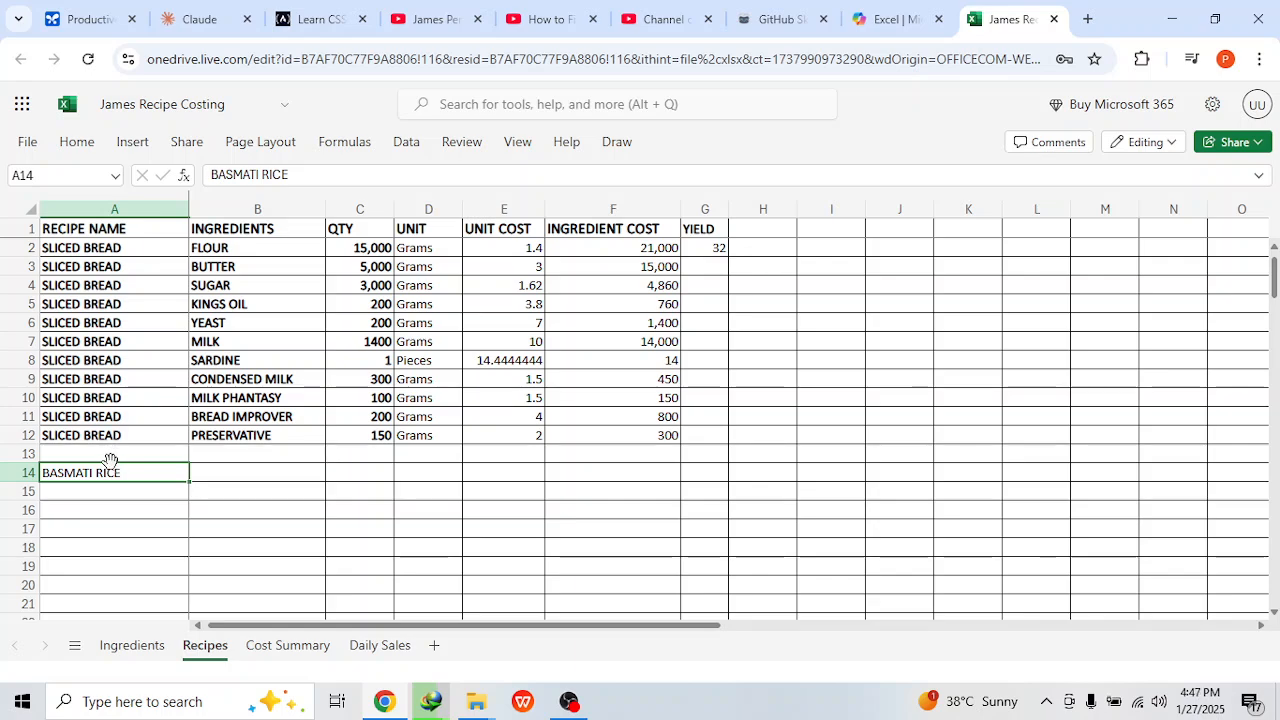
click(77, 147)
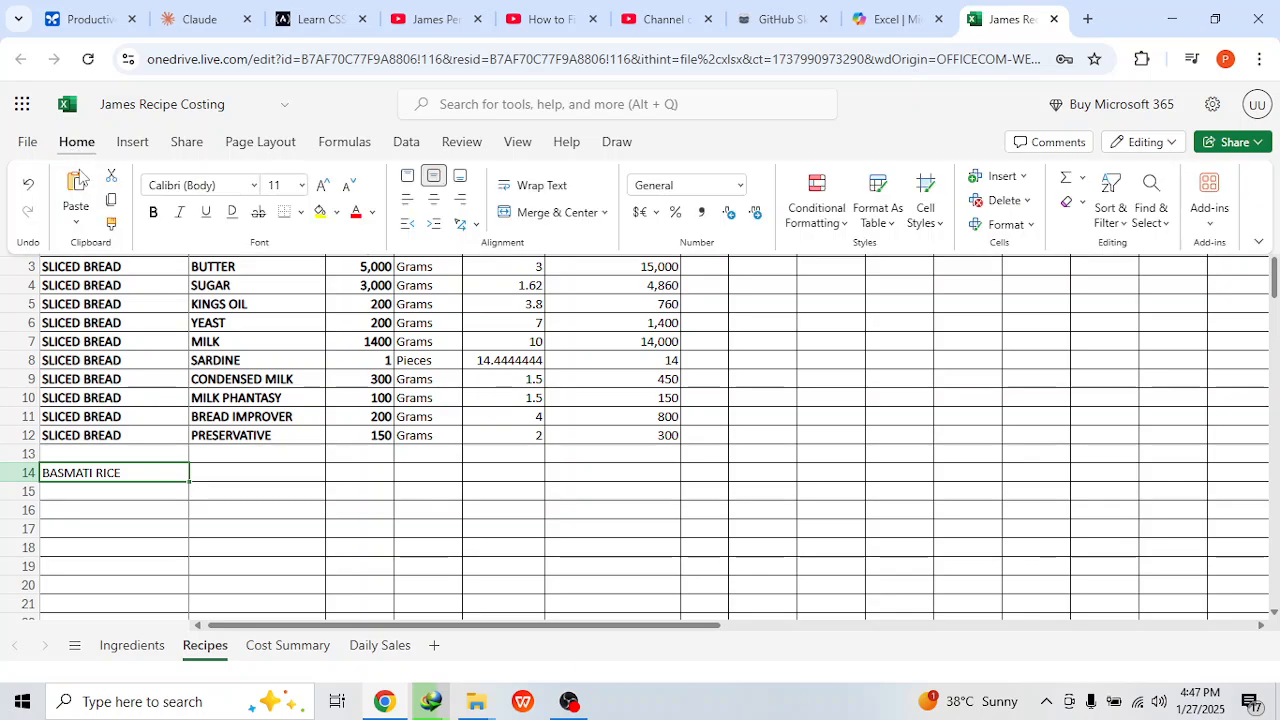
click(152, 216)
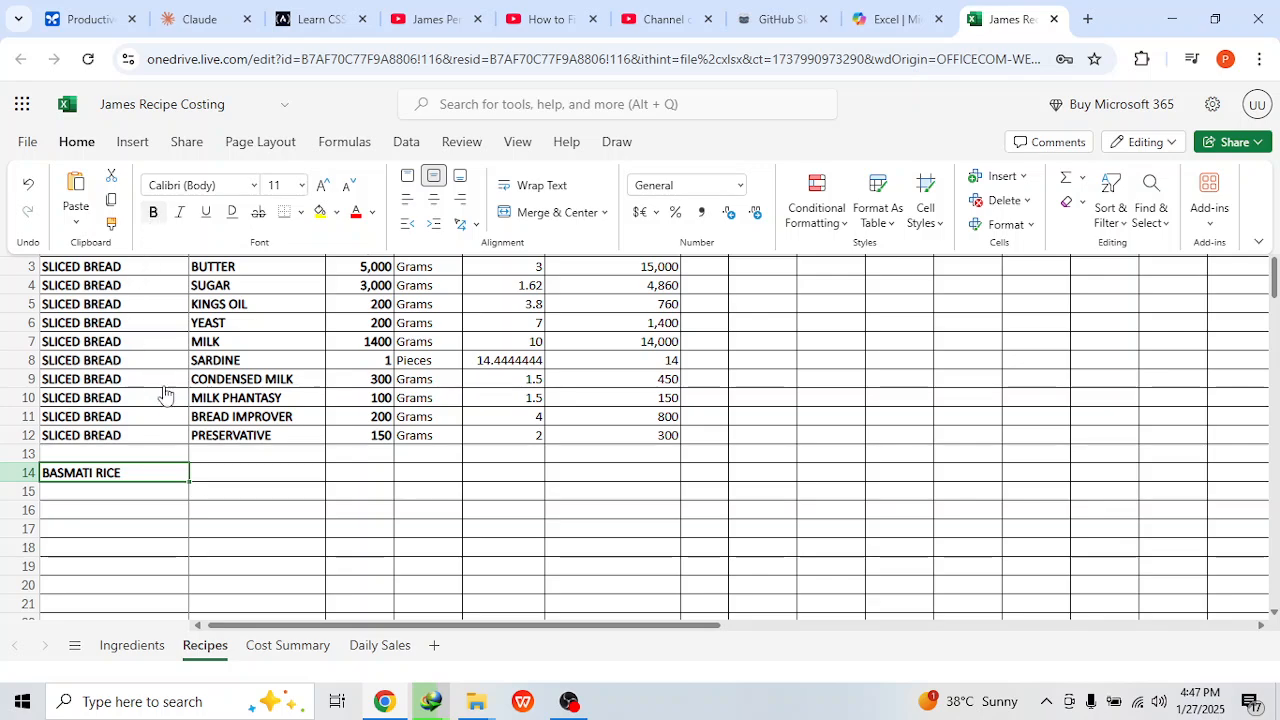
Step: Pick BASMATI RICE, CHICKEN and SESAME OIL from the ingredient list as the new recipe's first ingredients
click(231, 479)
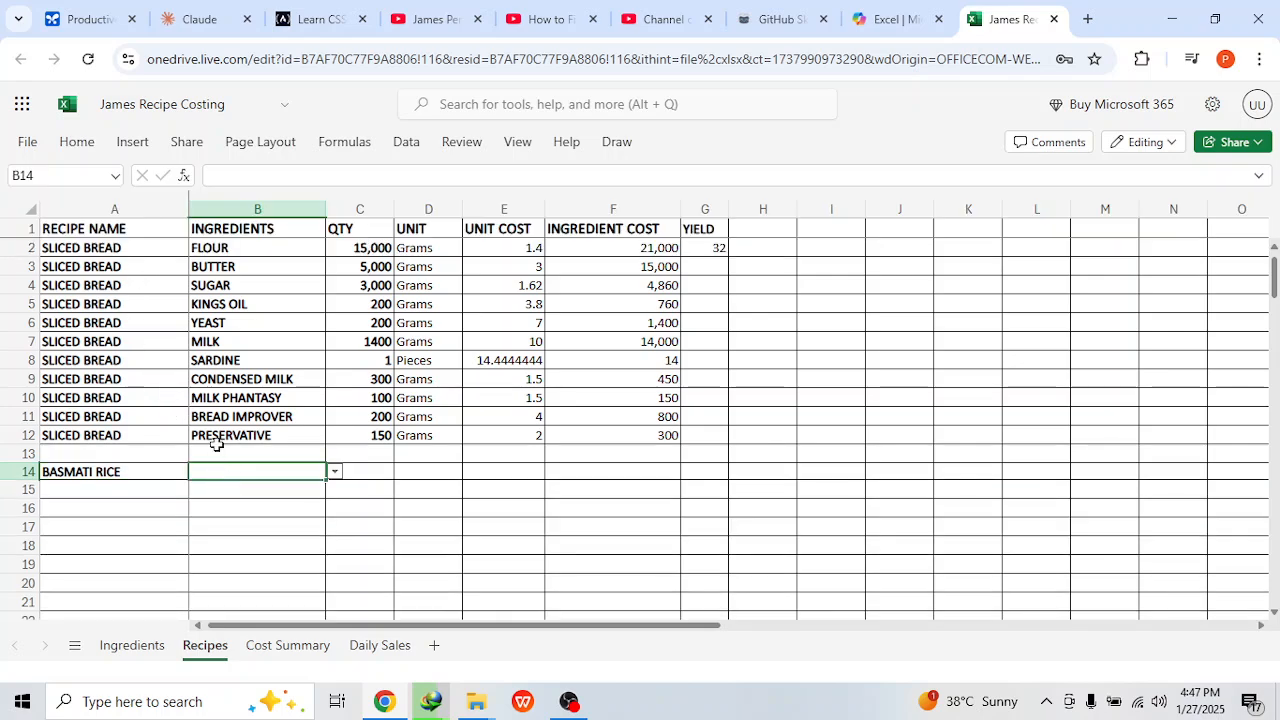
click(336, 479)
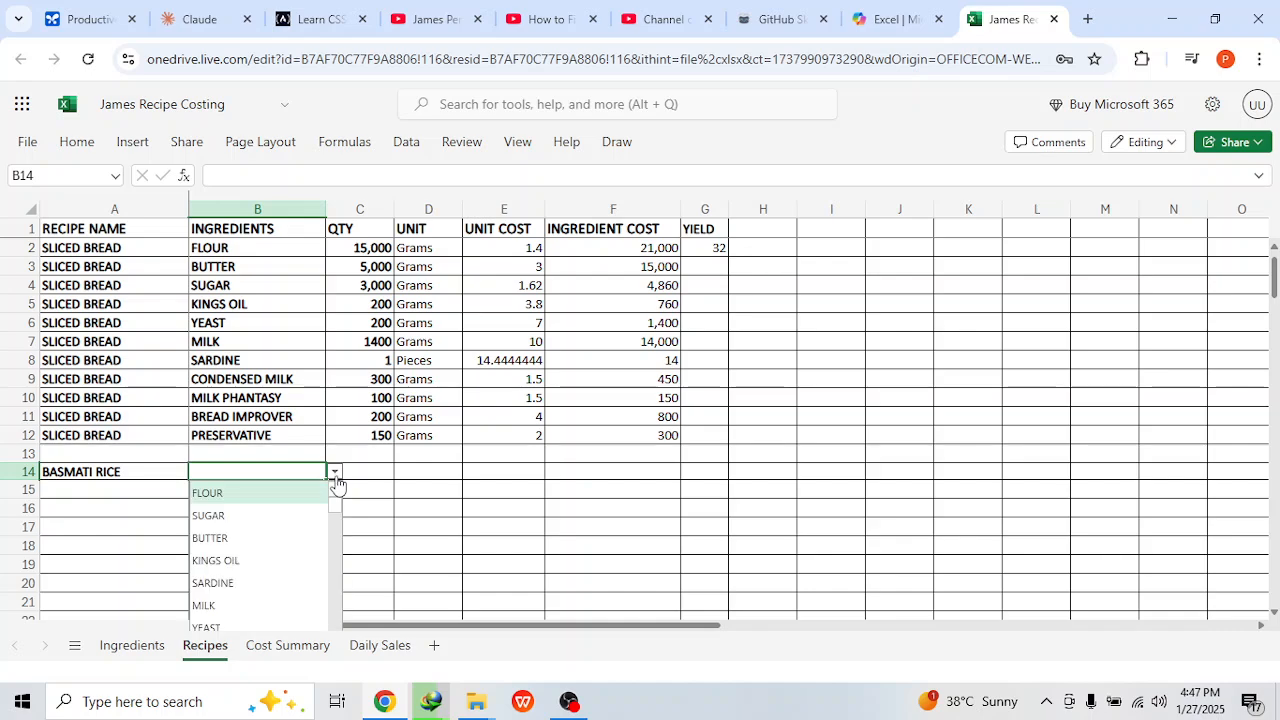
text(ba)
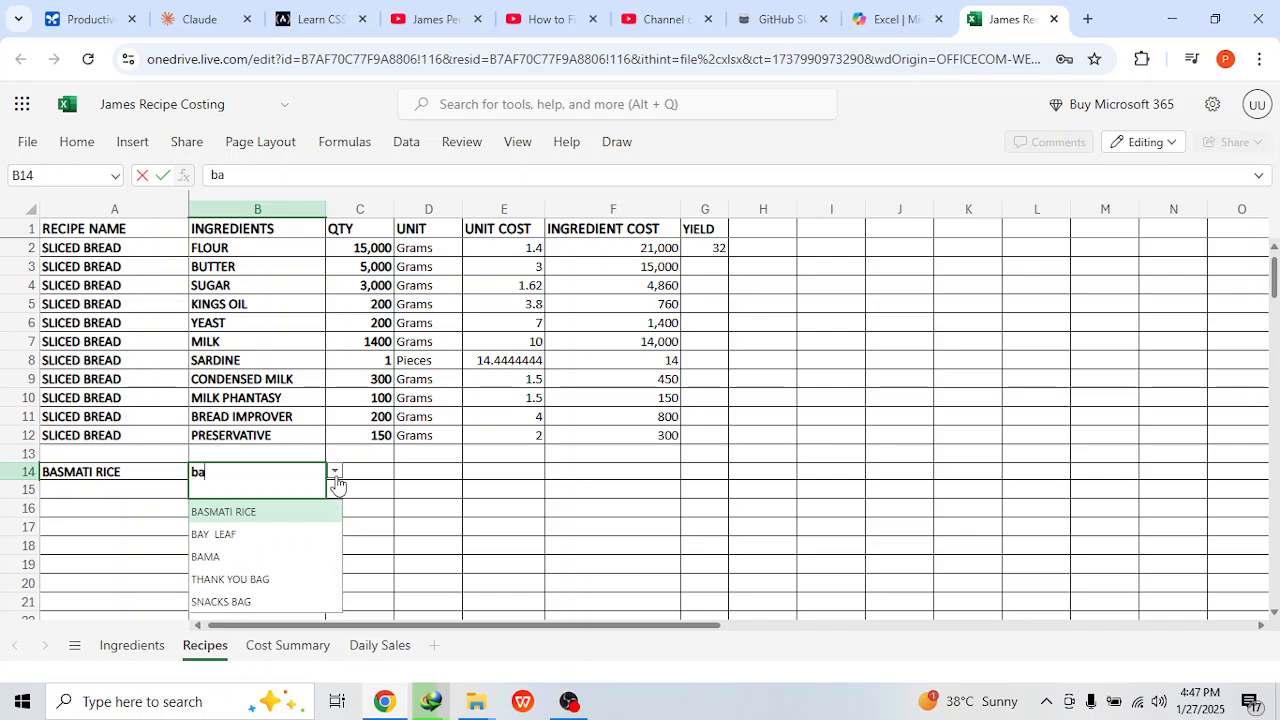
click(293, 510)
click(294, 488)
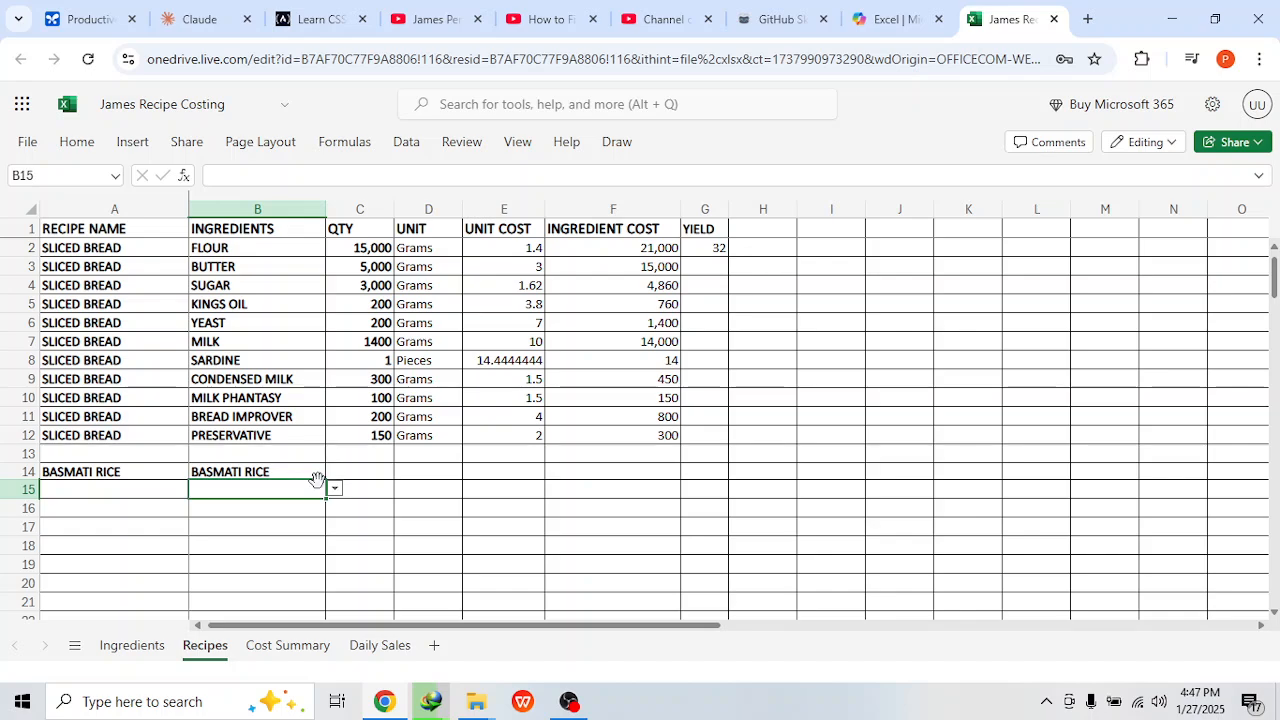
click(334, 490)
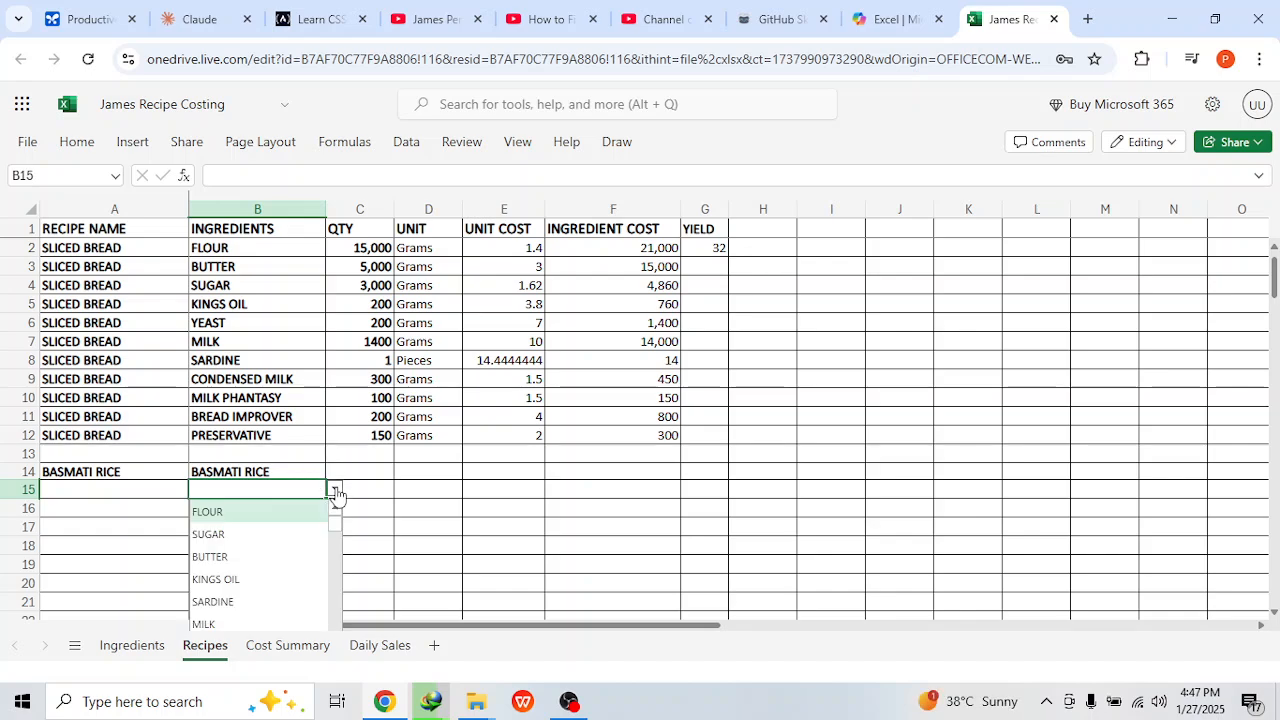
text(chi)
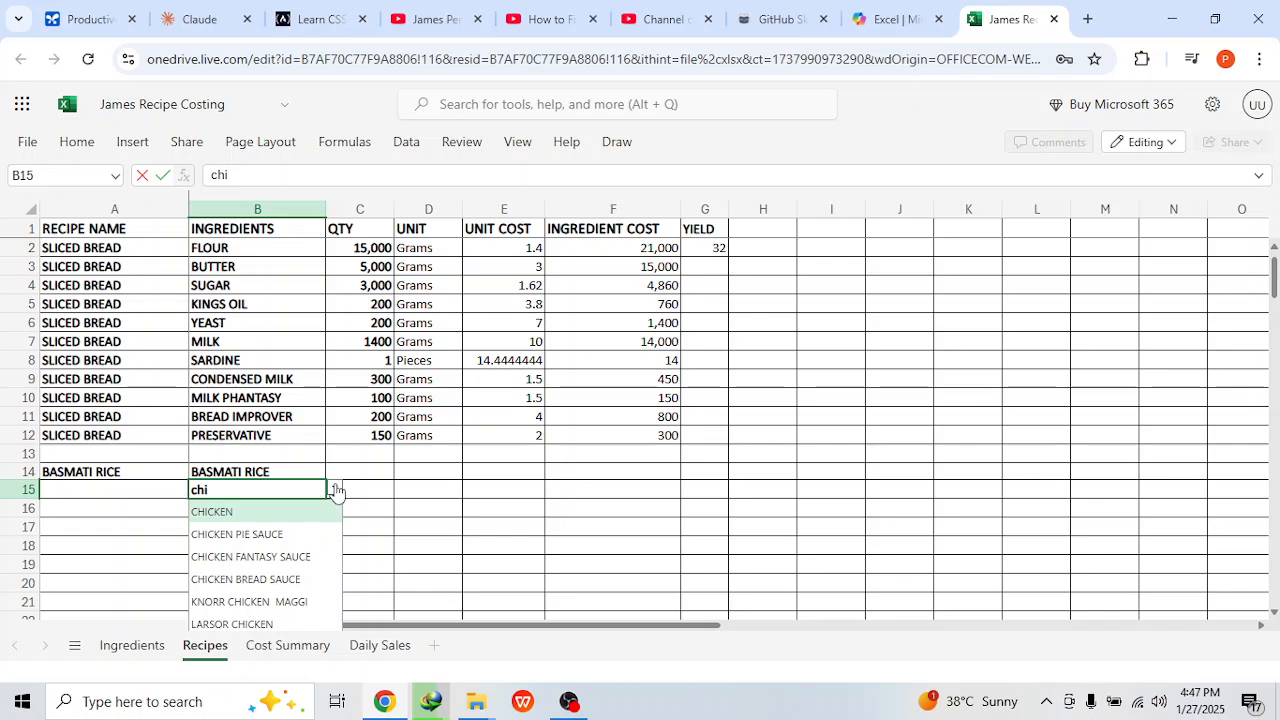
click(268, 516)
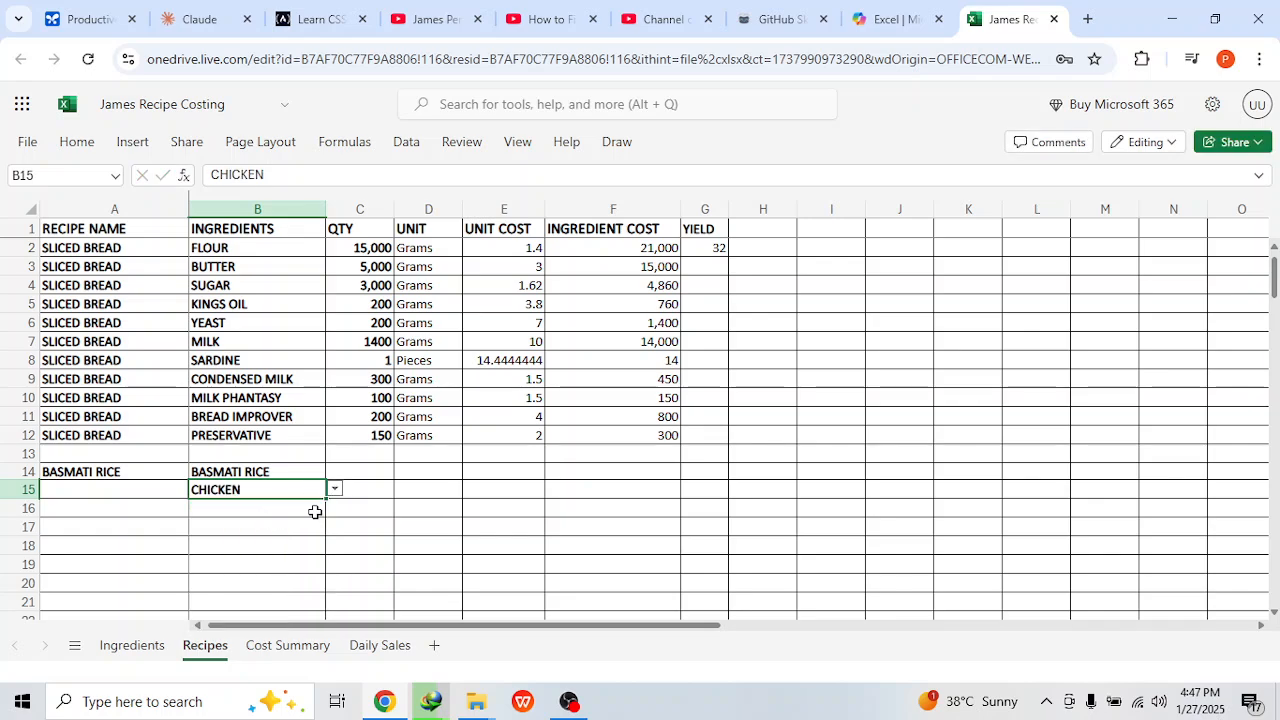
click(314, 511)
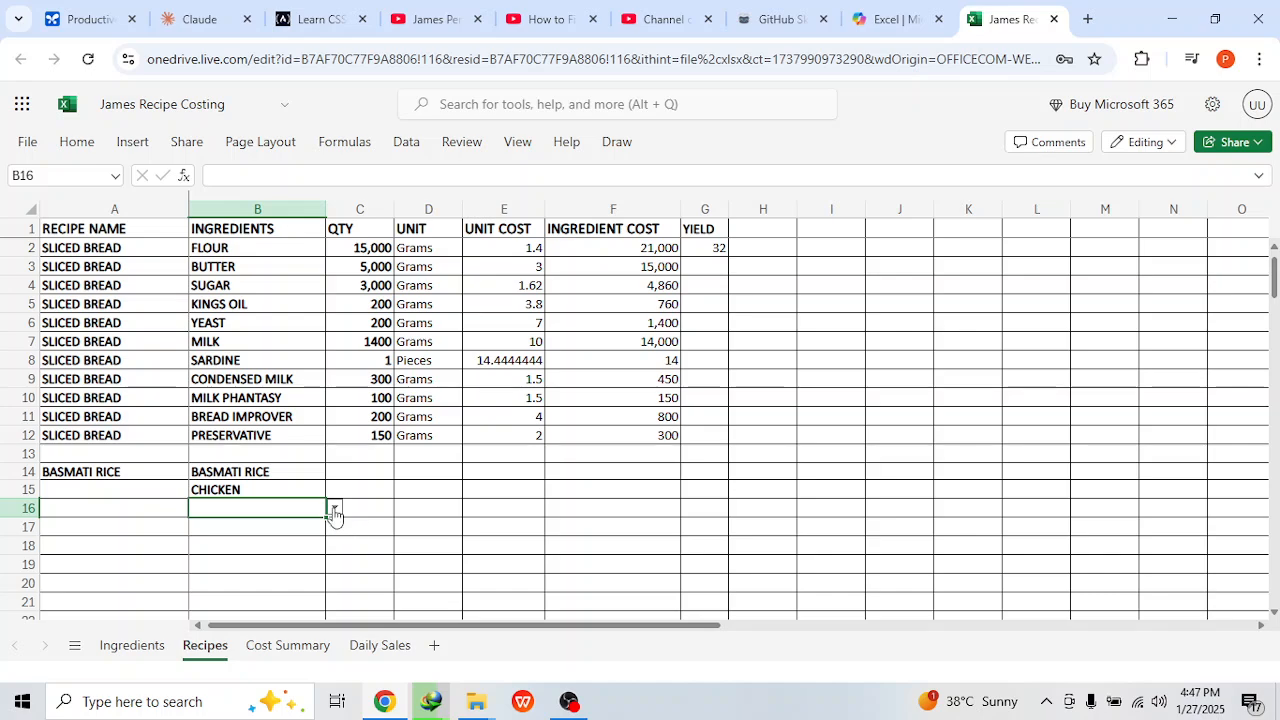
click(334, 510)
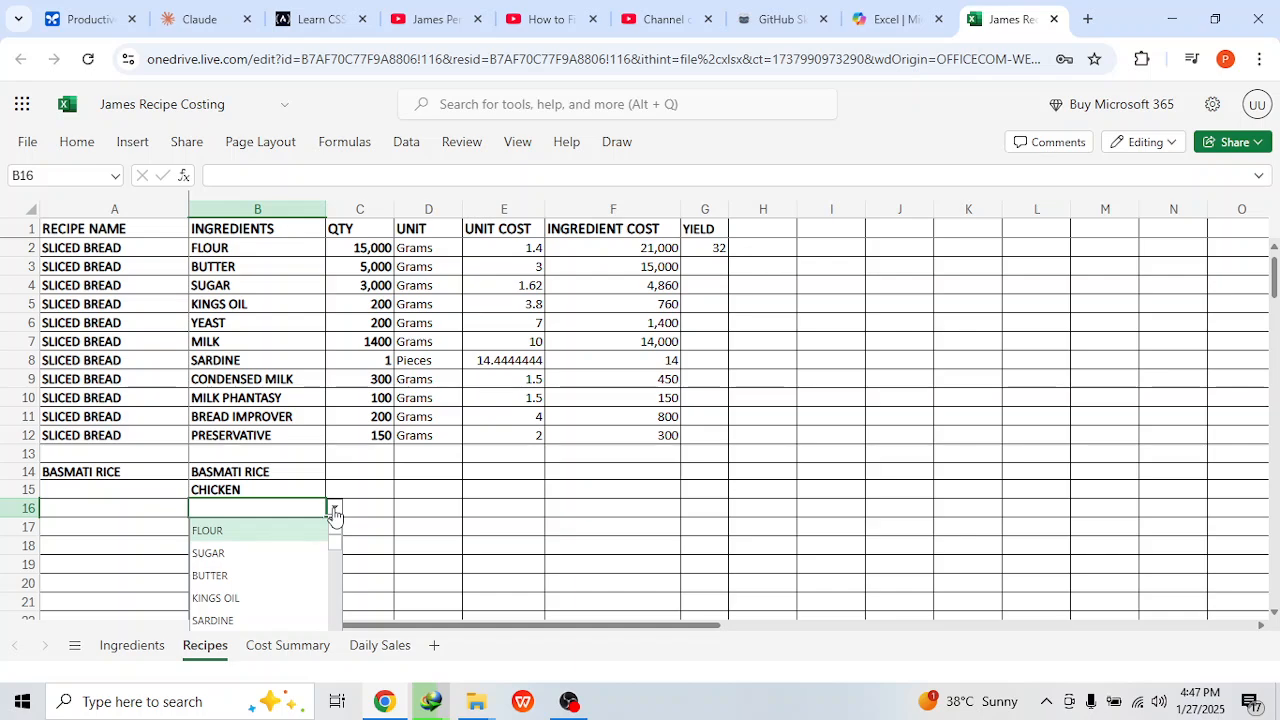
text(ses)
click(283, 531)
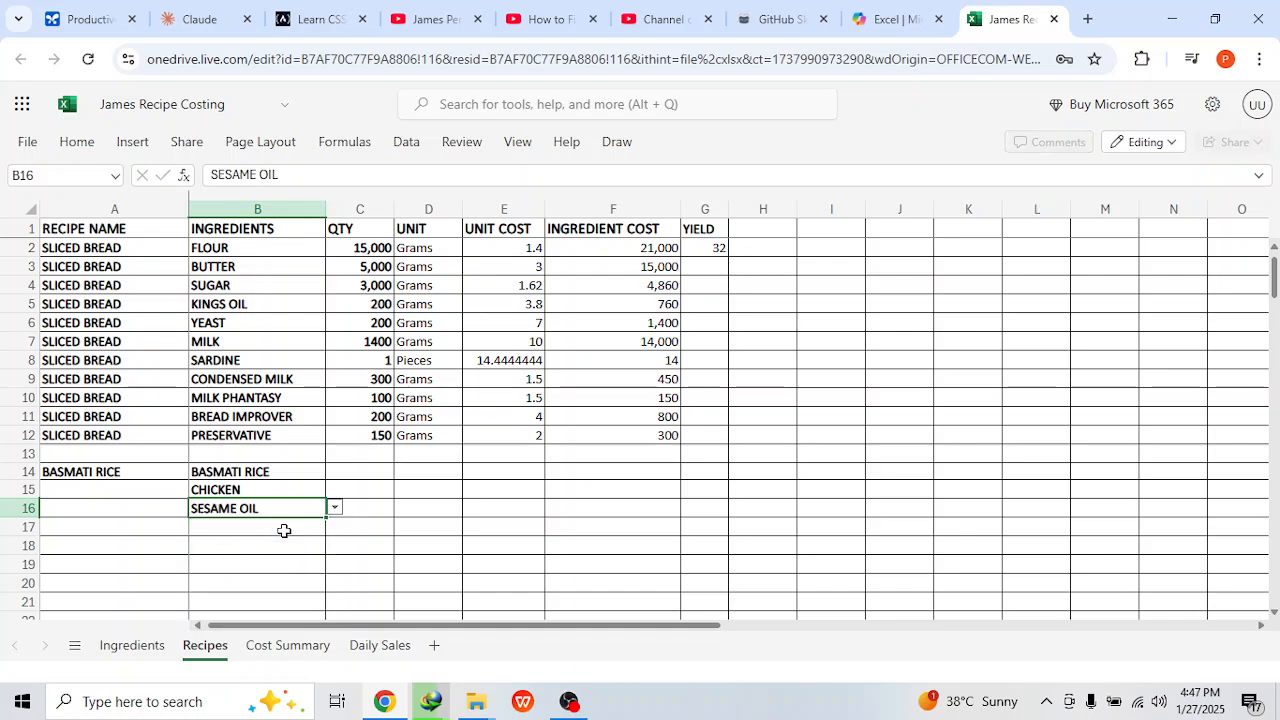
key(Return)
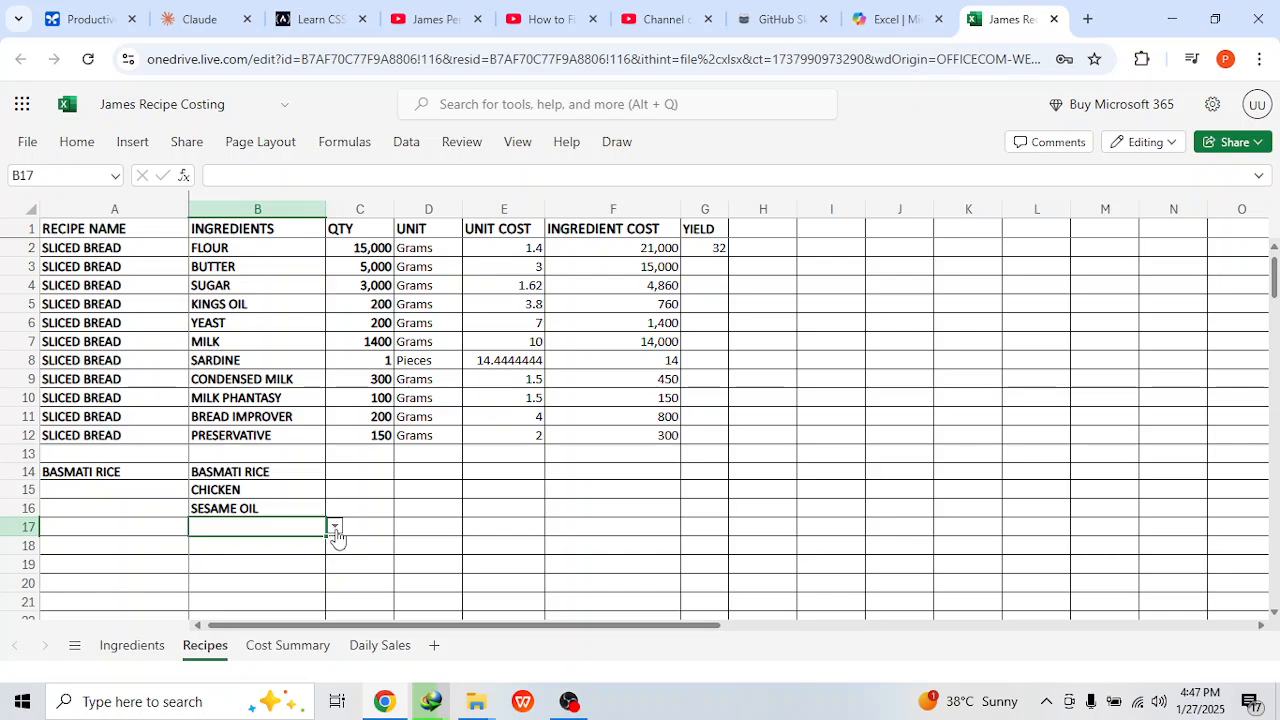
Step: Add SOY SAUCE, EGG and KINGS OIL from the ingredient list as the next ingredients of the basmati rice recipe
click(334, 528)
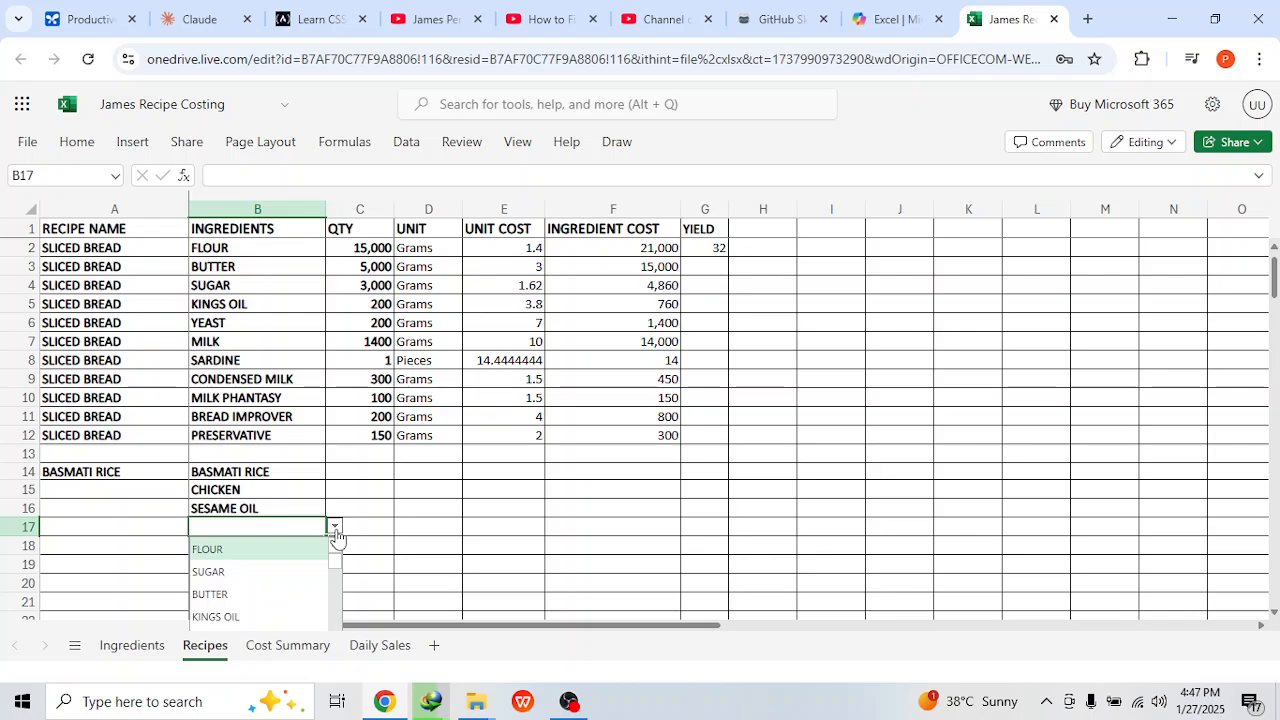
text(So)
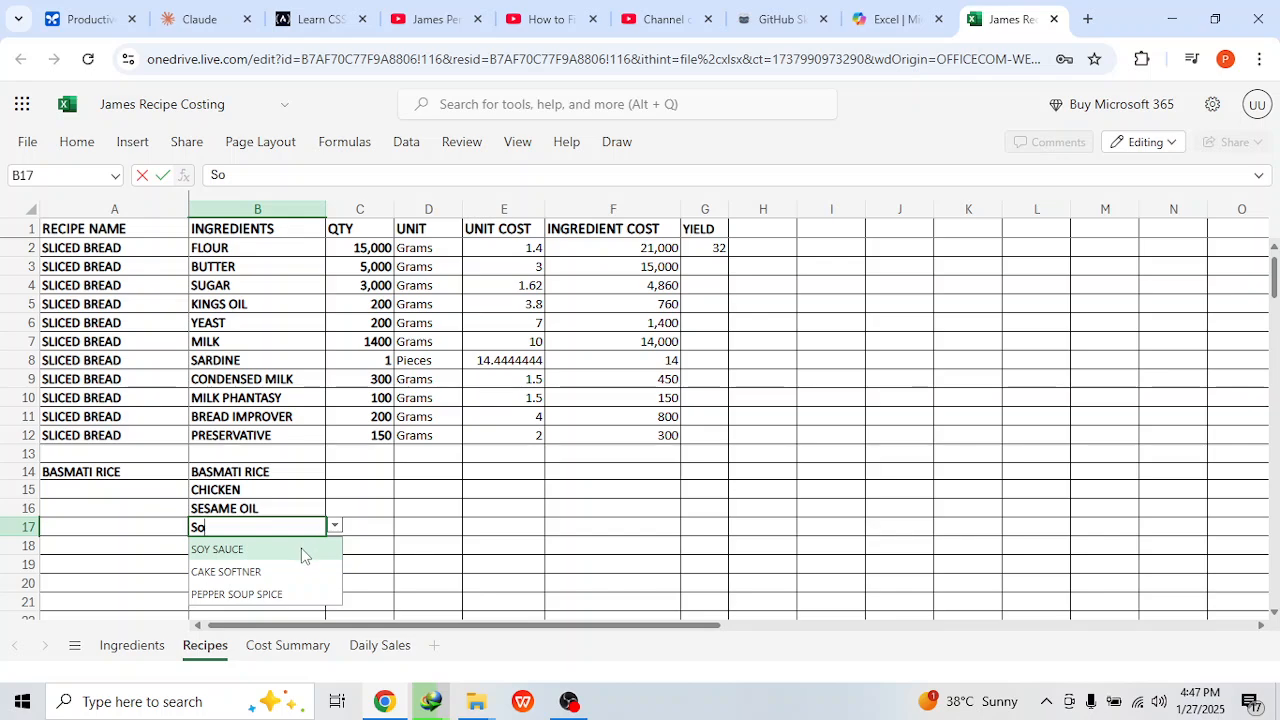
click(303, 550)
click(316, 545)
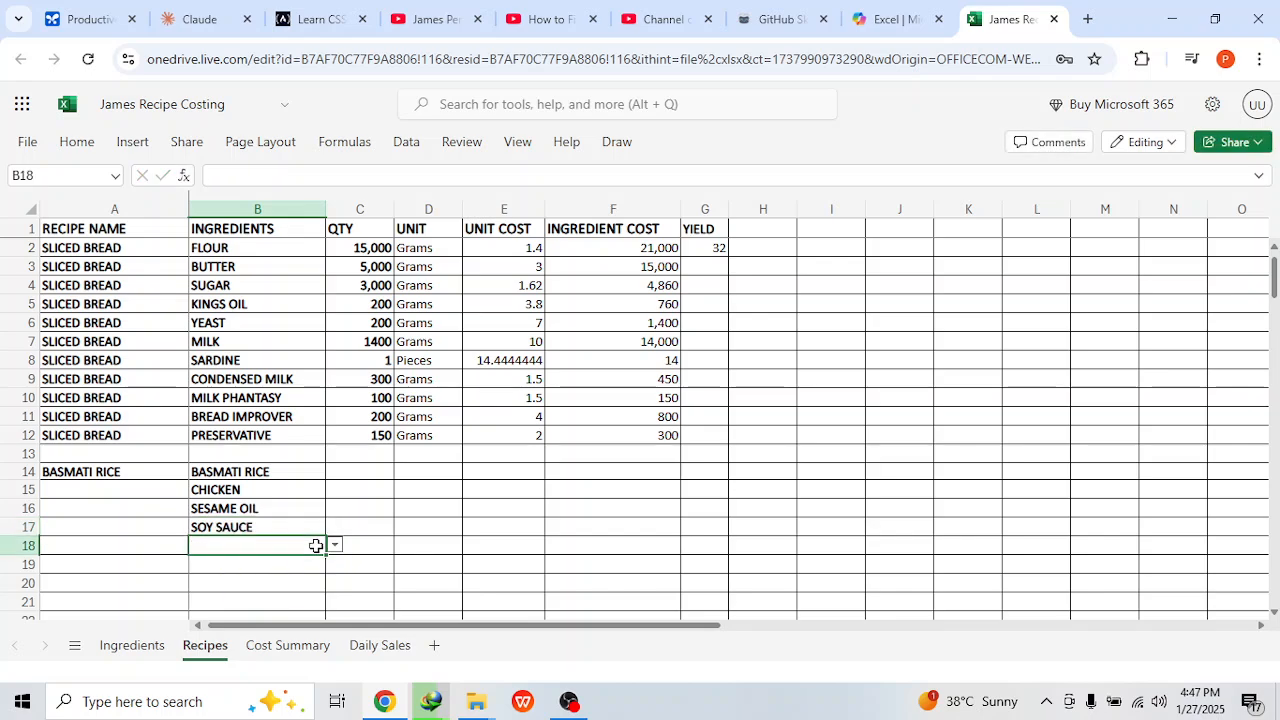
text(egg)
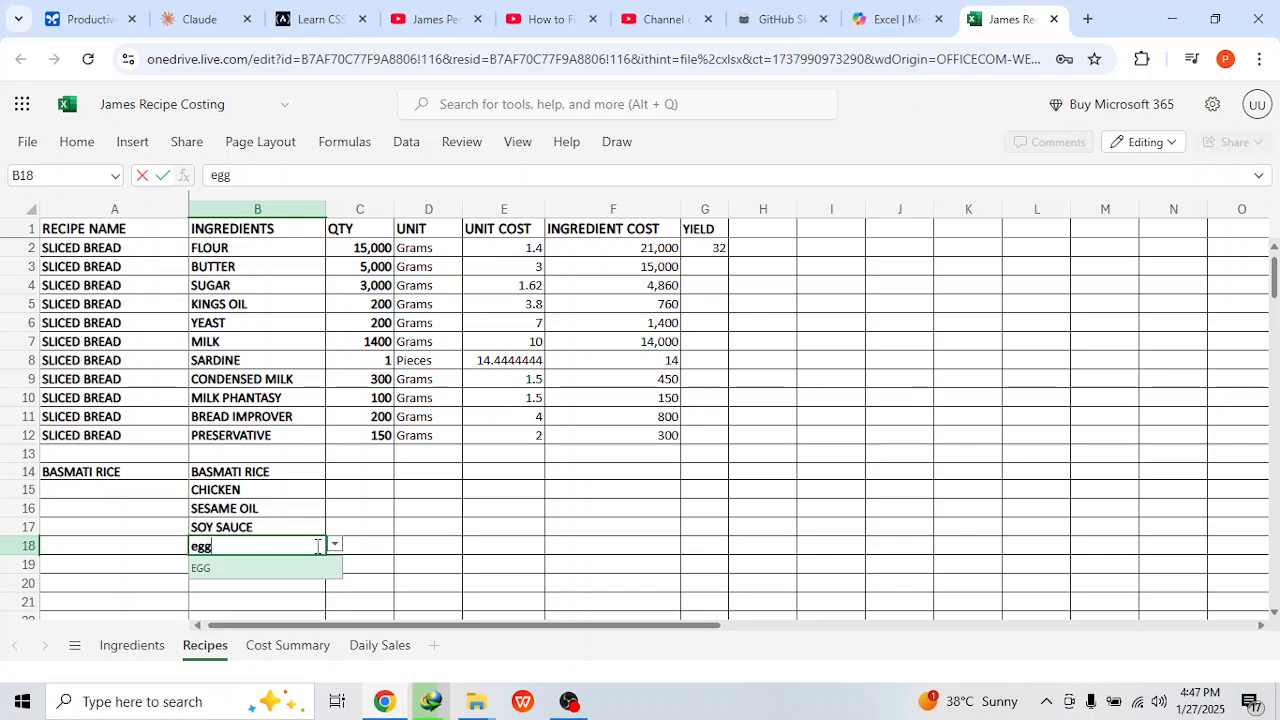
click(294, 566)
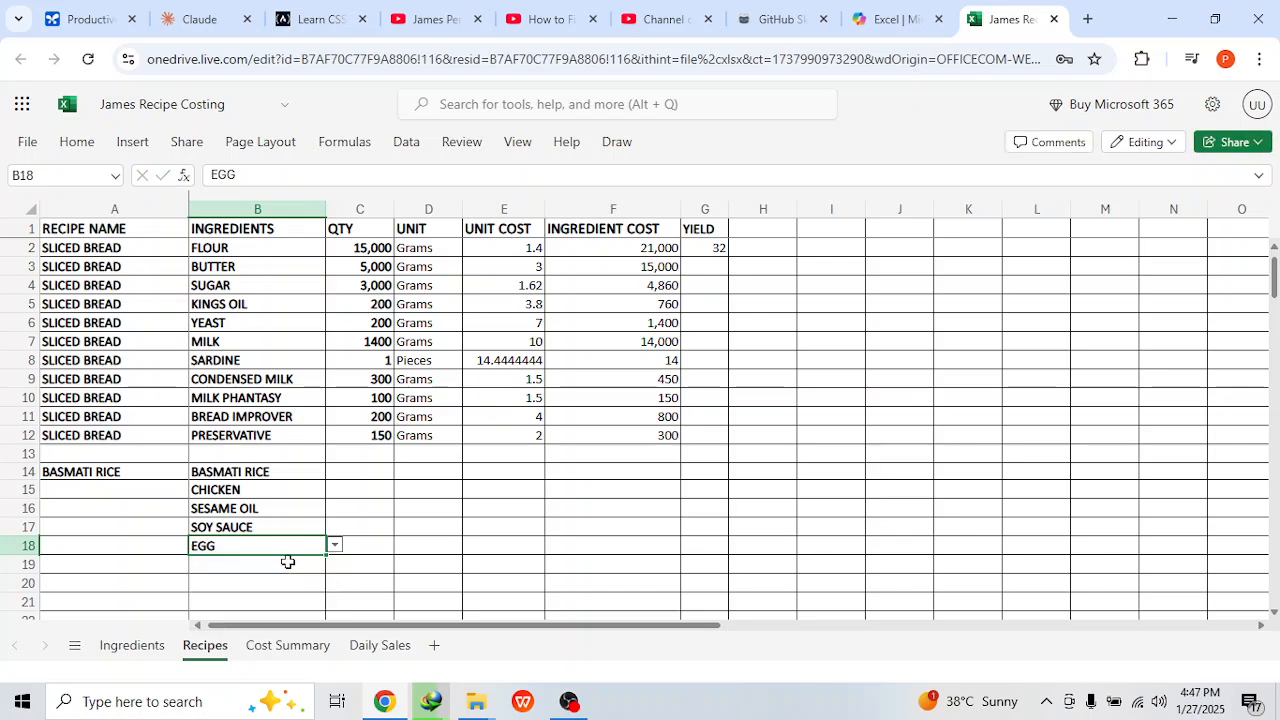
click(287, 562)
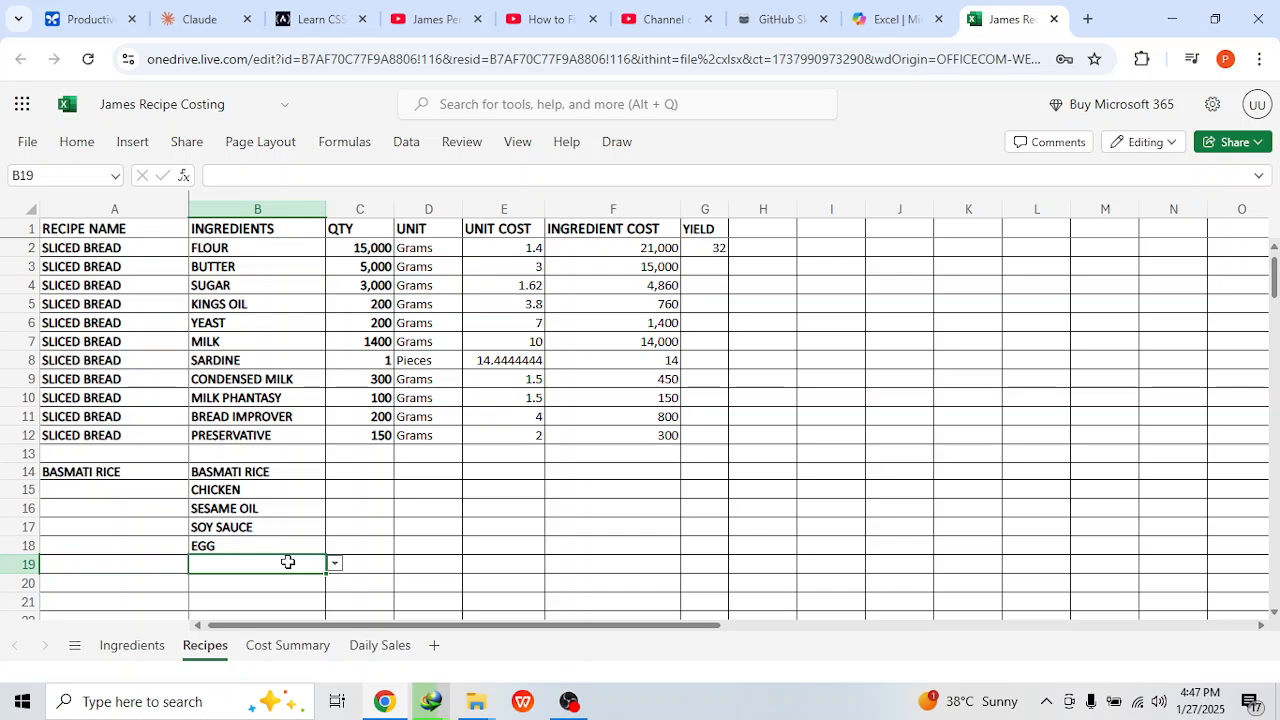
text(ki)
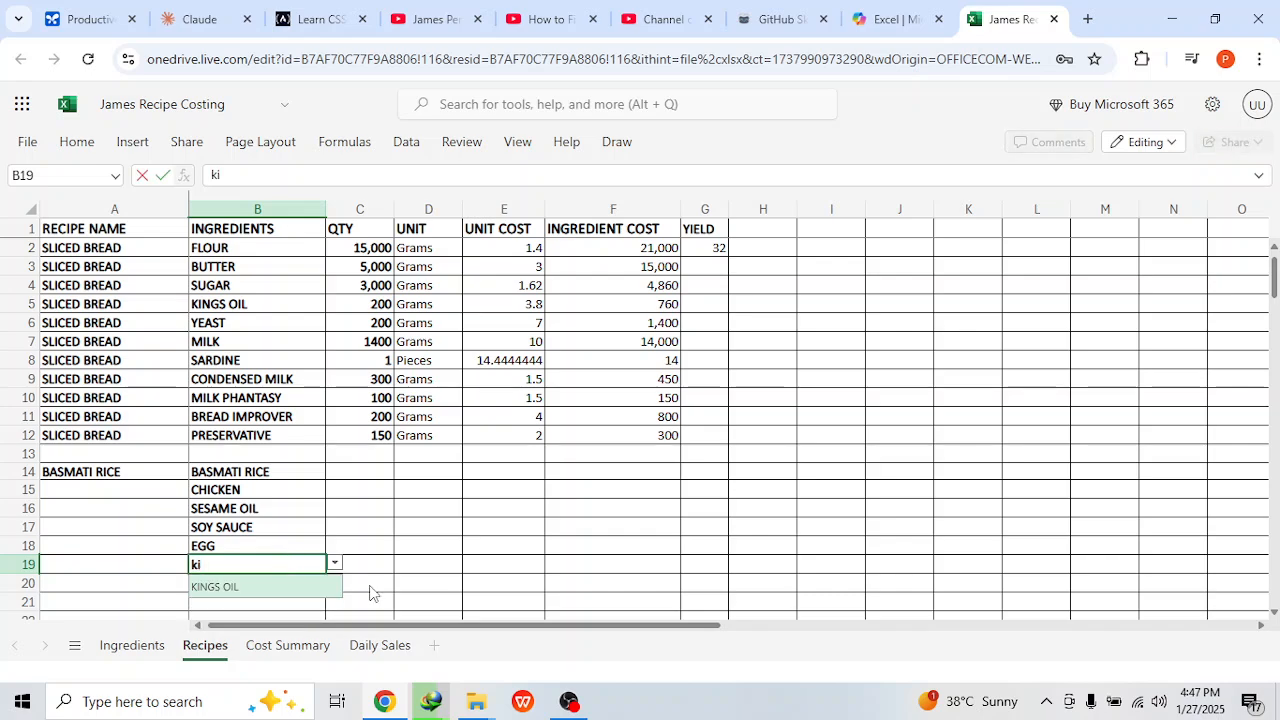
click(302, 590)
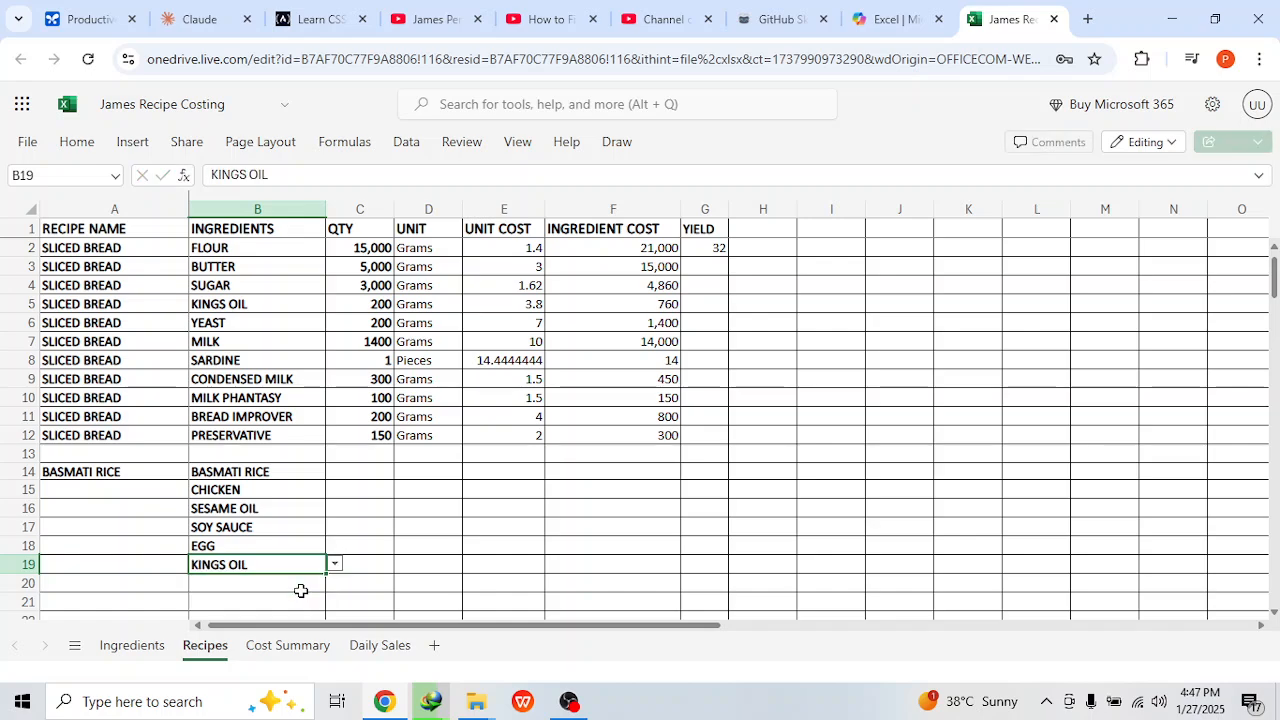
click(301, 582)
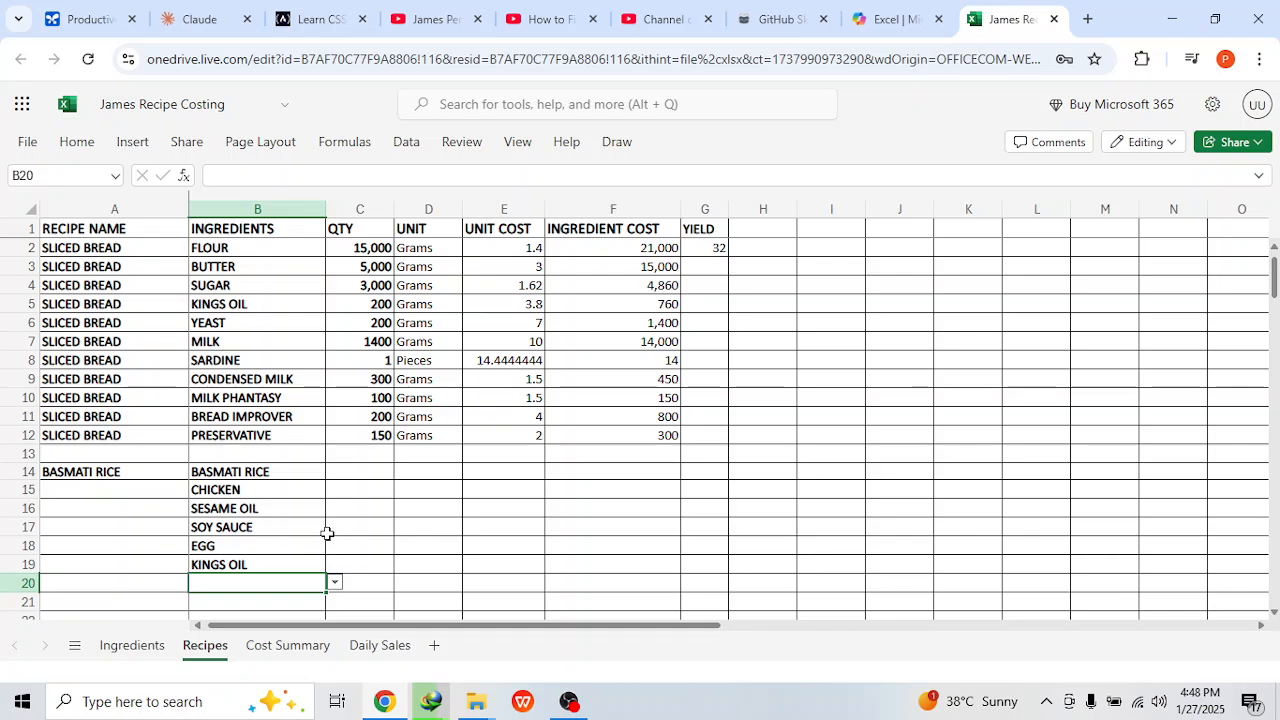
Step: Set the quantity of all six basmati rice recipe ingredients to 150, leaving the separator row between recipes empty
click(362, 476)
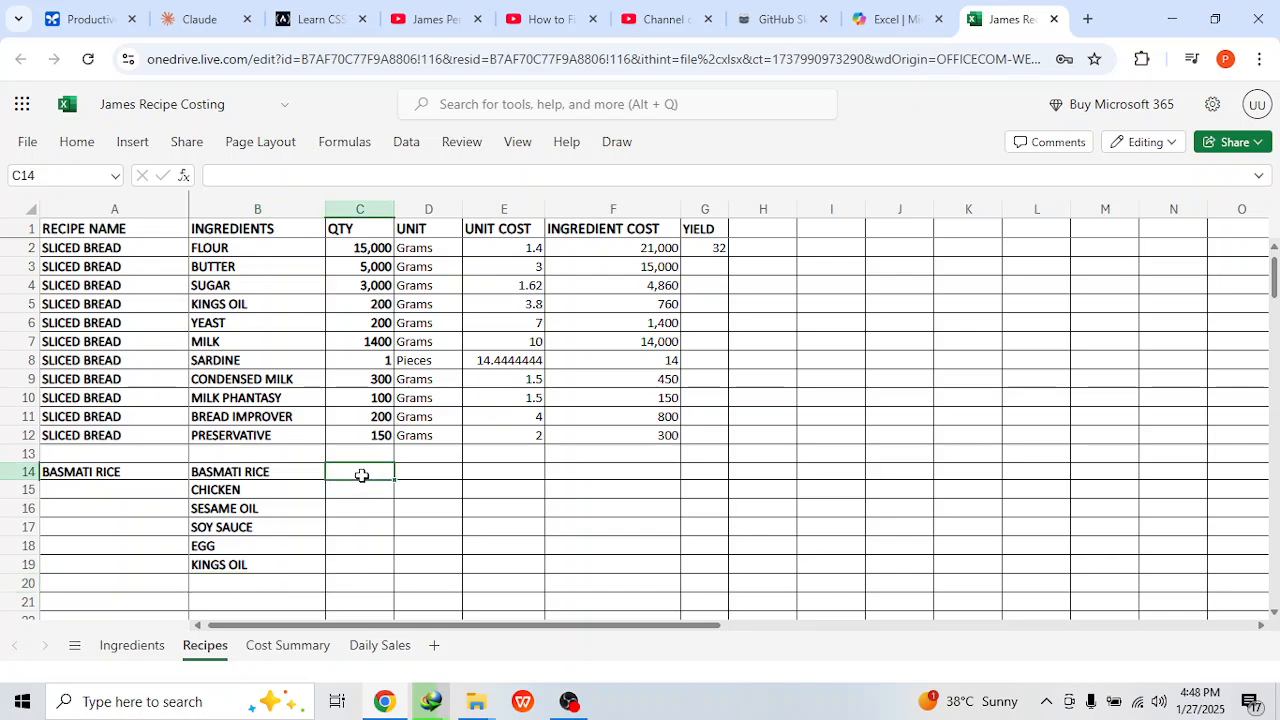
text(150)
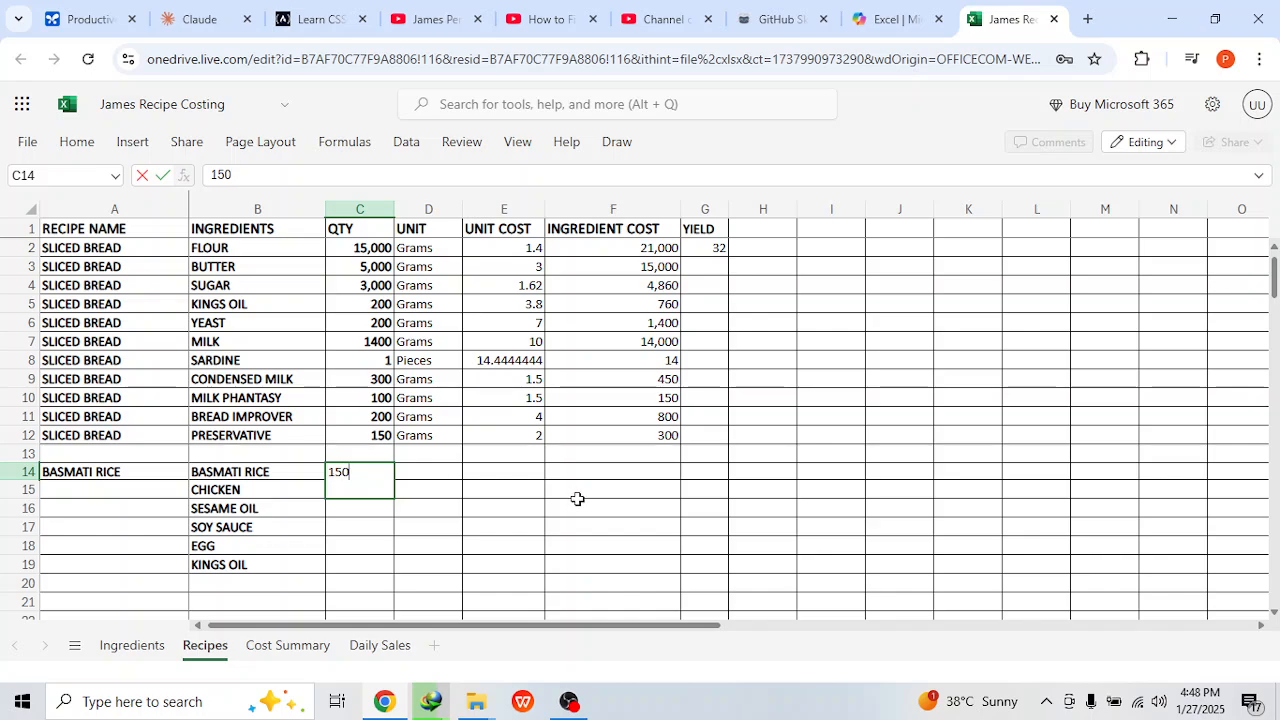
key(Return)
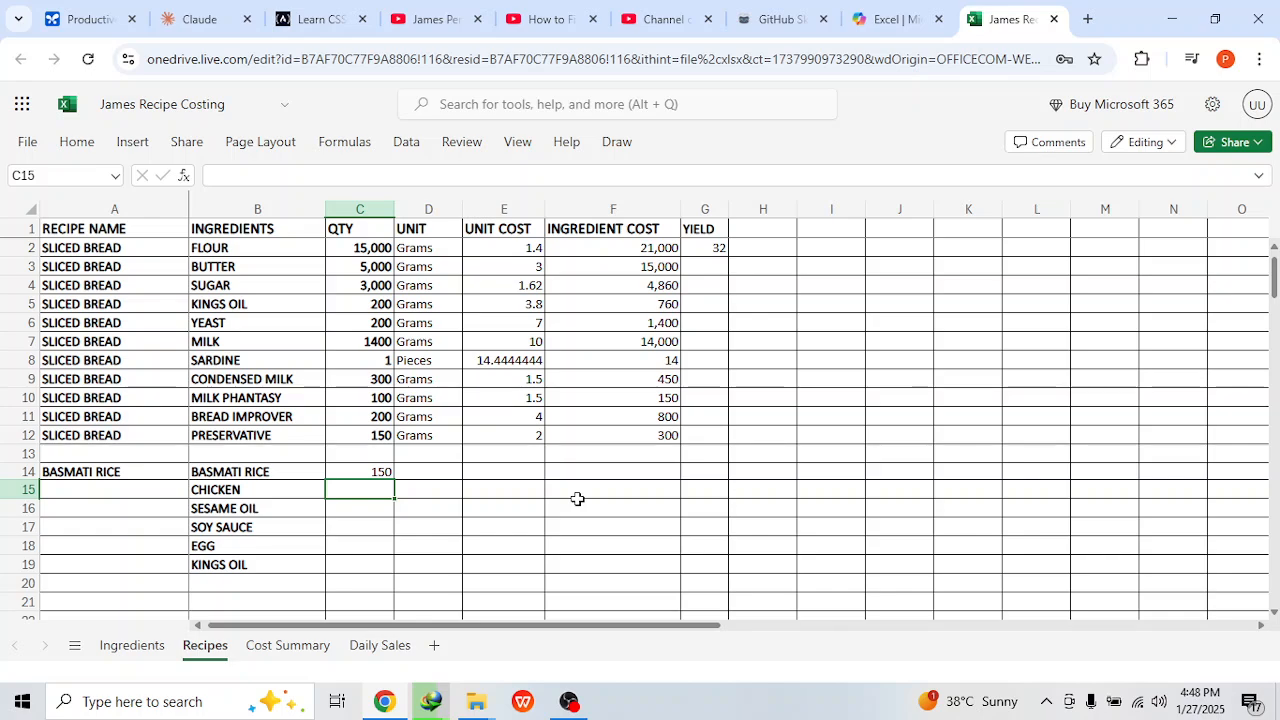
click(383, 437)
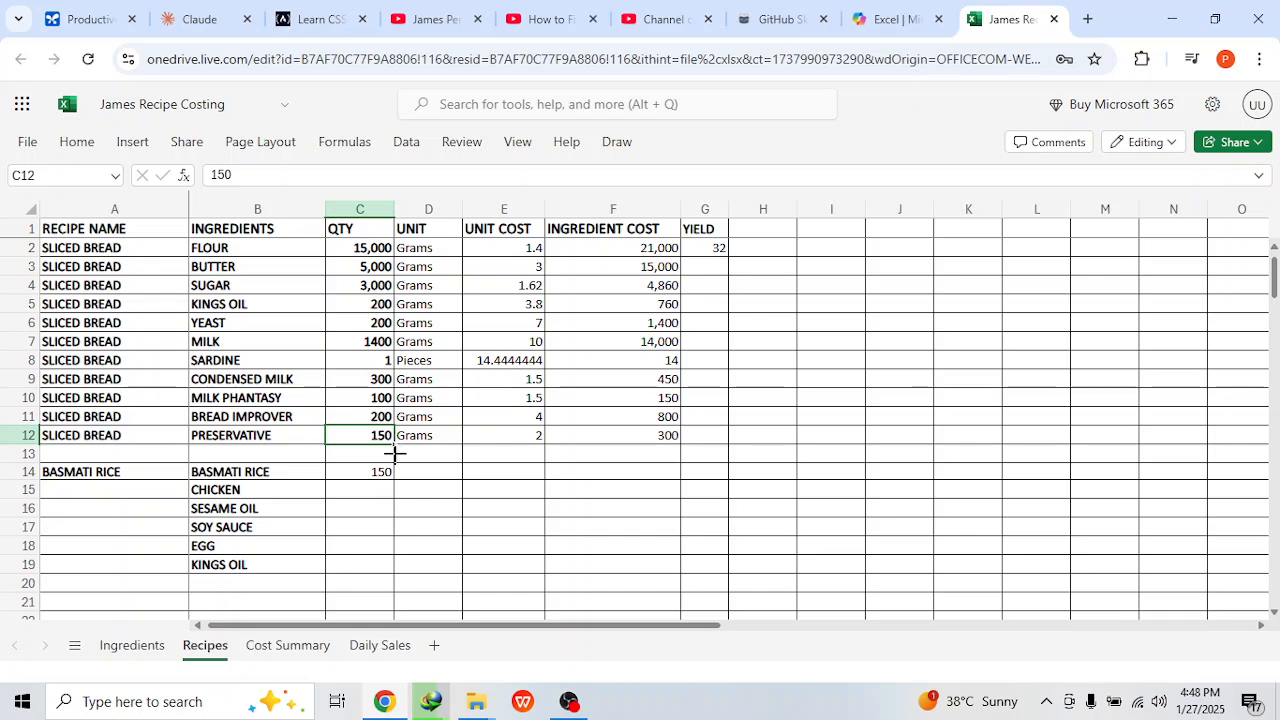
drag(394, 446, 389, 568)
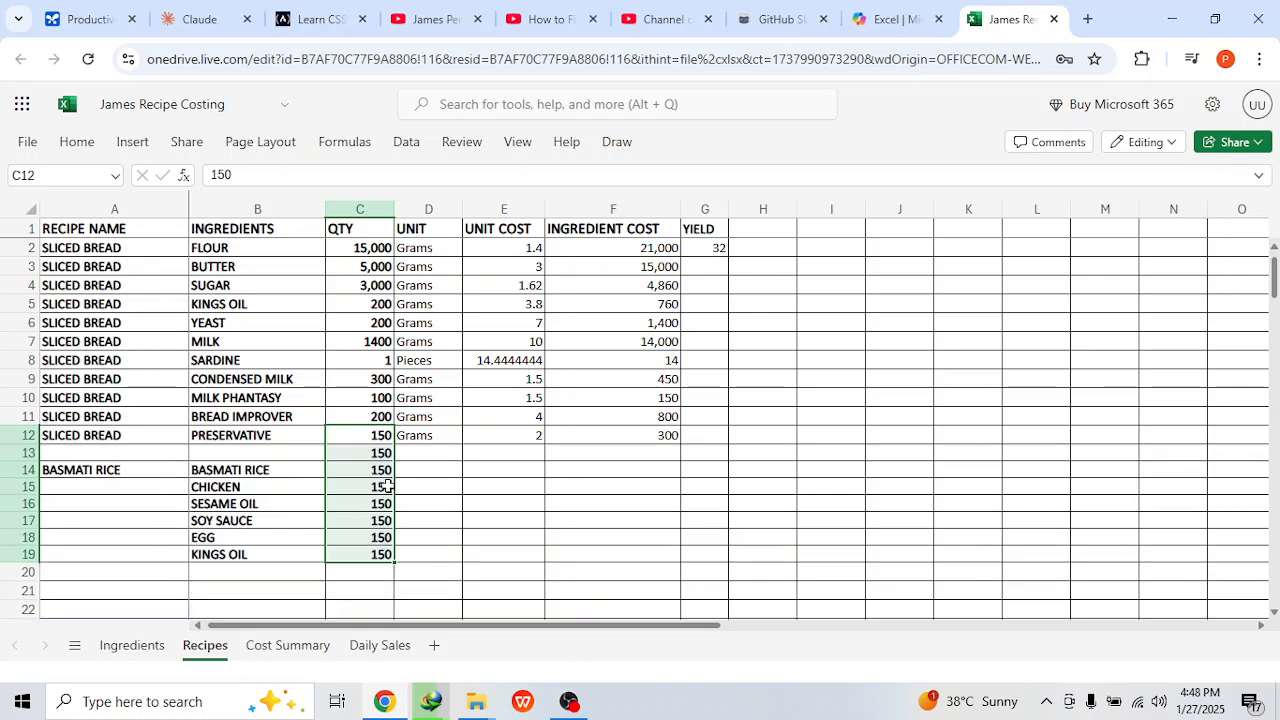
click(386, 455)
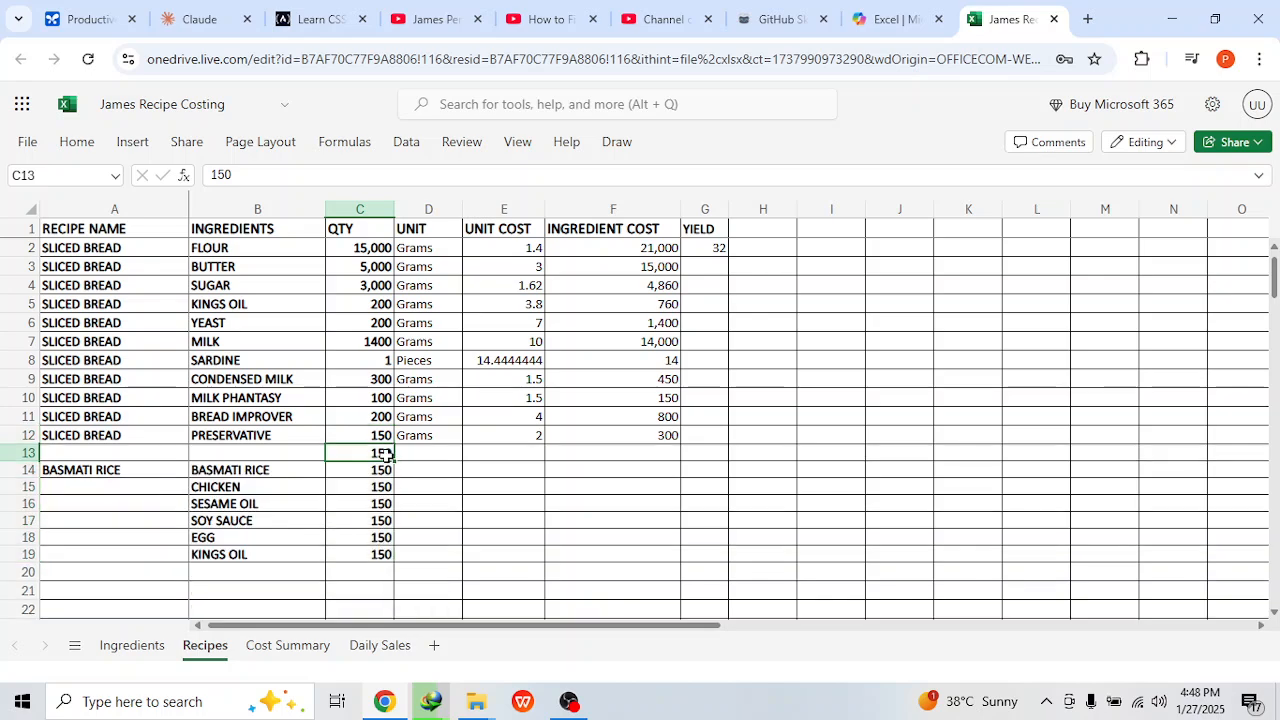
key(Delete)
key(Down)
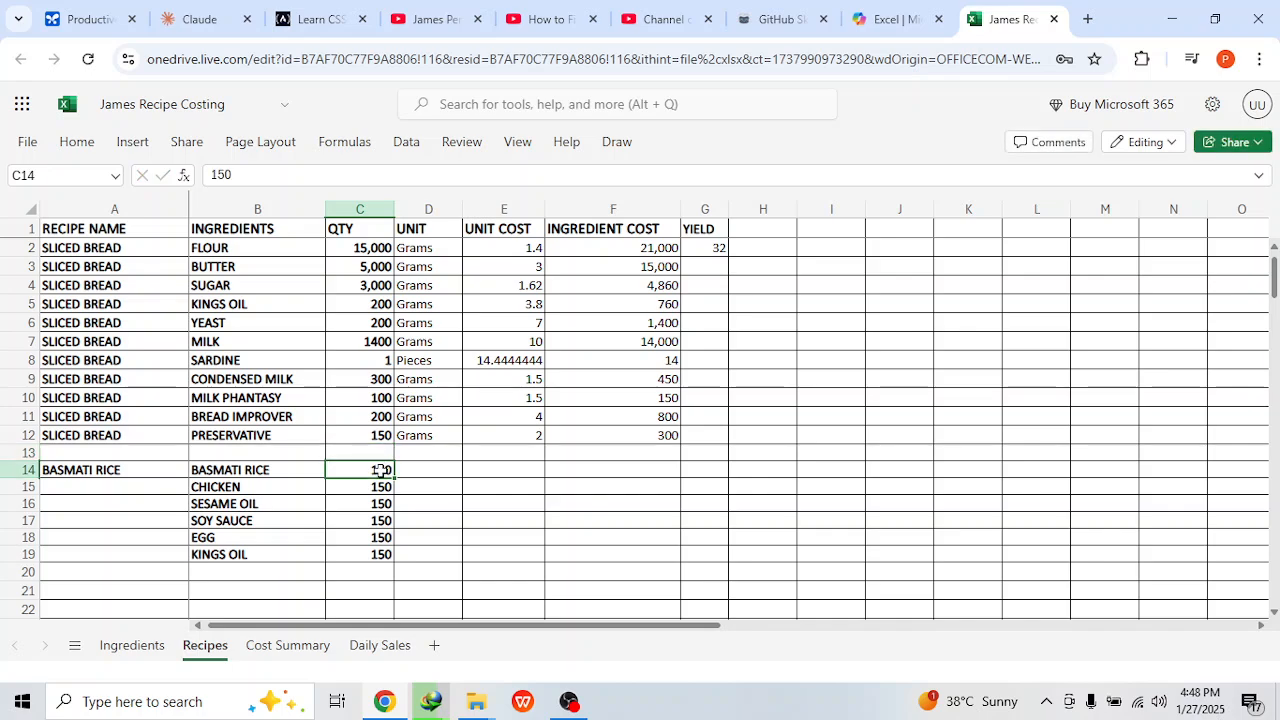
Step: Set the basmati rice quantities to 900 for chicken, 50 for sesame oil and soy sauce, 3 for egg and 100 for kings oil
click(378, 488)
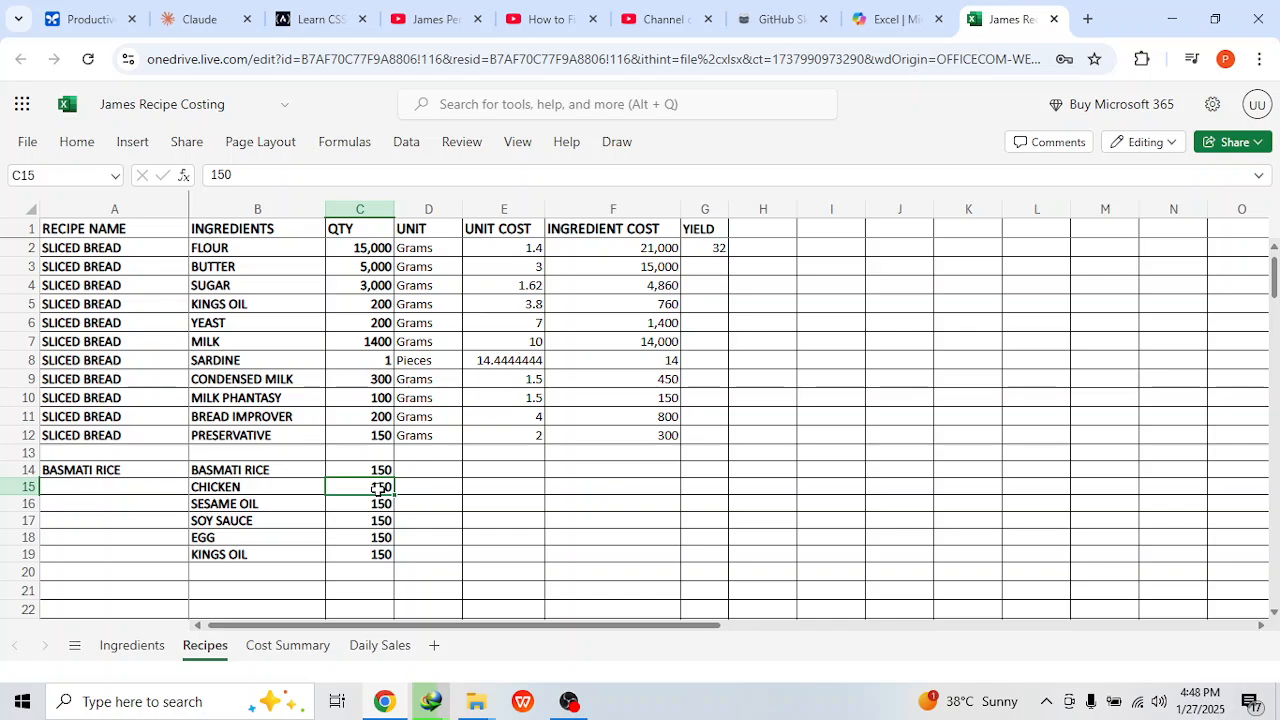
text(900)
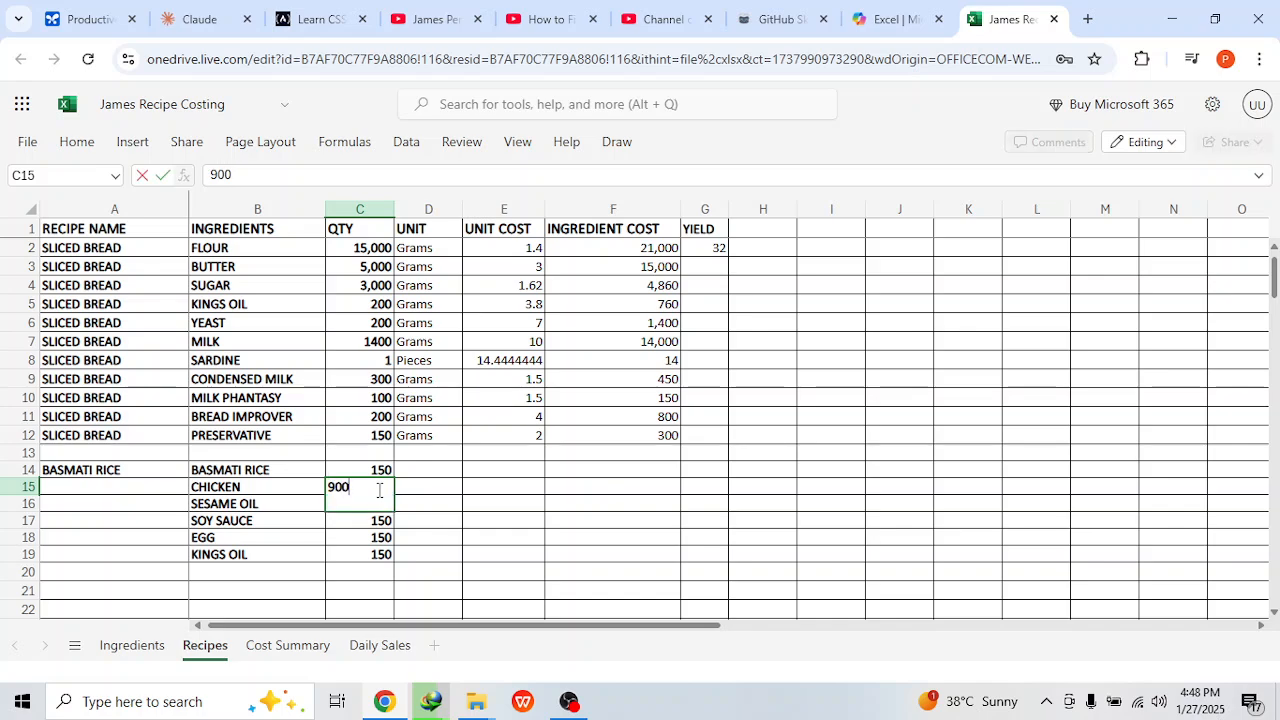
key(Return)
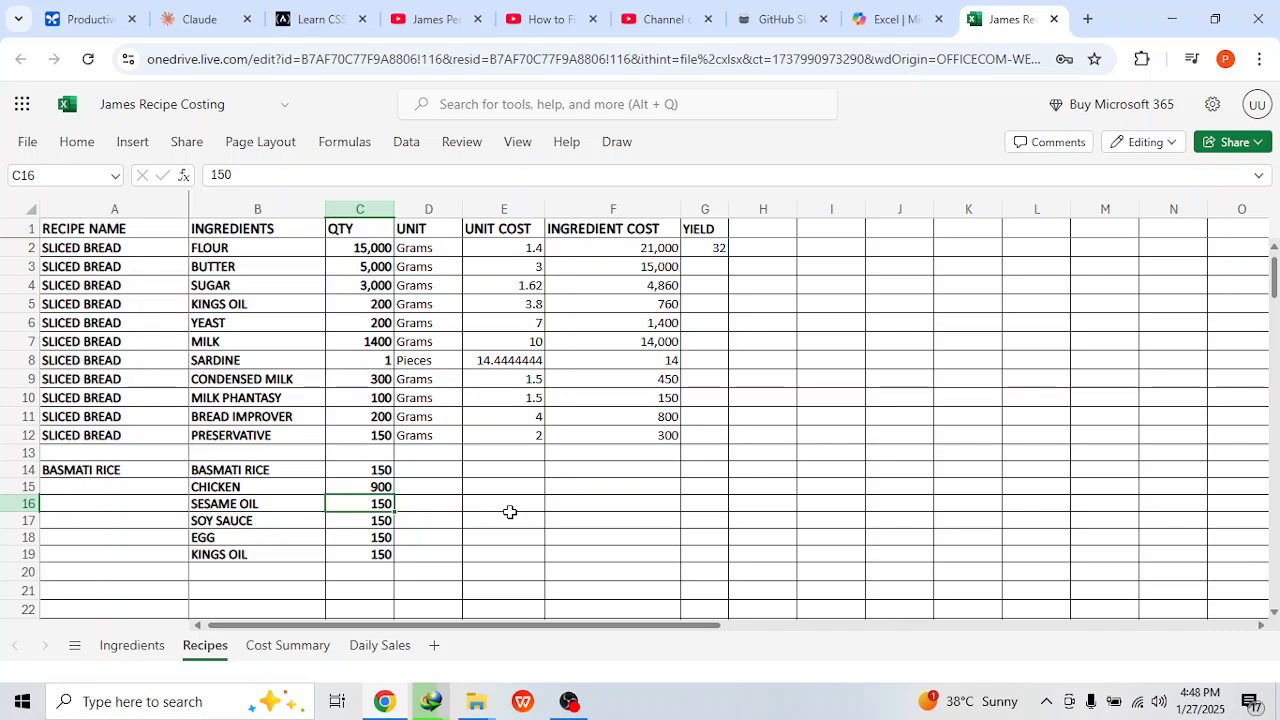
text(5)
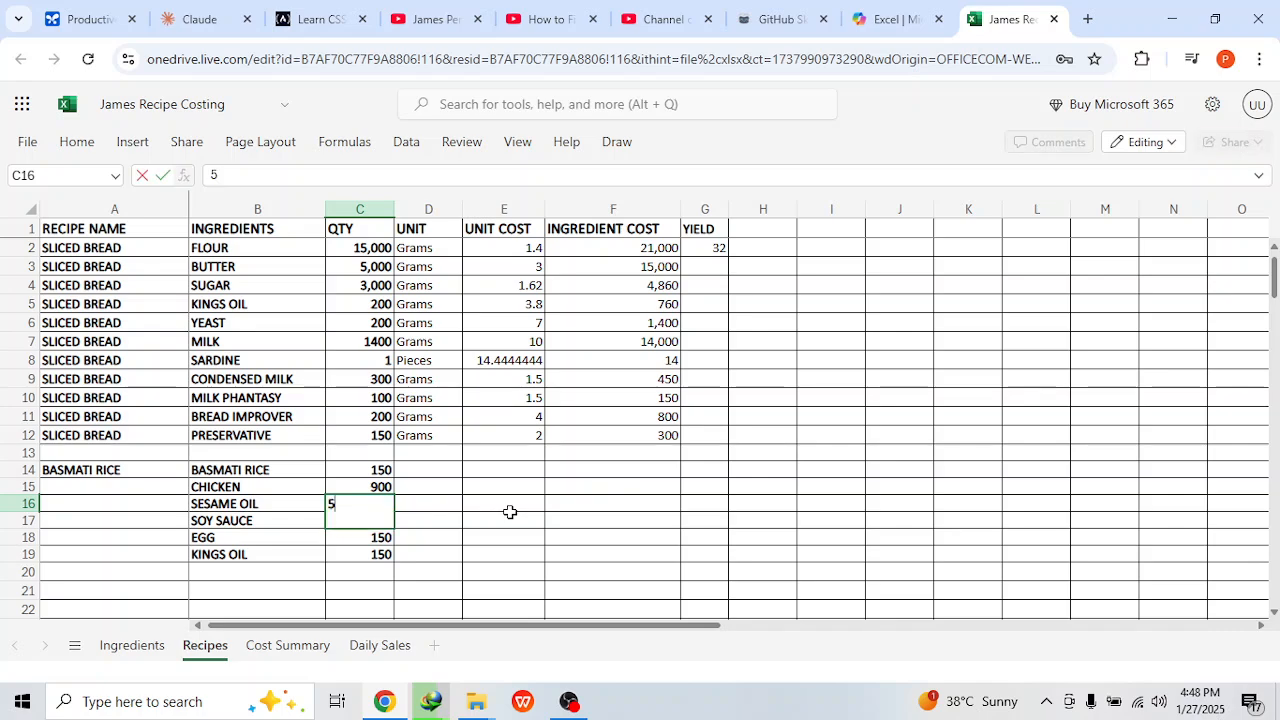
key(Return)
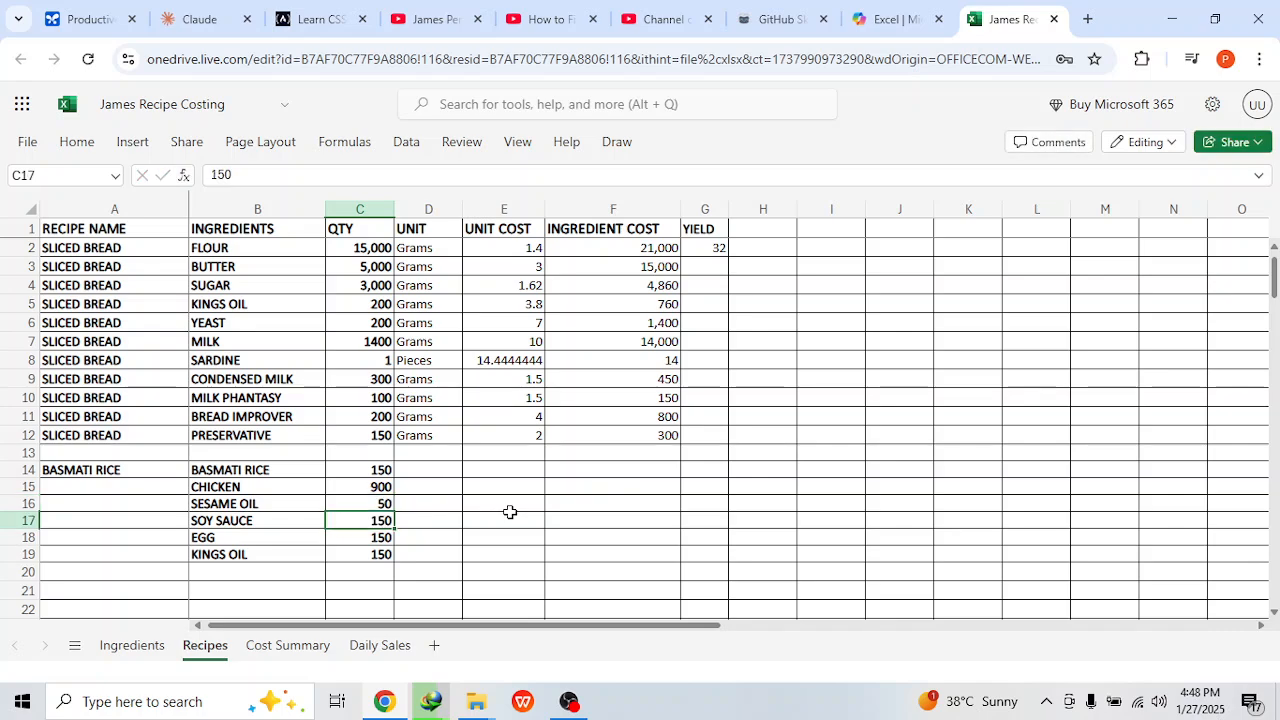
text(50)
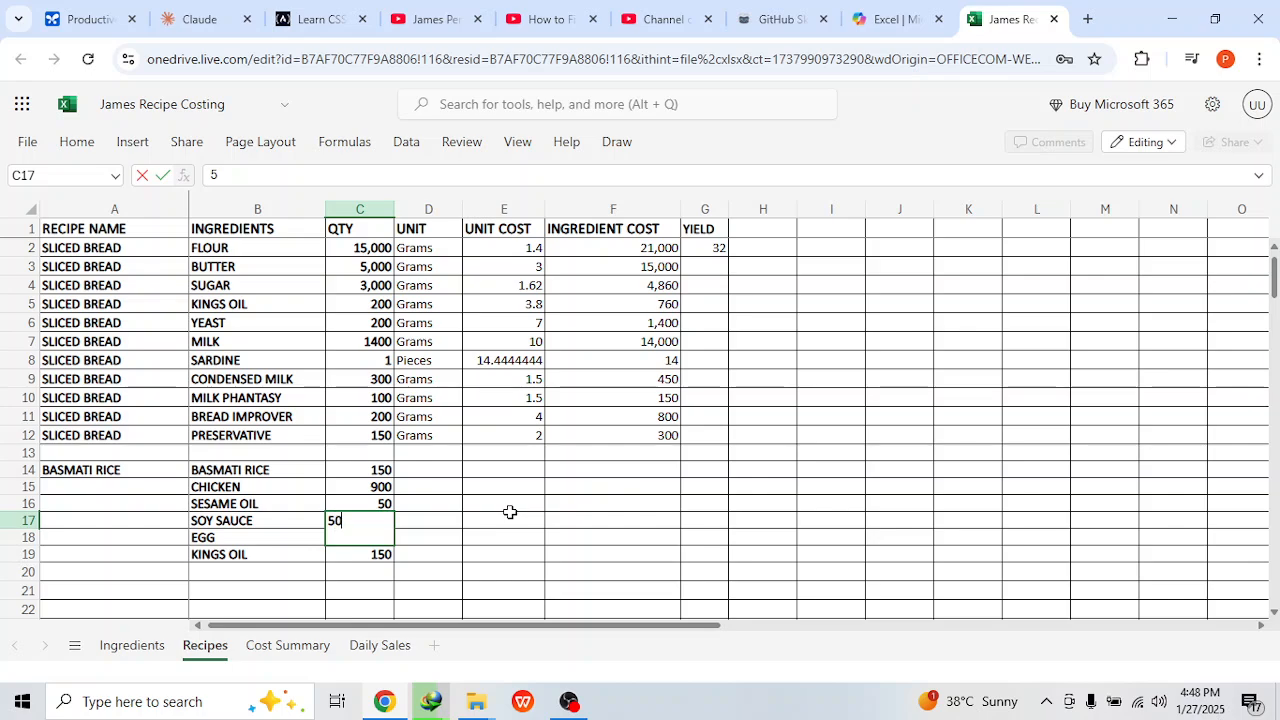
key(Return)
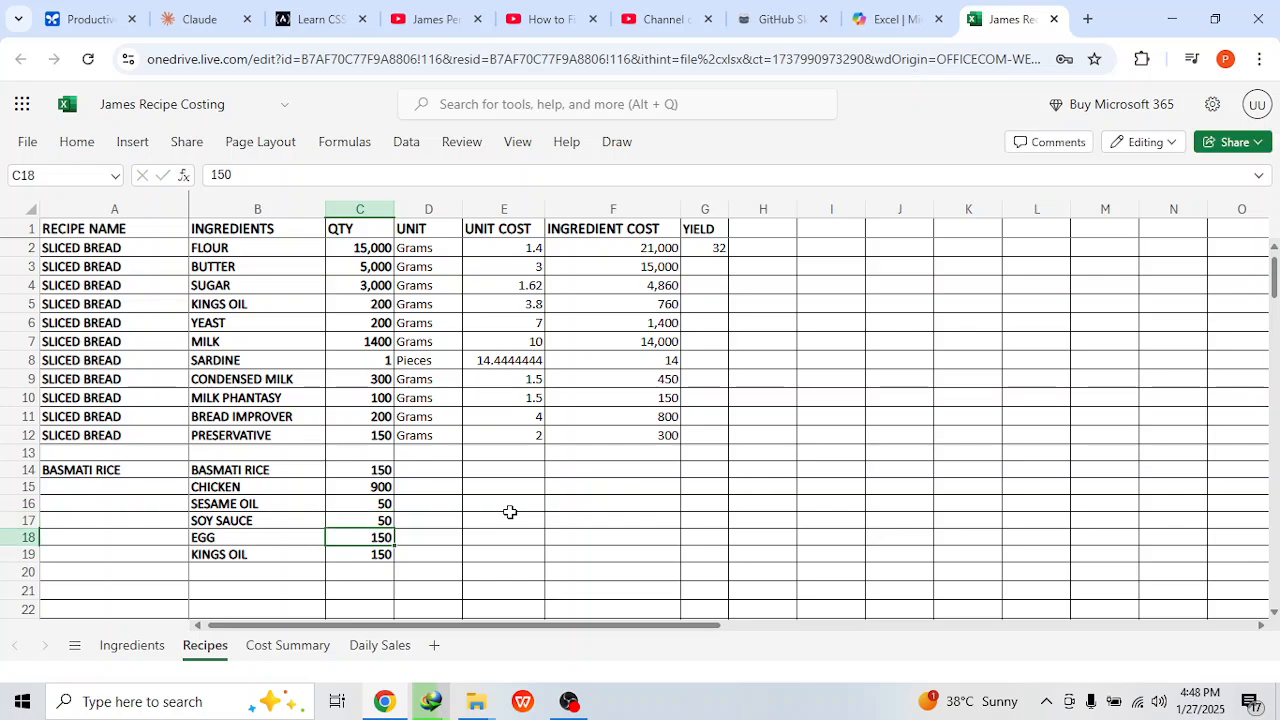
text(5)
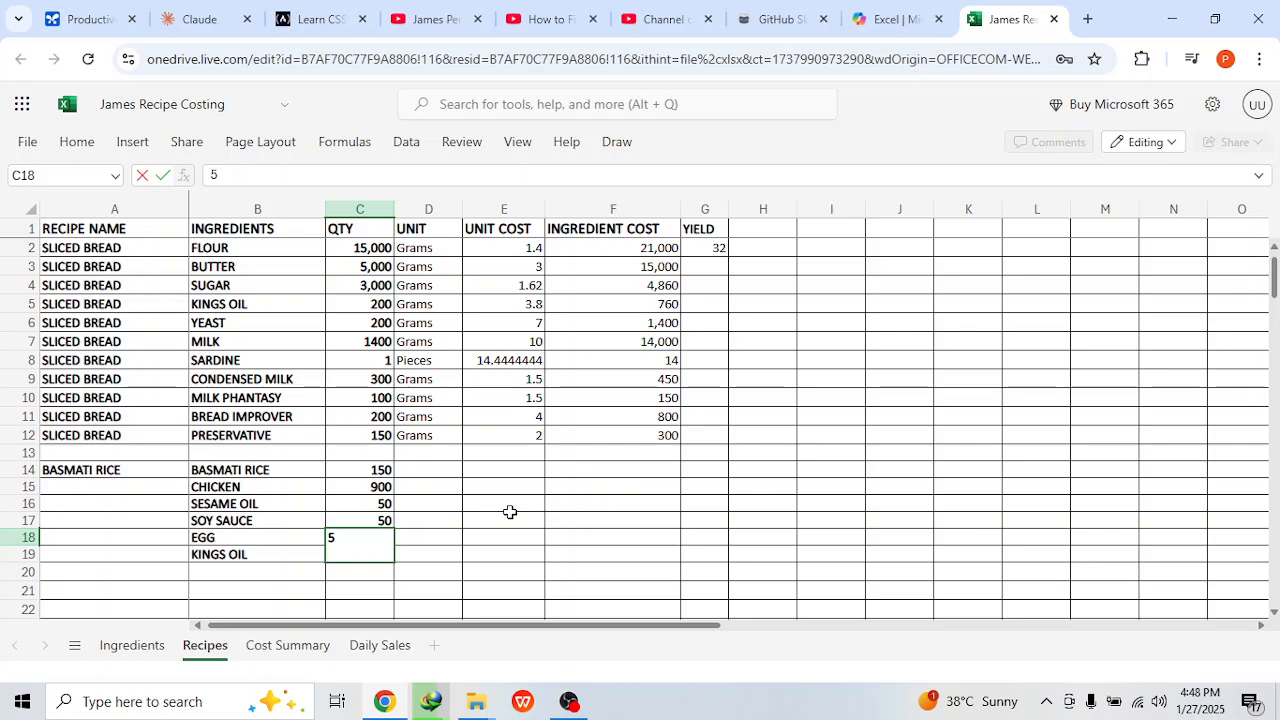
key(Return)
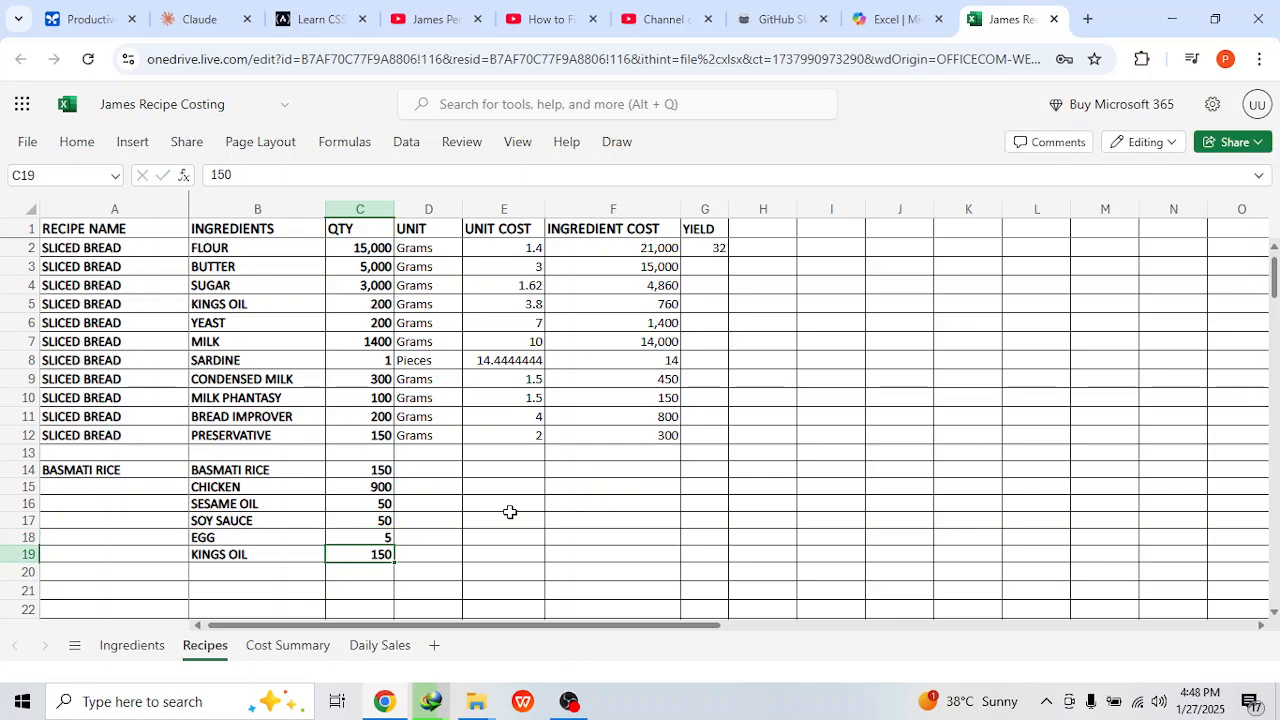
key(Up)
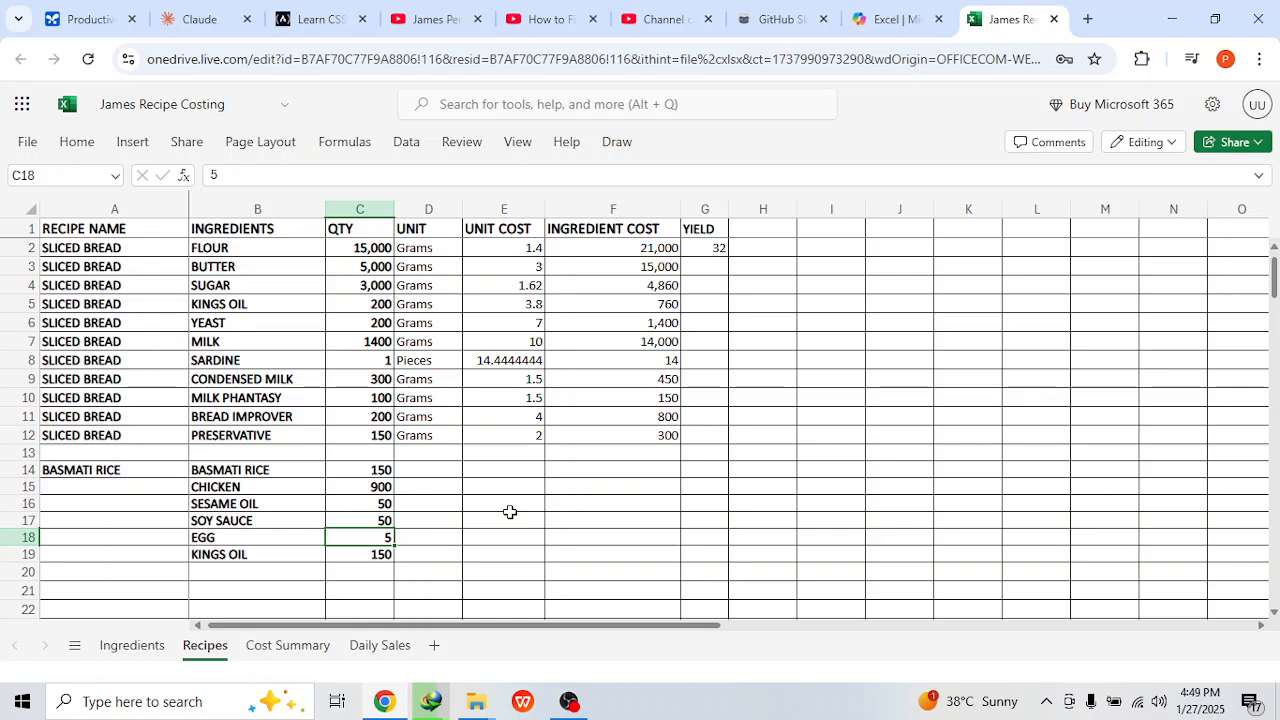
text(3)
key(Return)
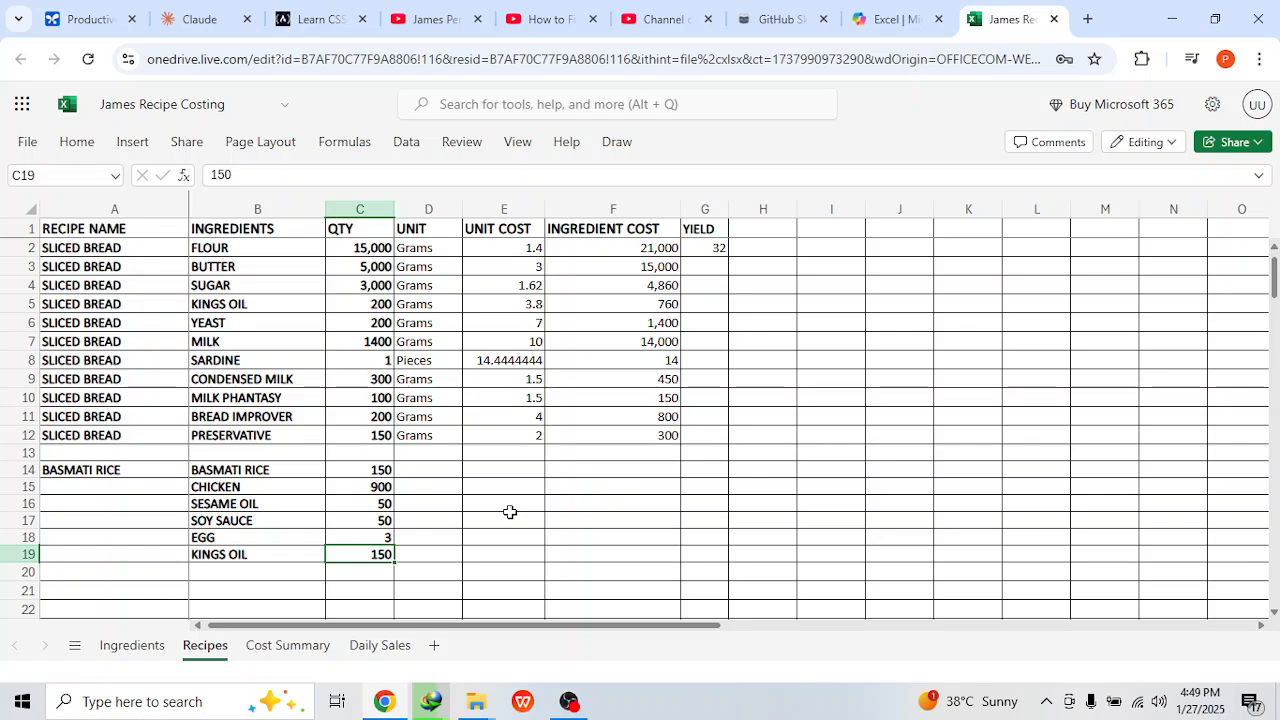
text(2)
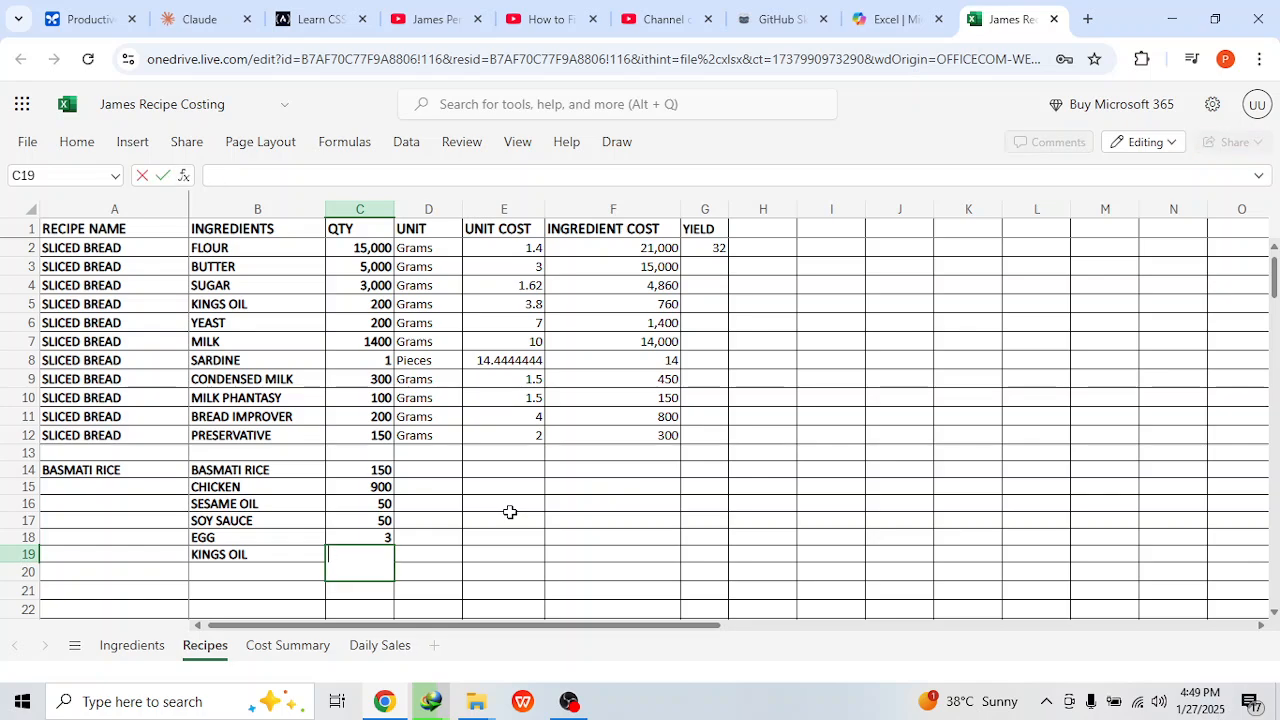
text(100)
key(Return)
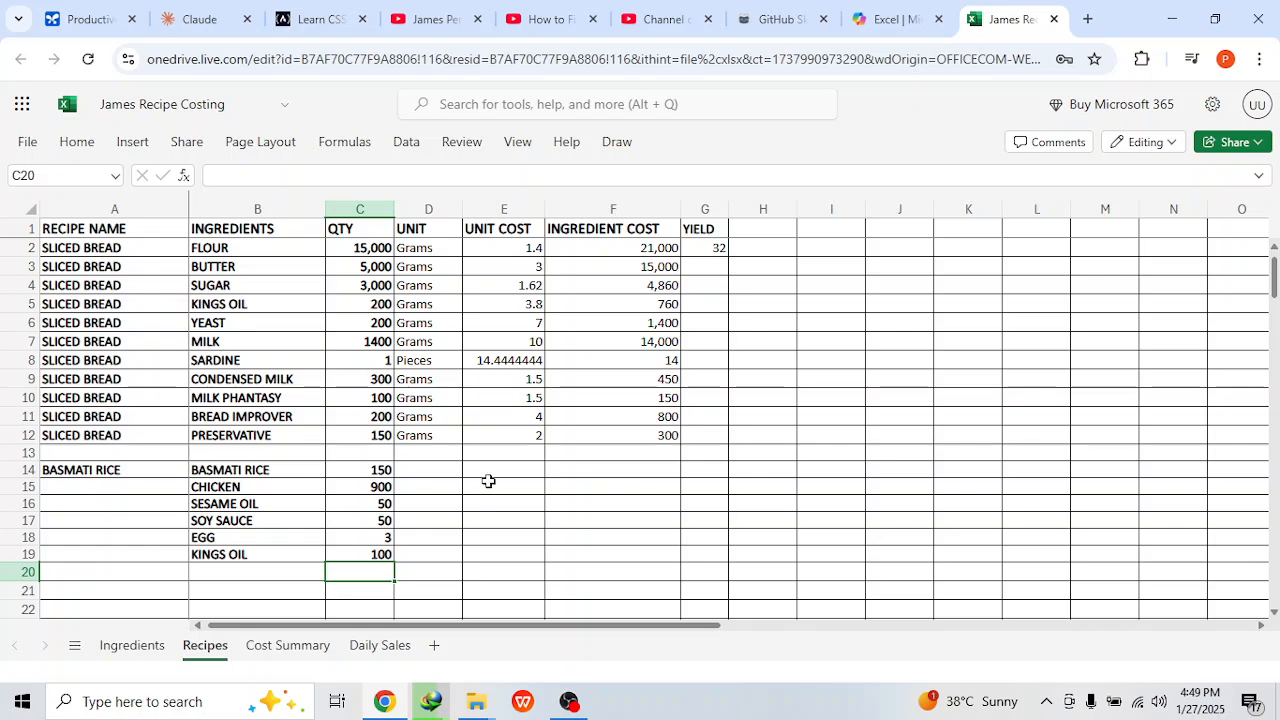
Step: Copy the unit cost VLOOKUP formula down through the basmati rice rows and clear it from the empty separator row
click(519, 432)
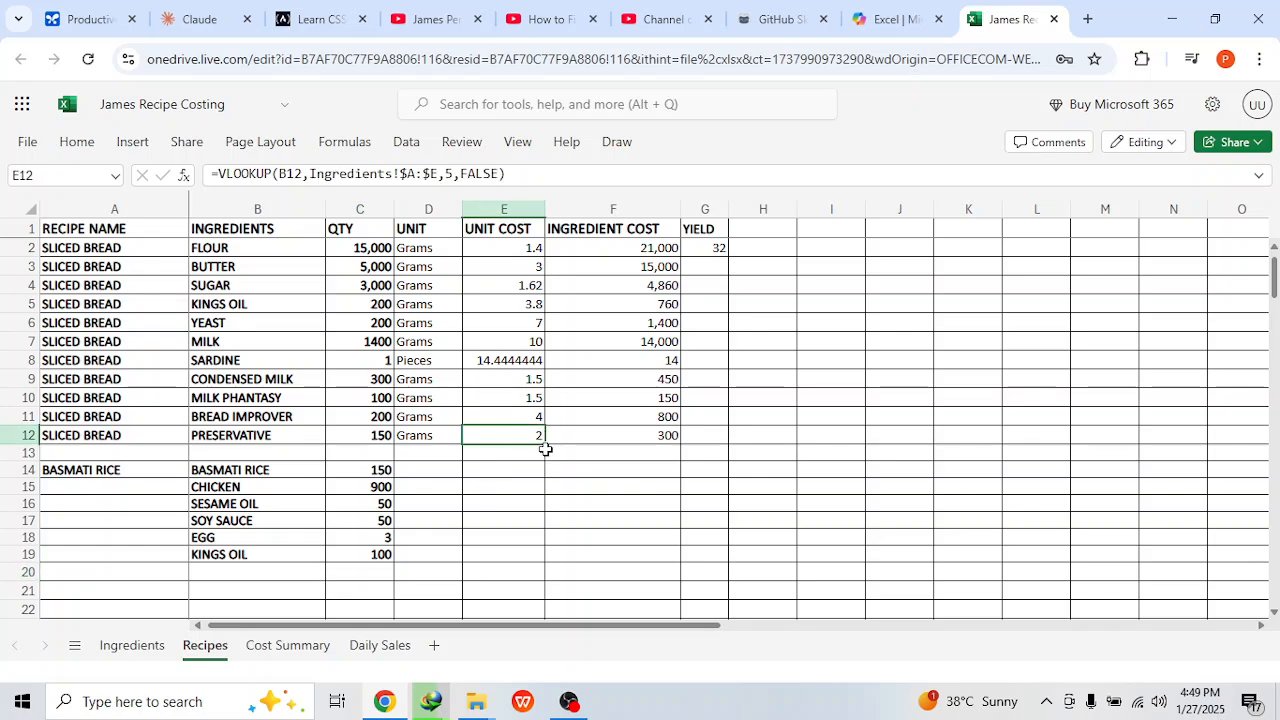
drag(546, 449, 540, 557)
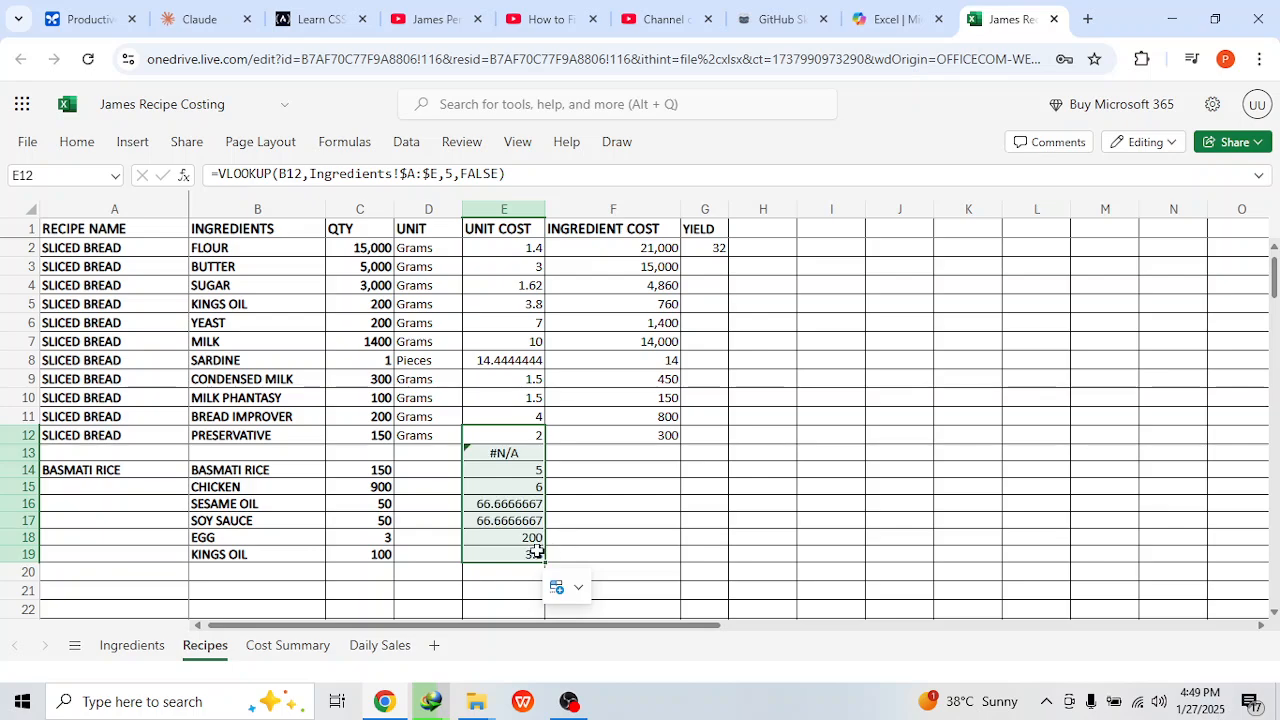
click(516, 452)
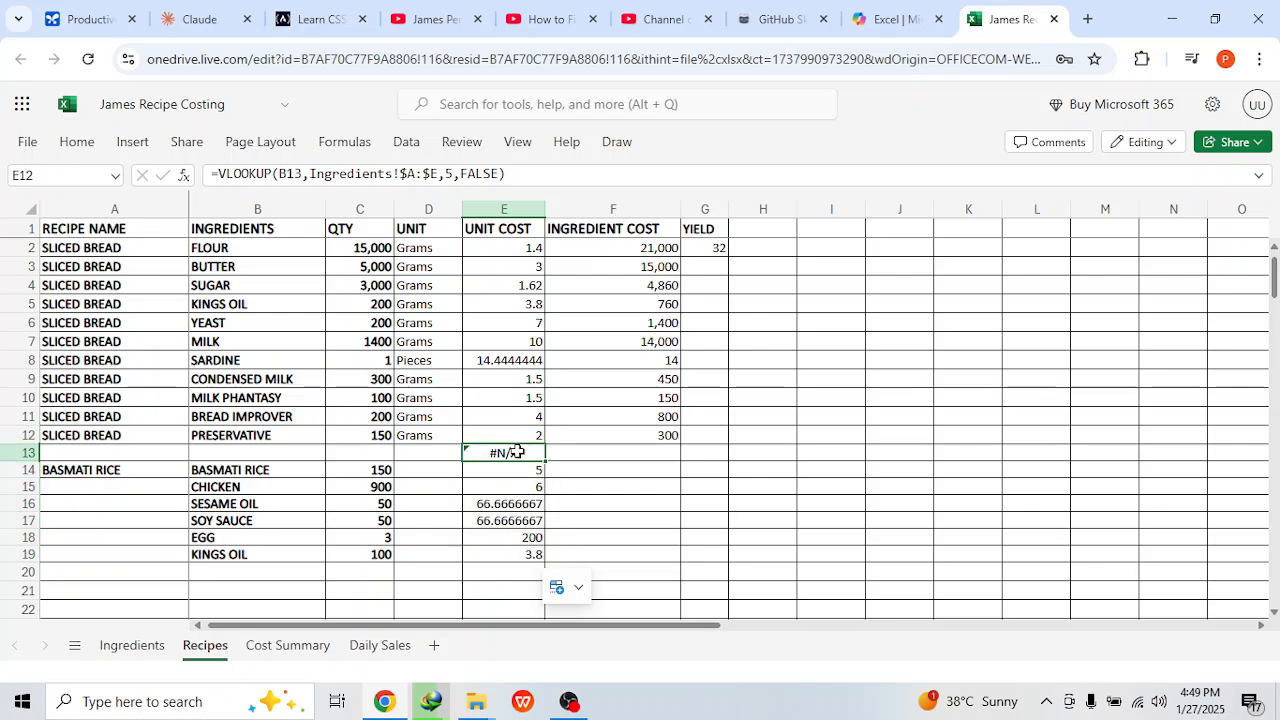
key(Delete)
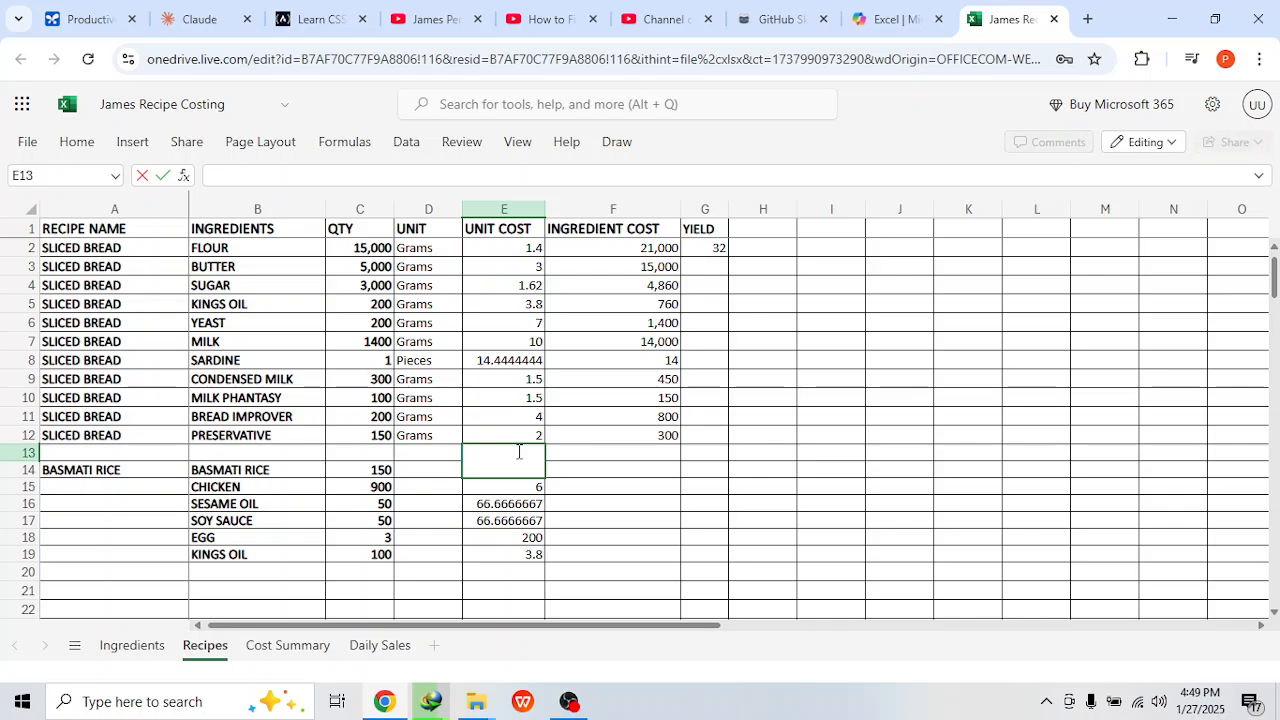
Step: Copy the ingredient cost formula down from the preservative row through the basmati rice rows
click(581, 452)
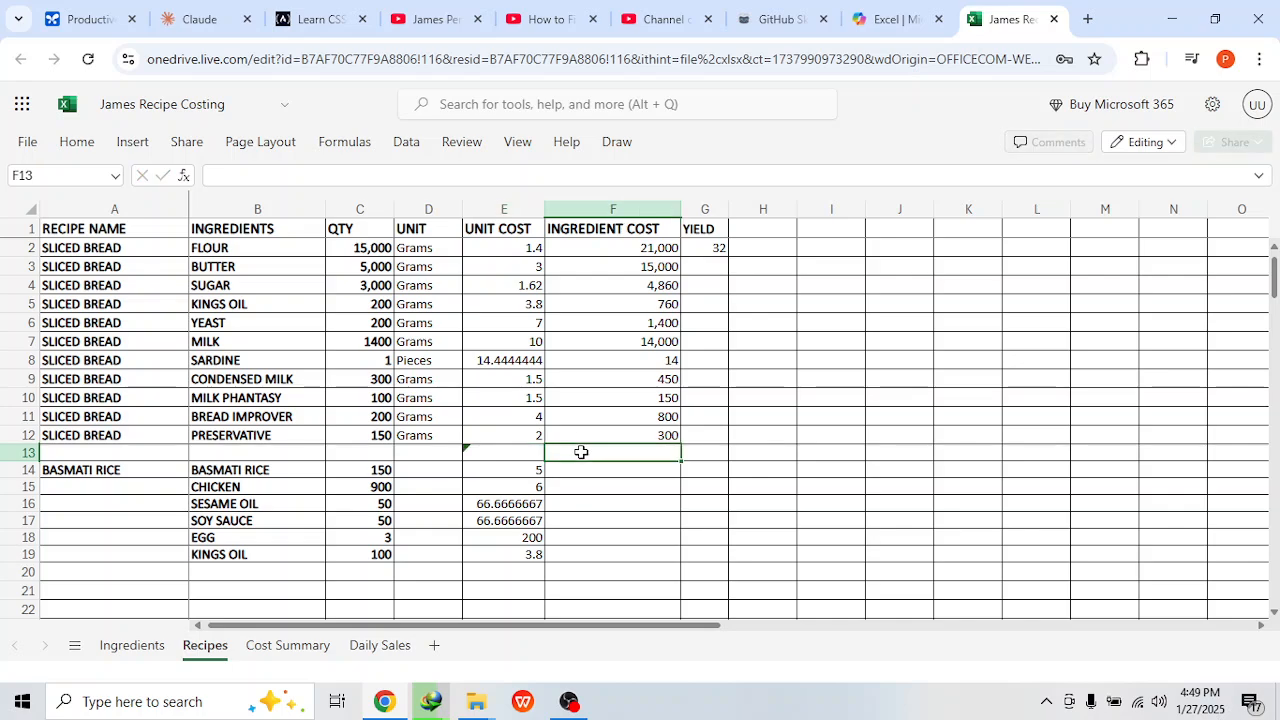
click(665, 432)
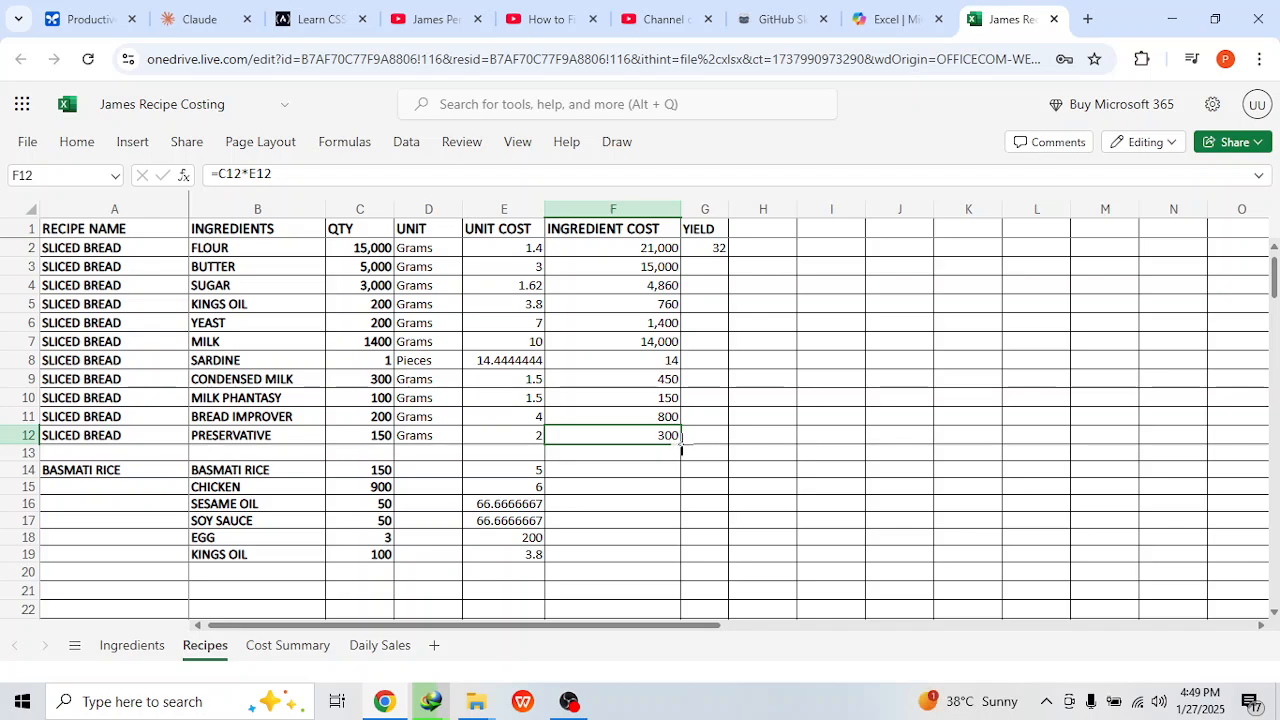
drag(681, 450, 684, 556)
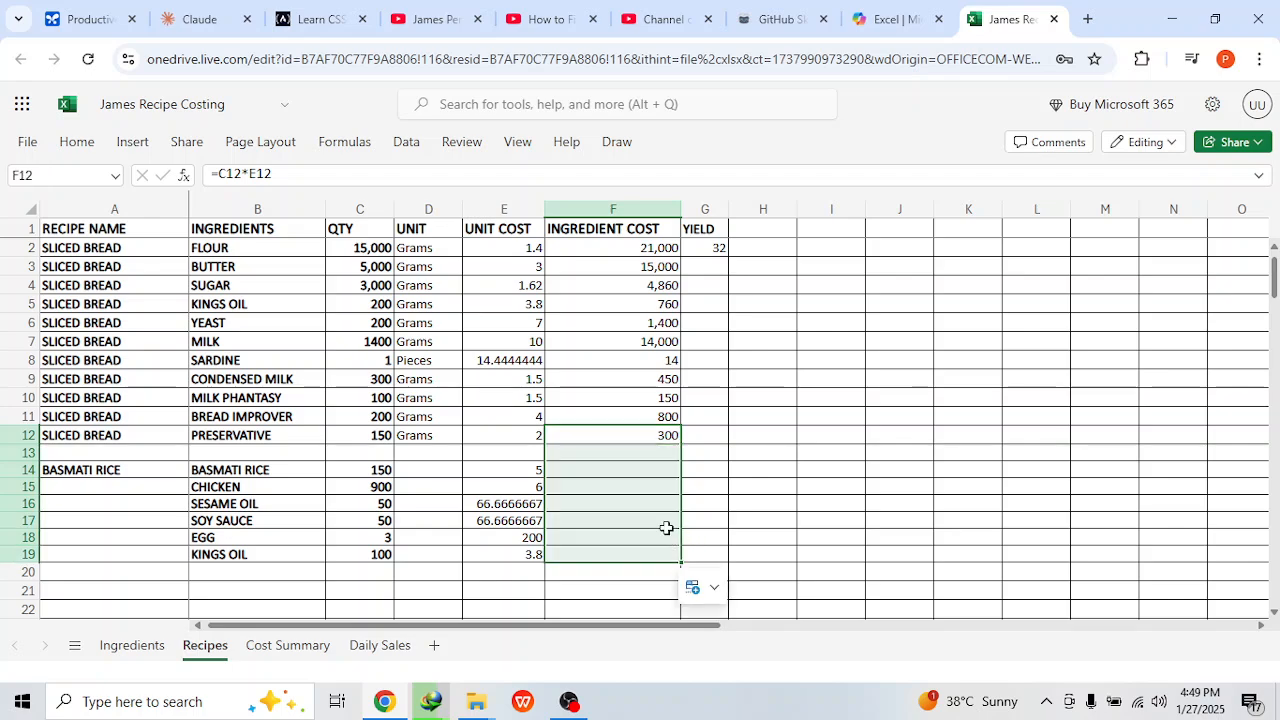
click(645, 462)
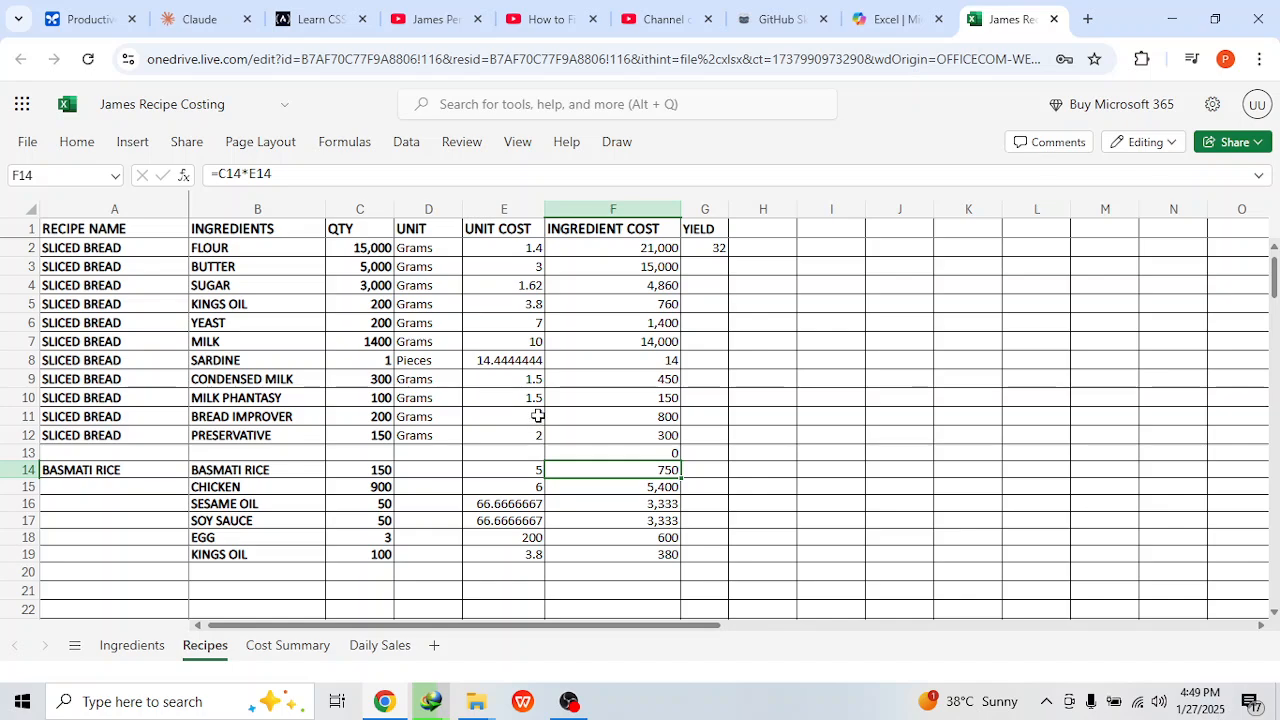
Step: Fill the recipe name BASMATI RICE down to all six of its ingredient rows
click(97, 470)
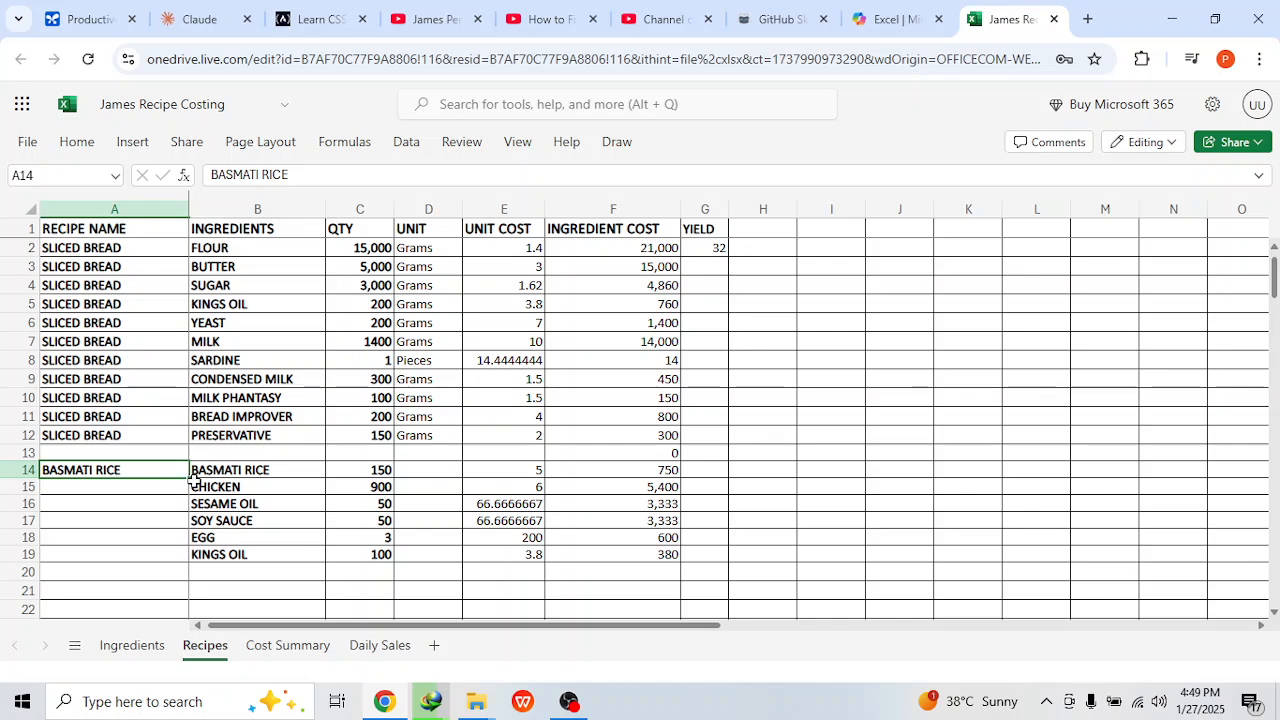
drag(189, 479, 178, 560)
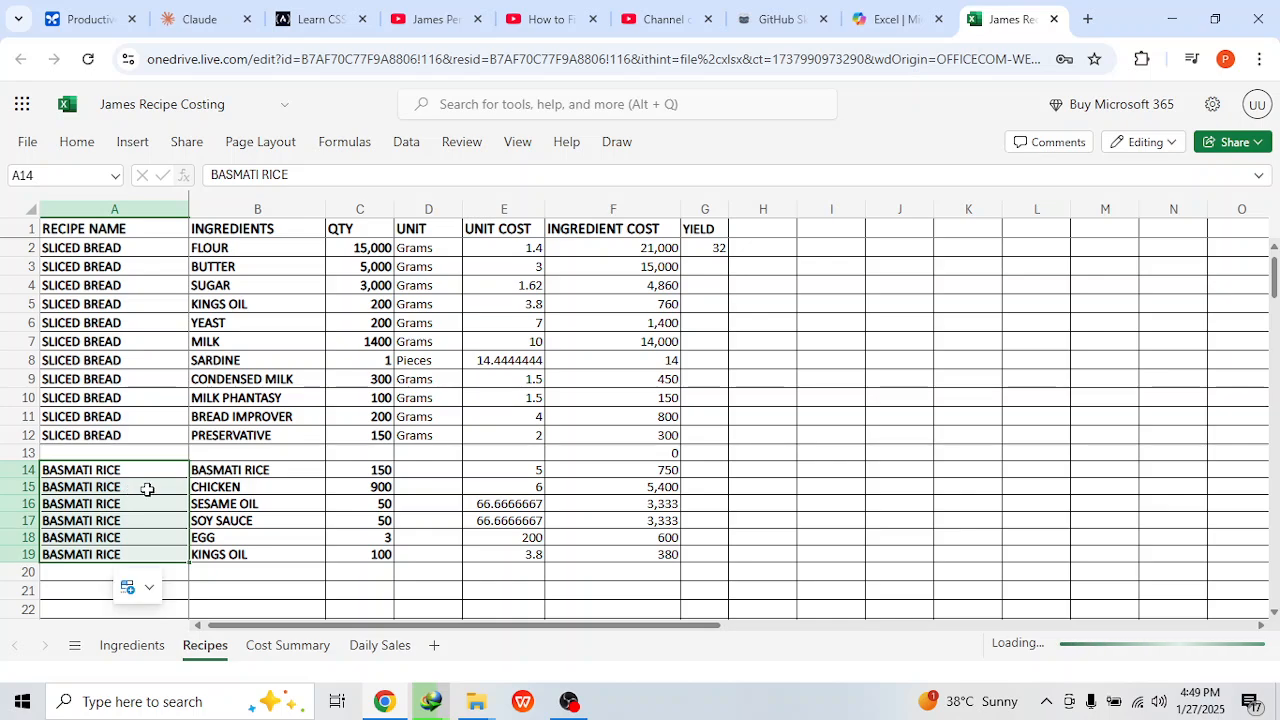
click(251, 469)
click(251, 487)
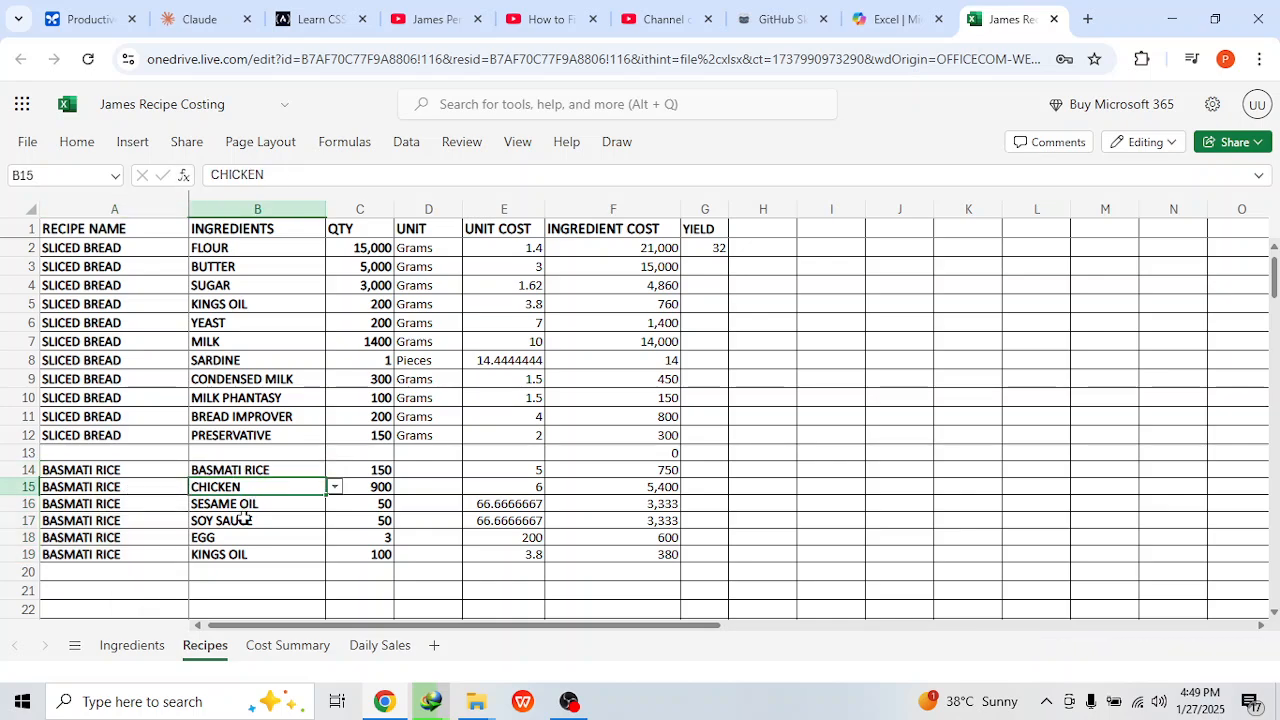
click(244, 520)
click(387, 487)
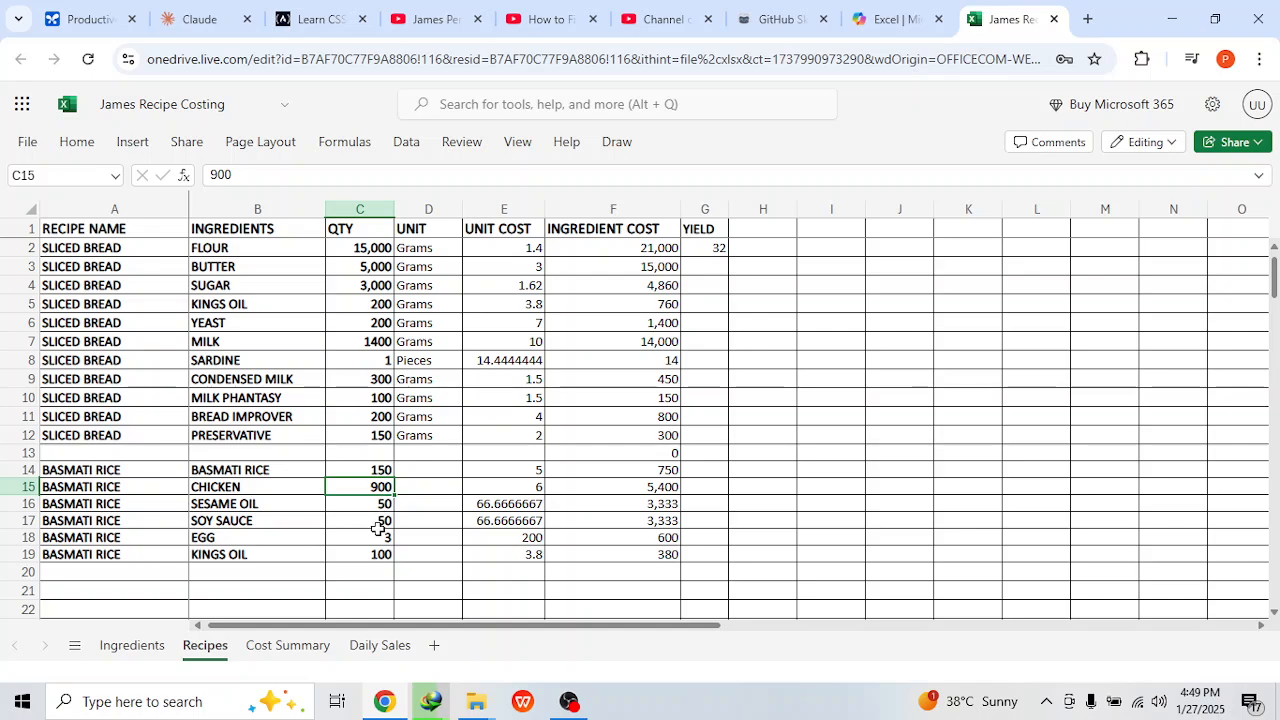
click(378, 533)
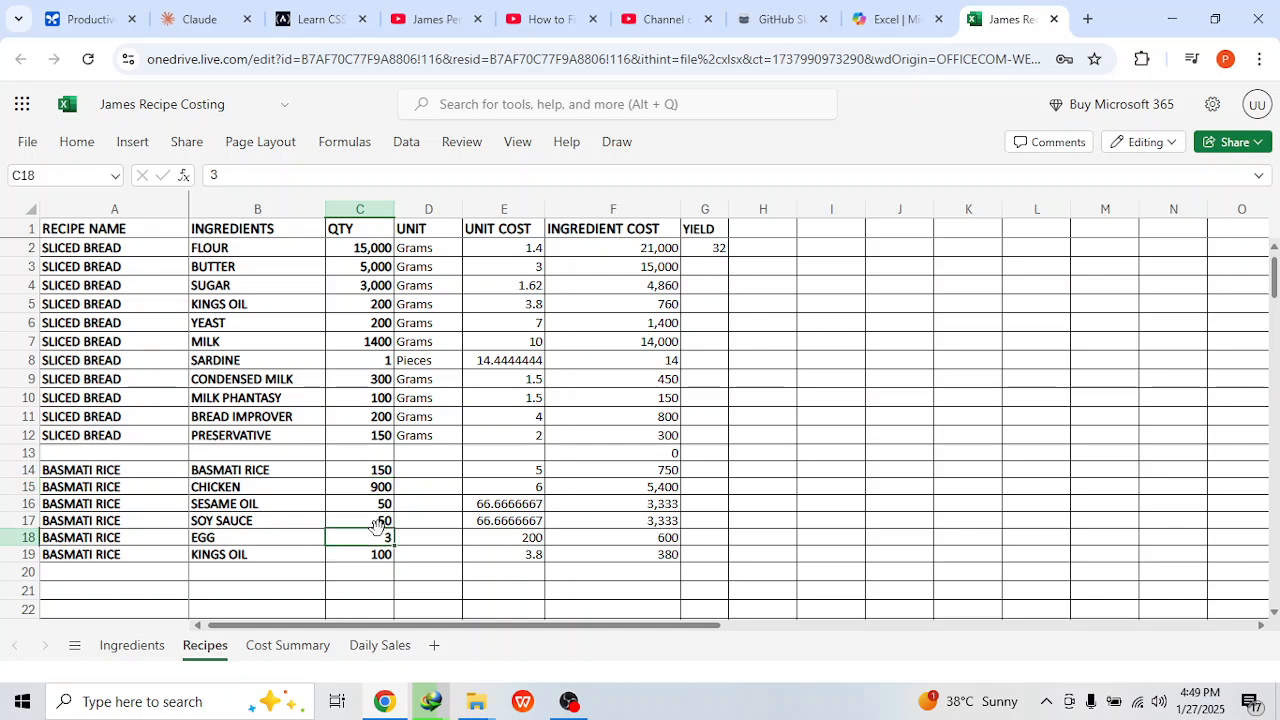
click(128, 508)
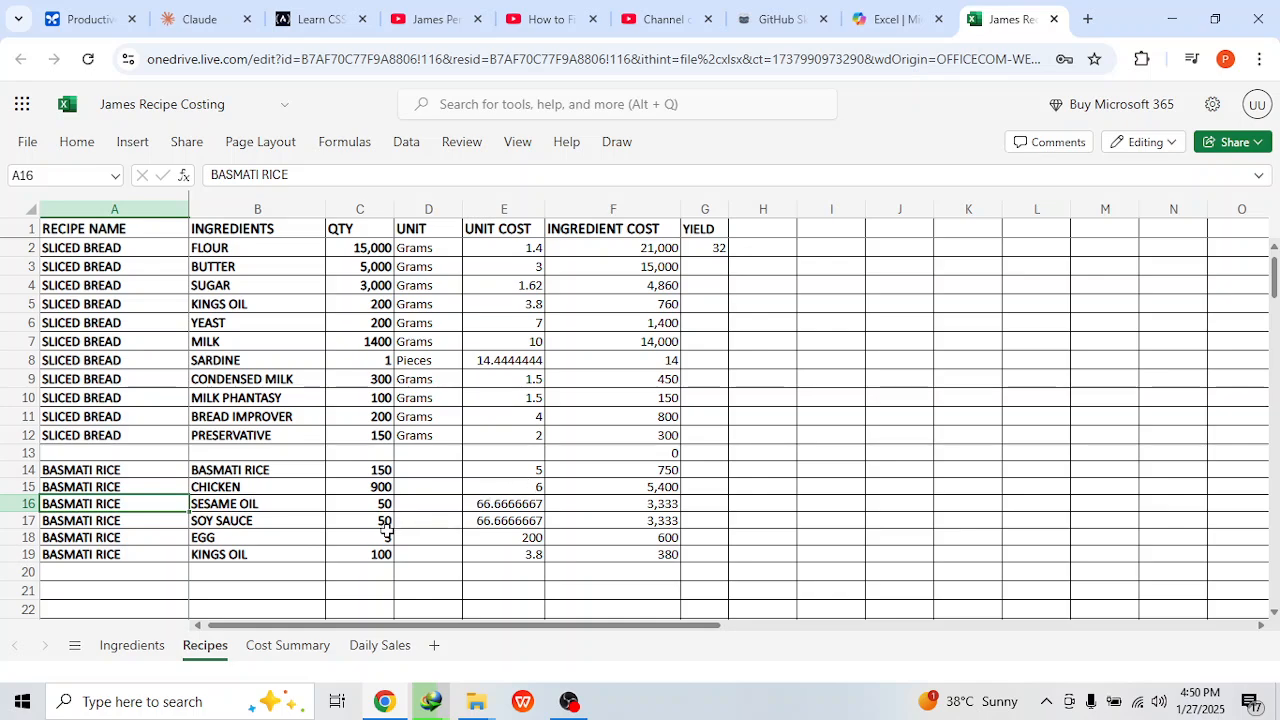
Step: Re-copy the ingredient cost formula from the egg row into the kings oil row
click(526, 554)
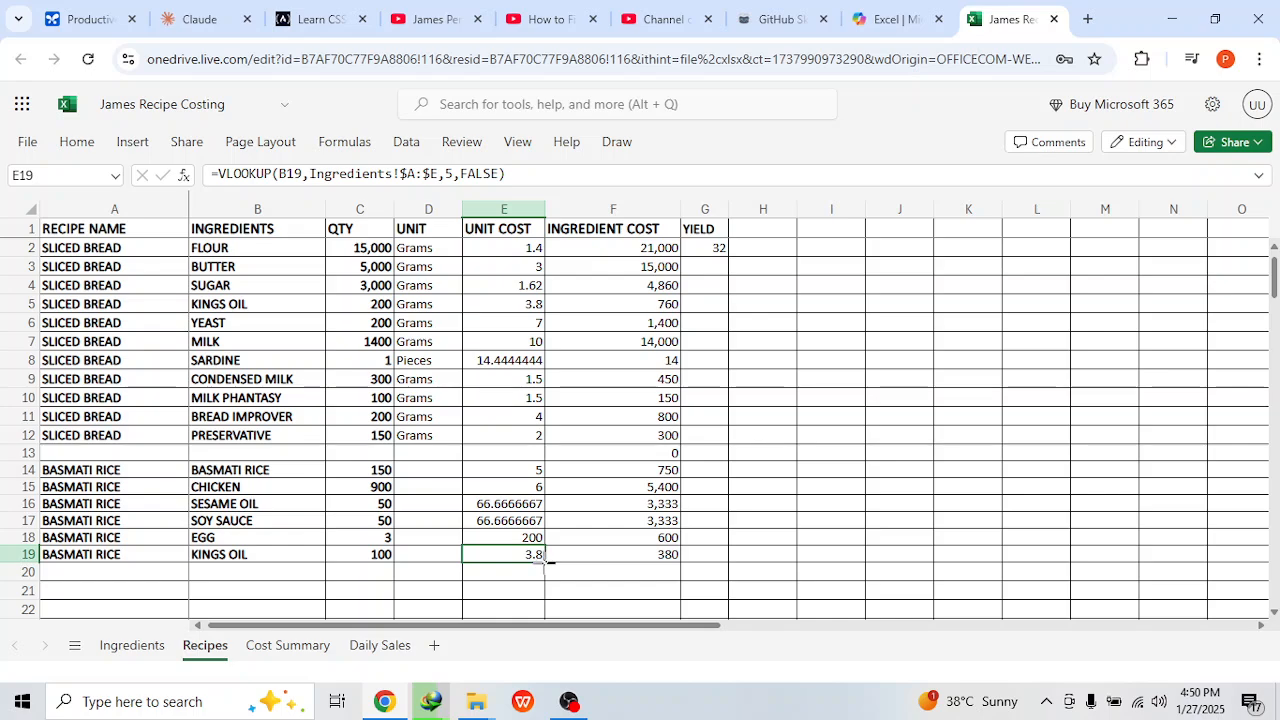
drag(545, 561, 540, 580)
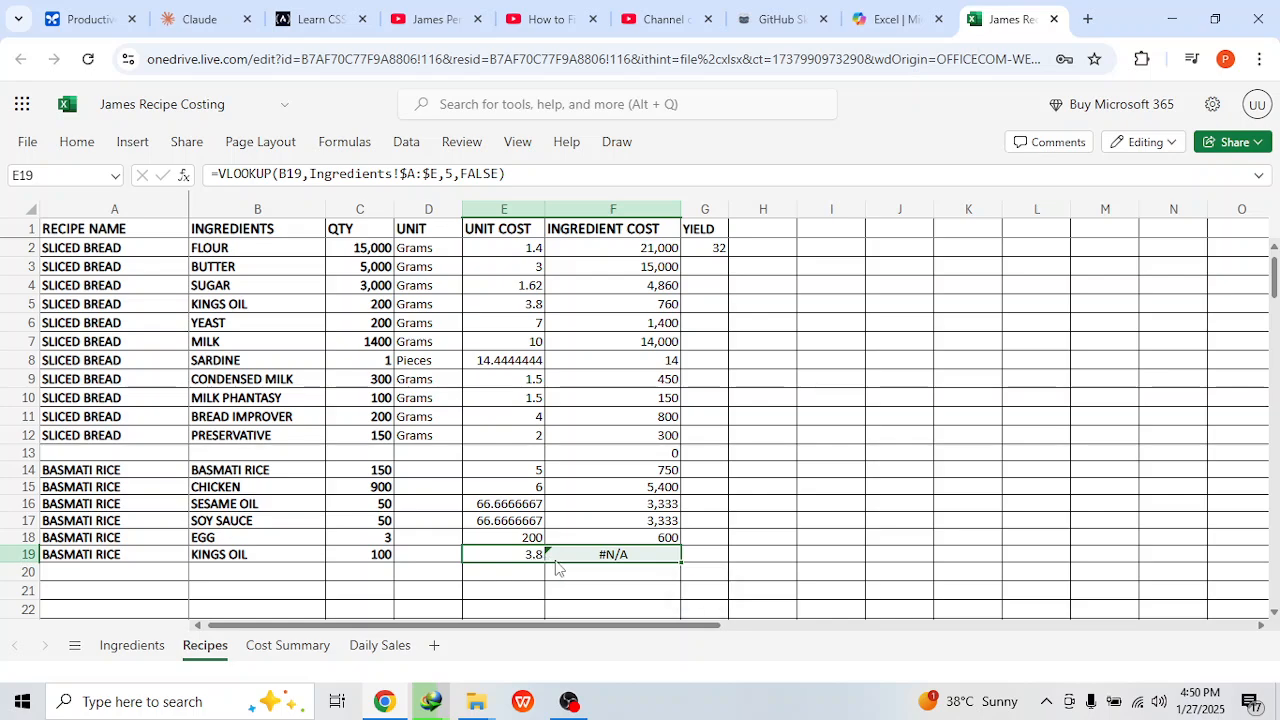
click(620, 590)
click(648, 538)
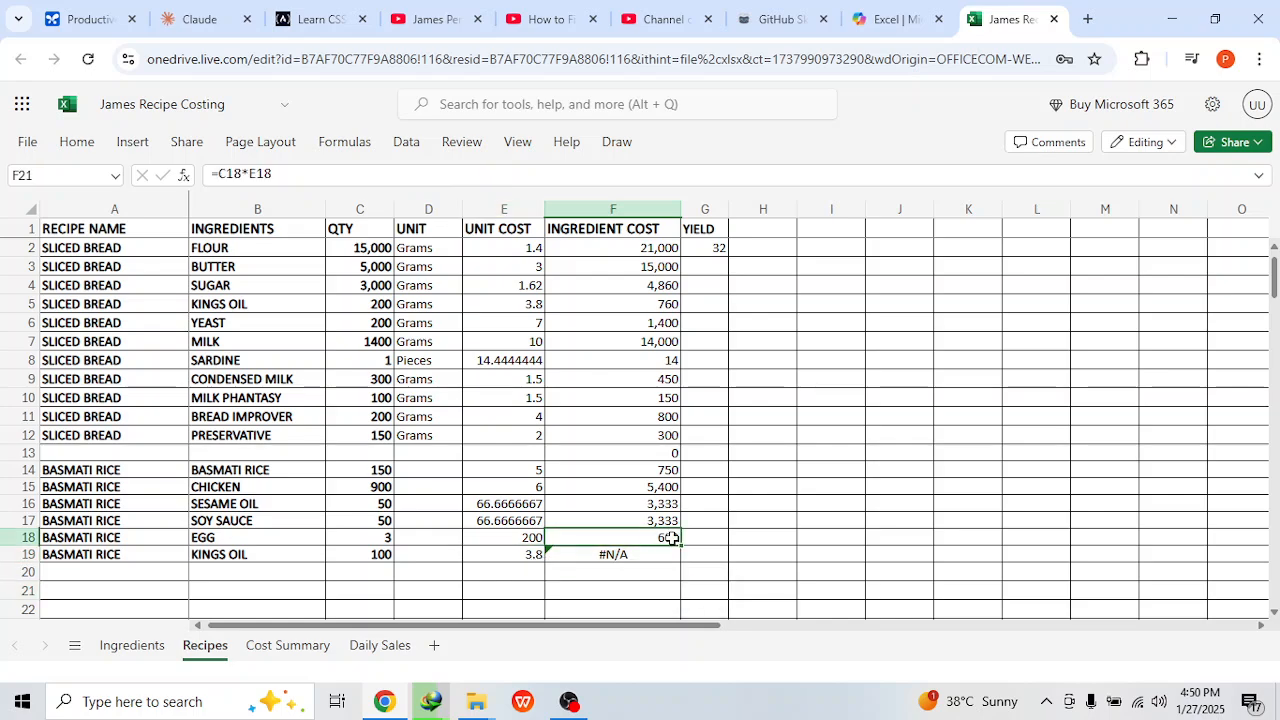
drag(680, 547, 676, 560)
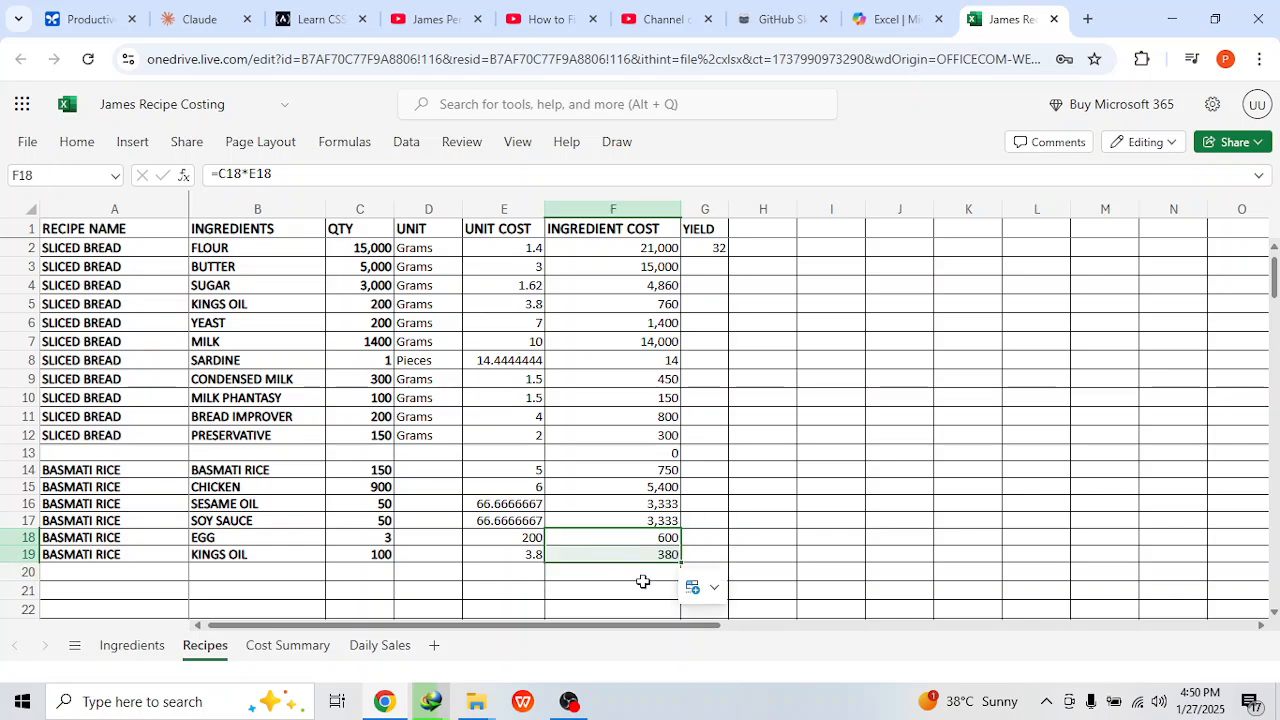
click(643, 583)
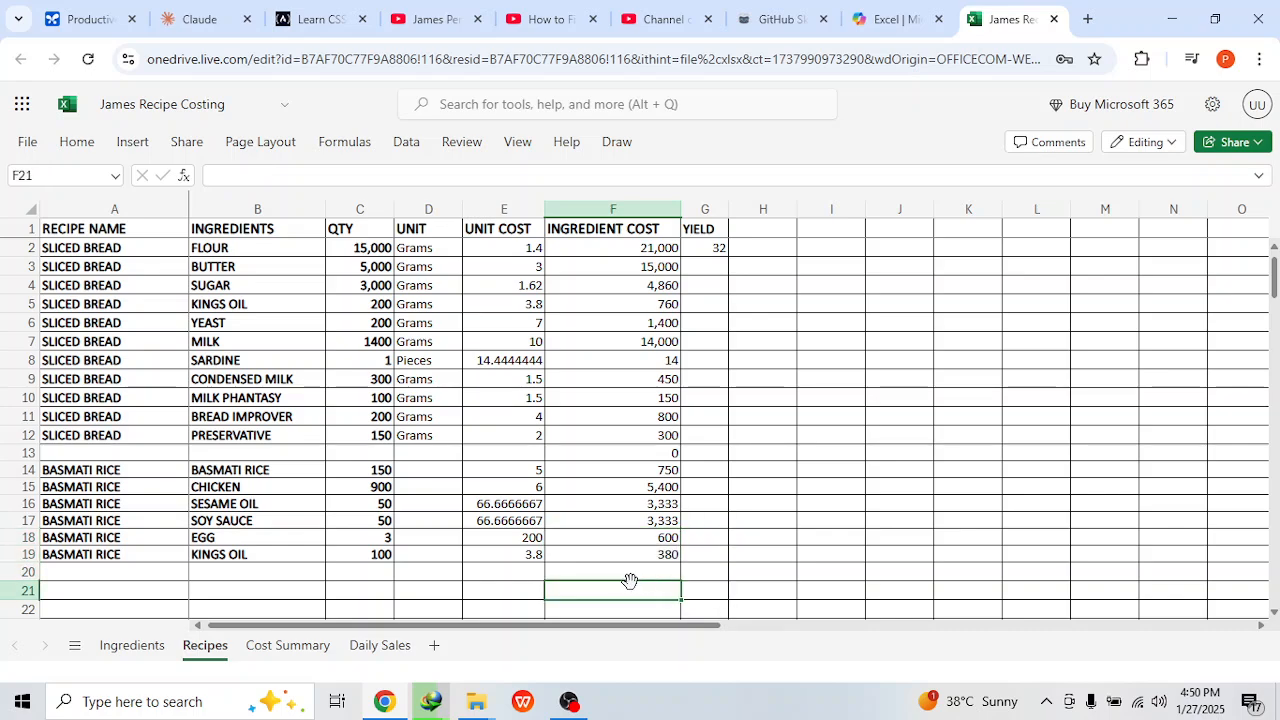
Step: Extend the unit cost formula from the kings oil row into the two empty rows below
click(493, 550)
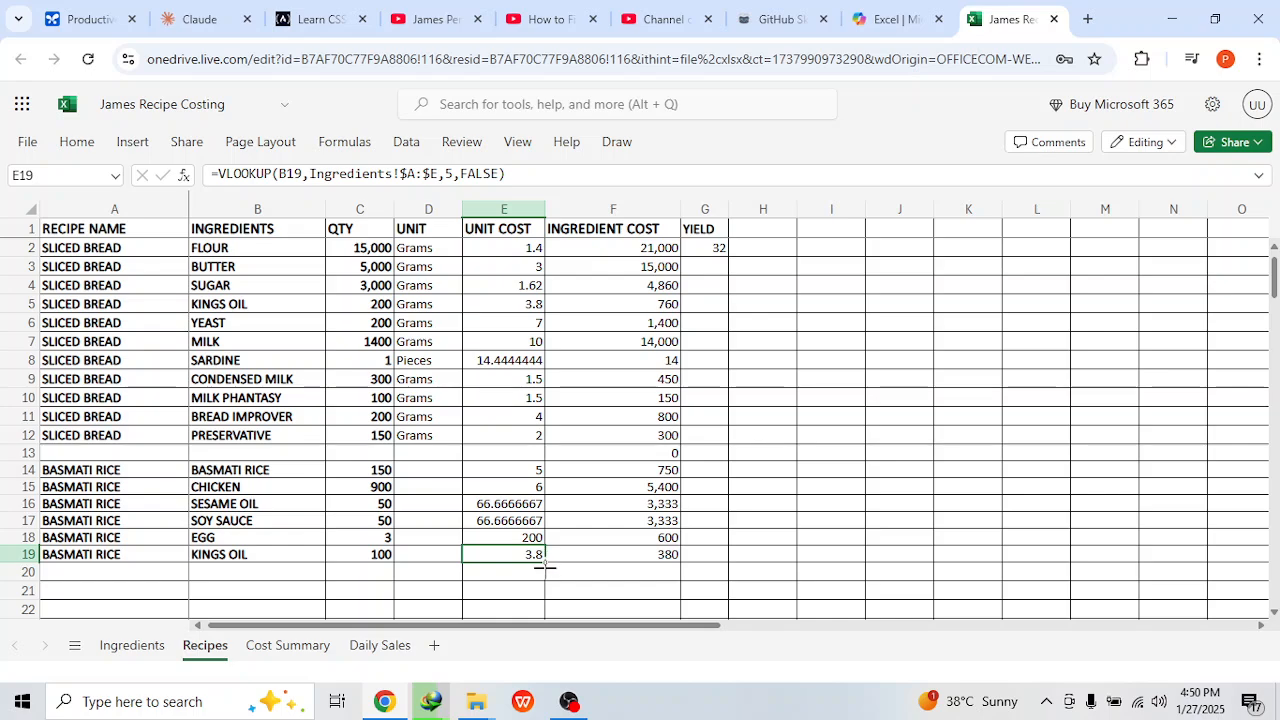
drag(546, 562, 545, 597)
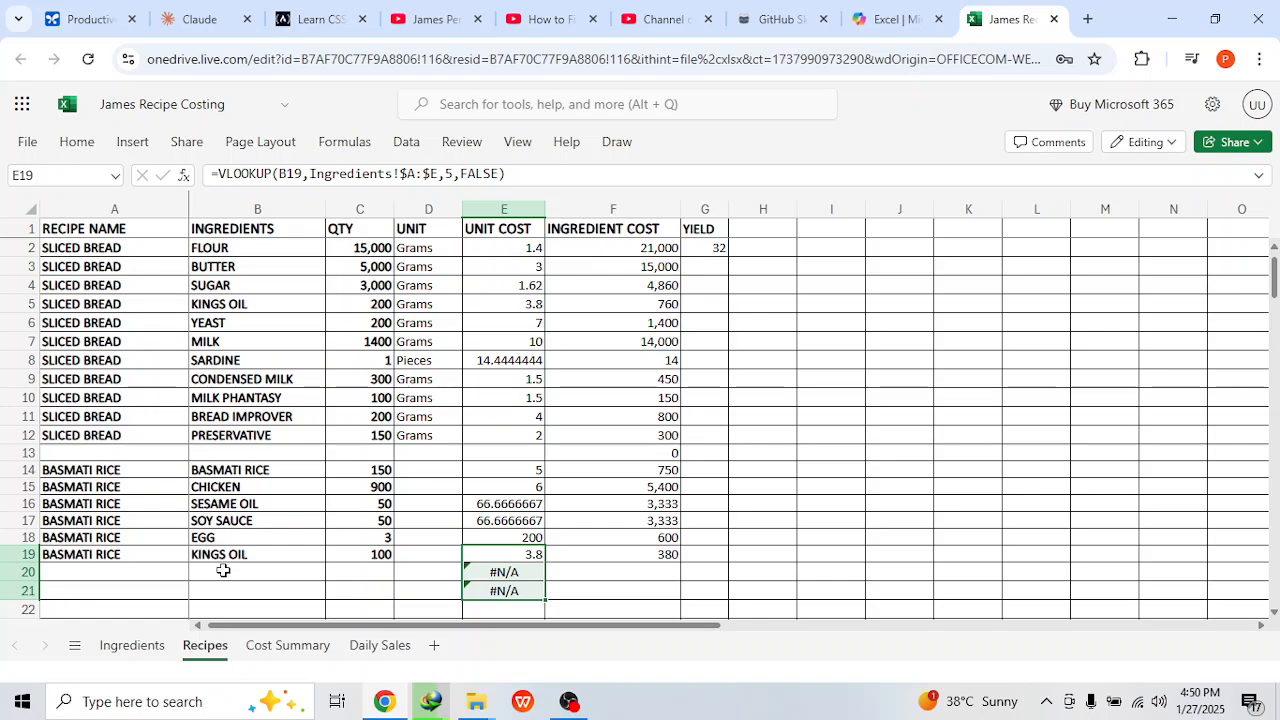
click(223, 570)
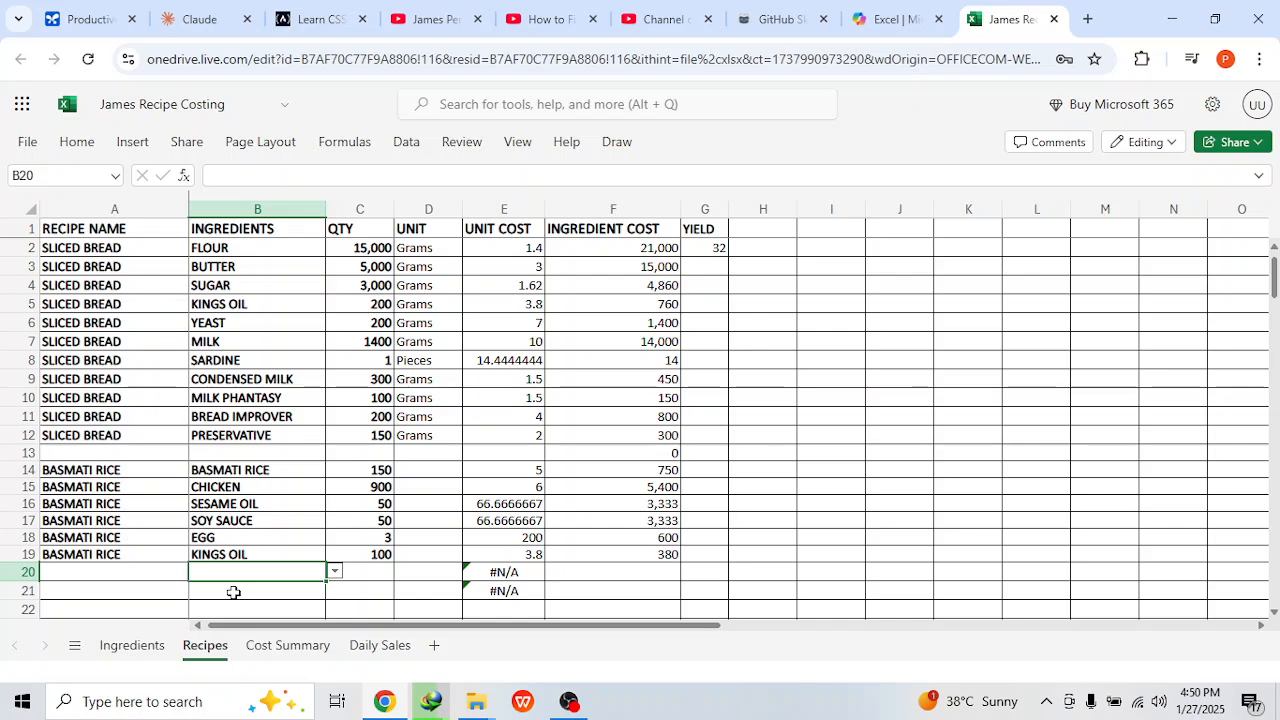
Step: Add SUGAR and SAUSAGE as ingredients in the two empty rows below kings oil
click(231, 591)
click(243, 560)
click(241, 572)
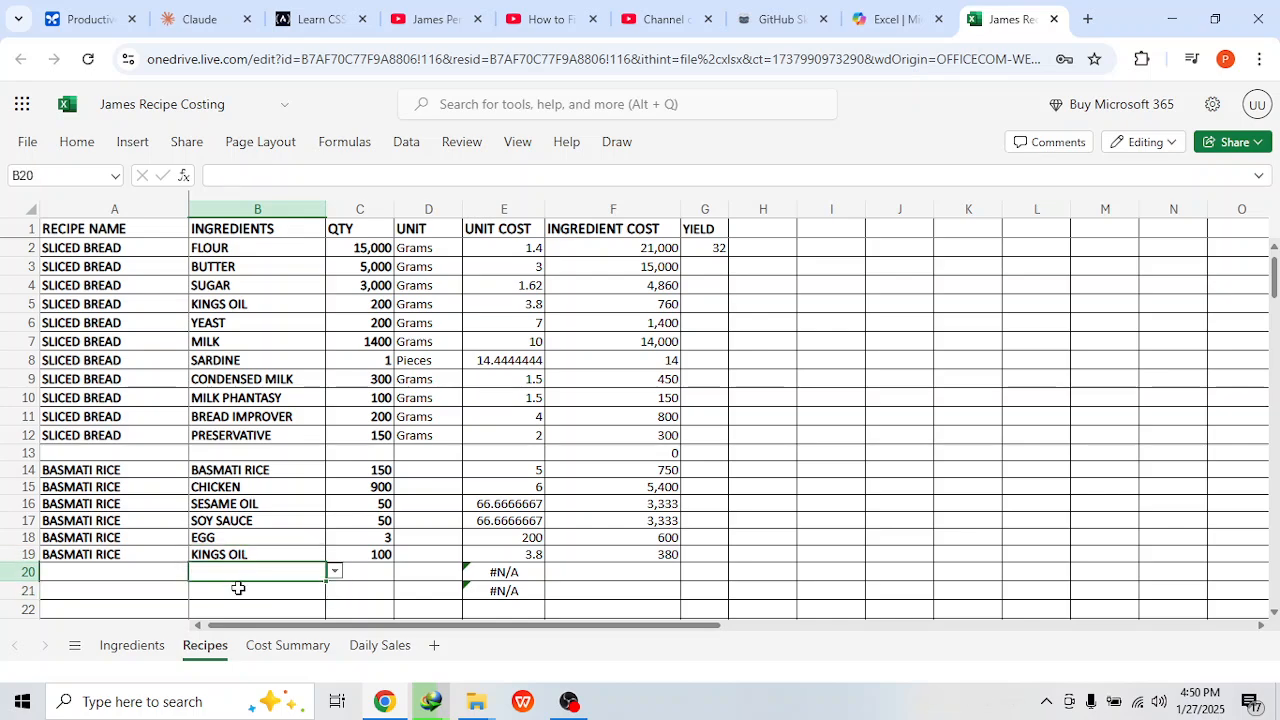
click(237, 589)
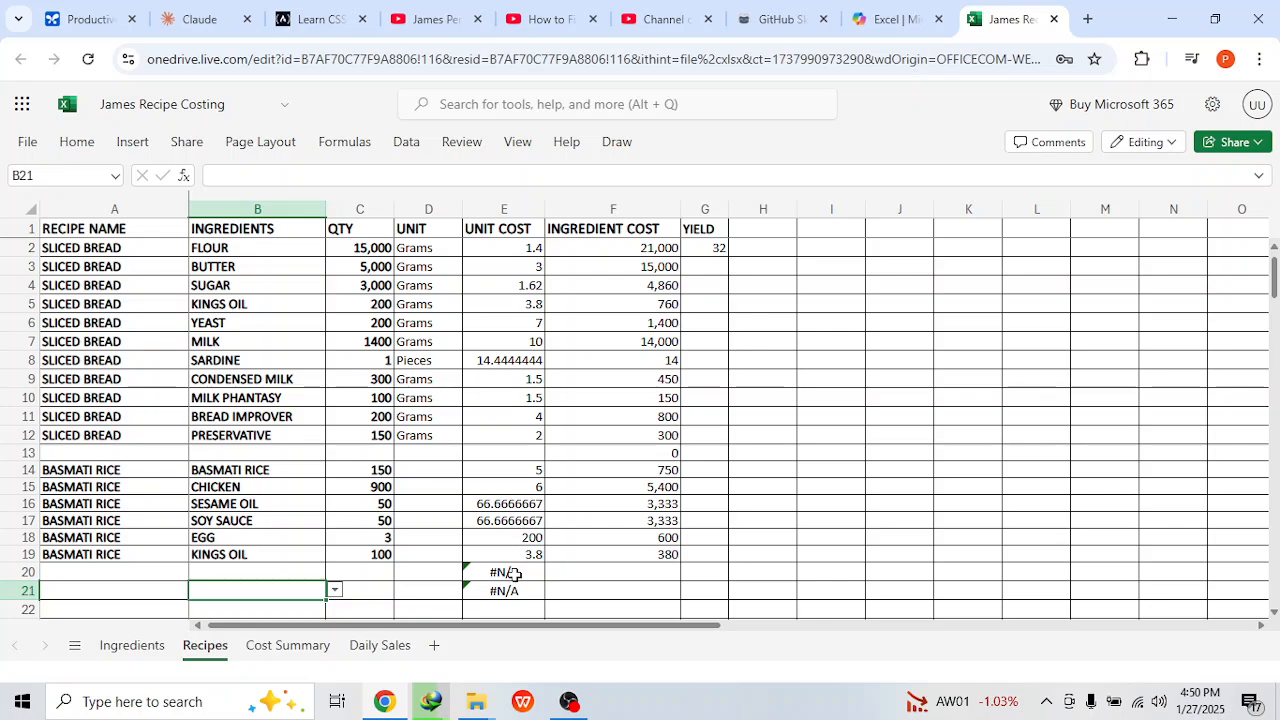
click(288, 578)
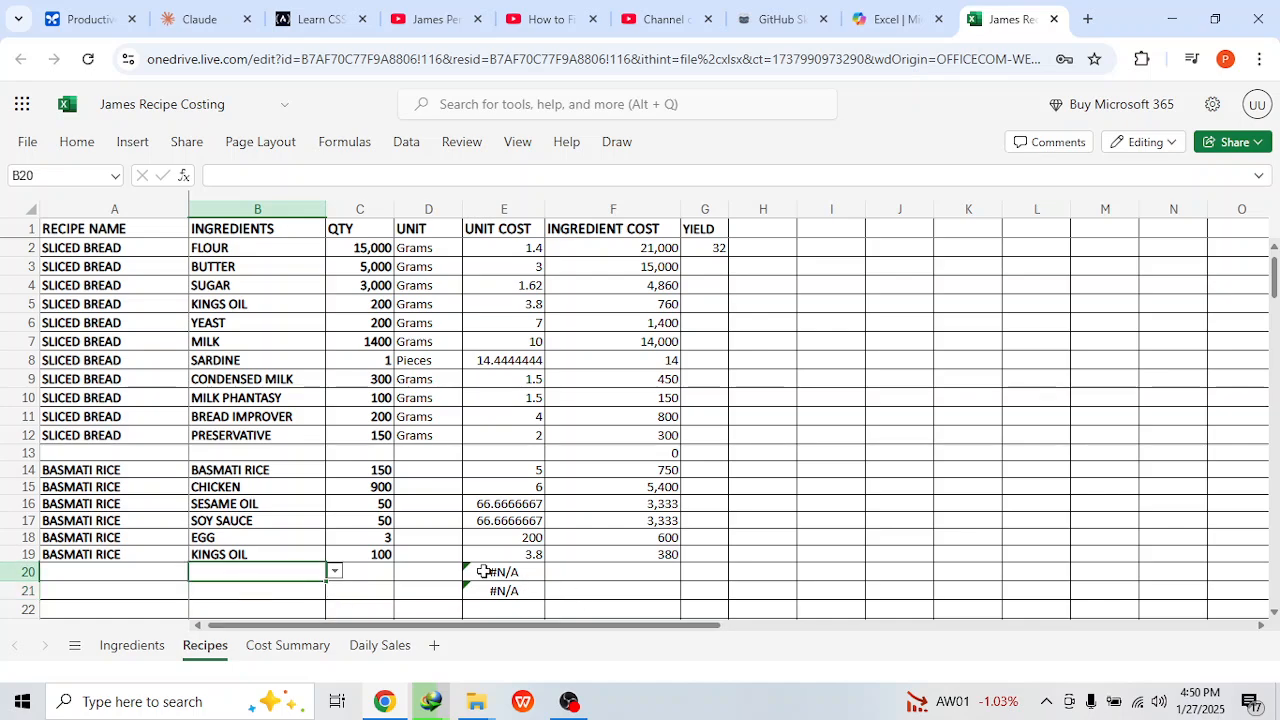
click(334, 574)
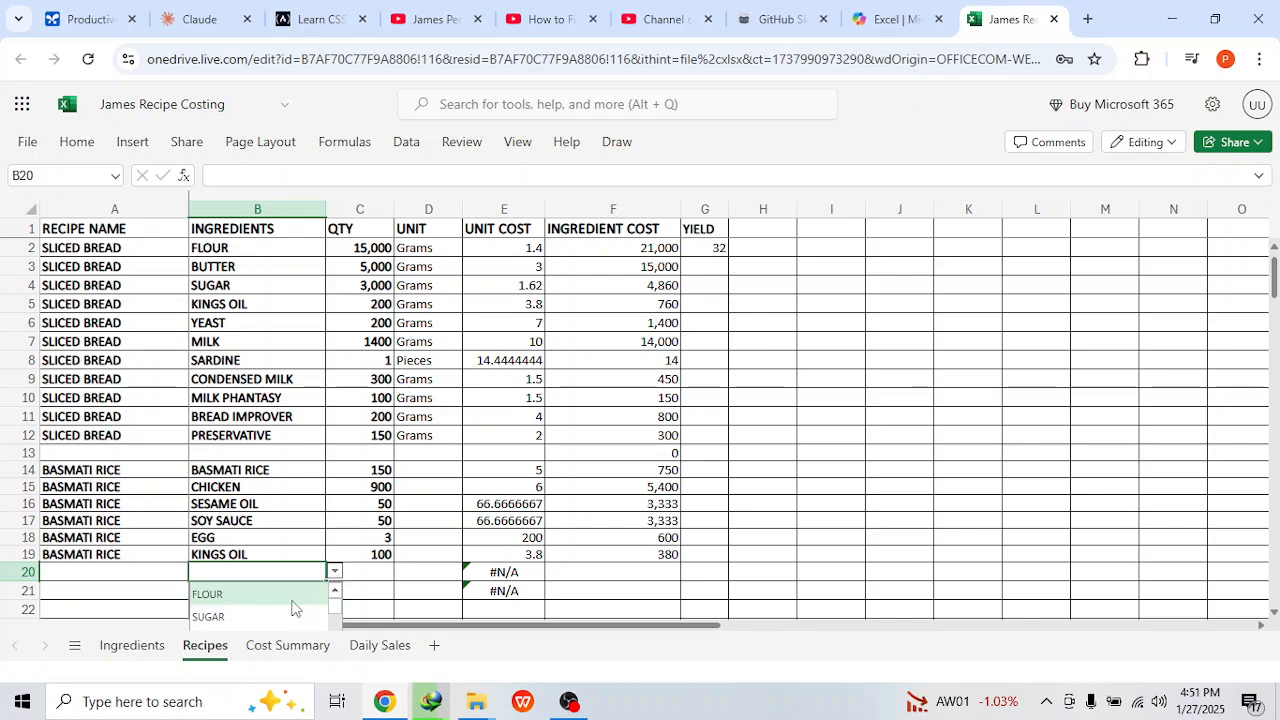
scroll(292, 606, down, 3)
scroll(292, 606, up, 3)
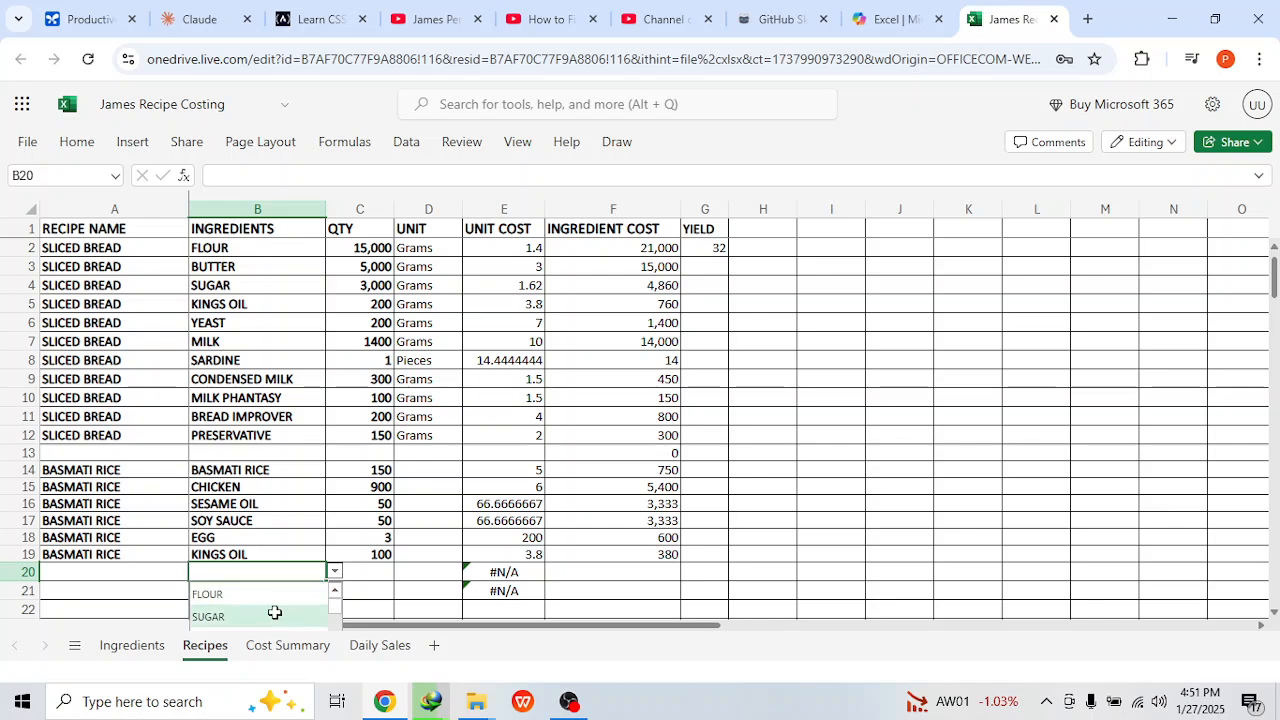
click(274, 615)
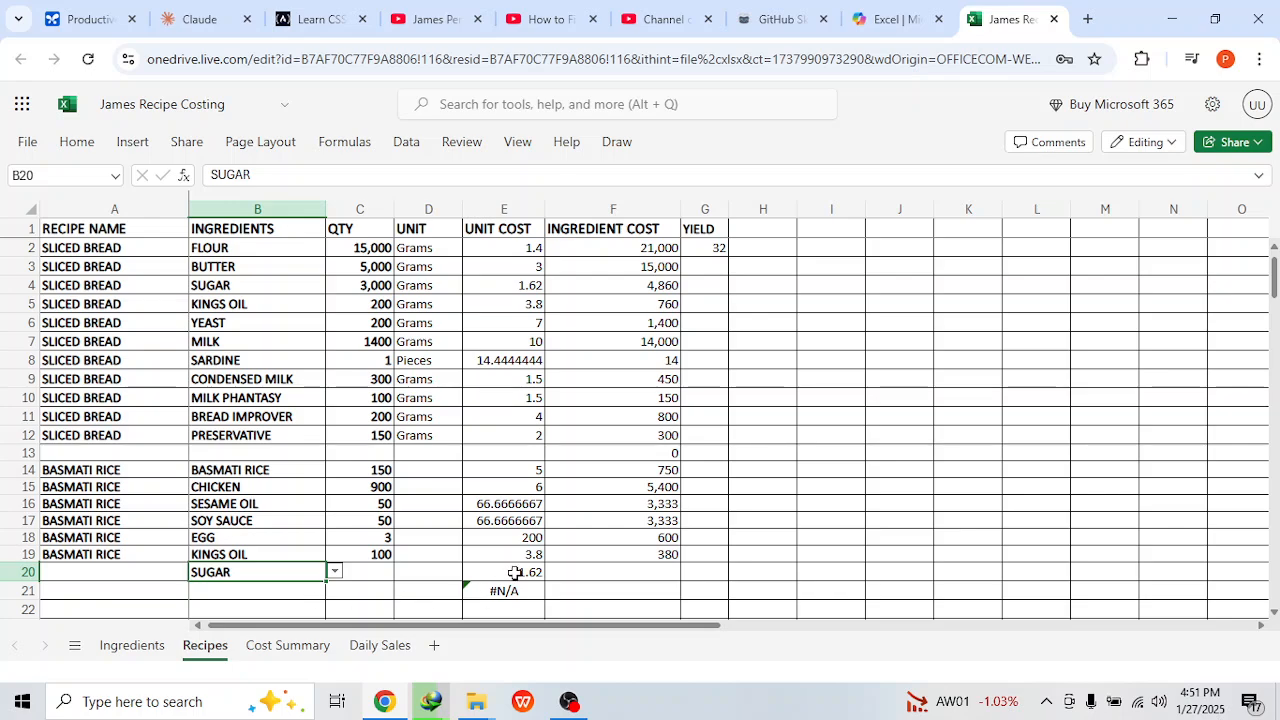
click(313, 590)
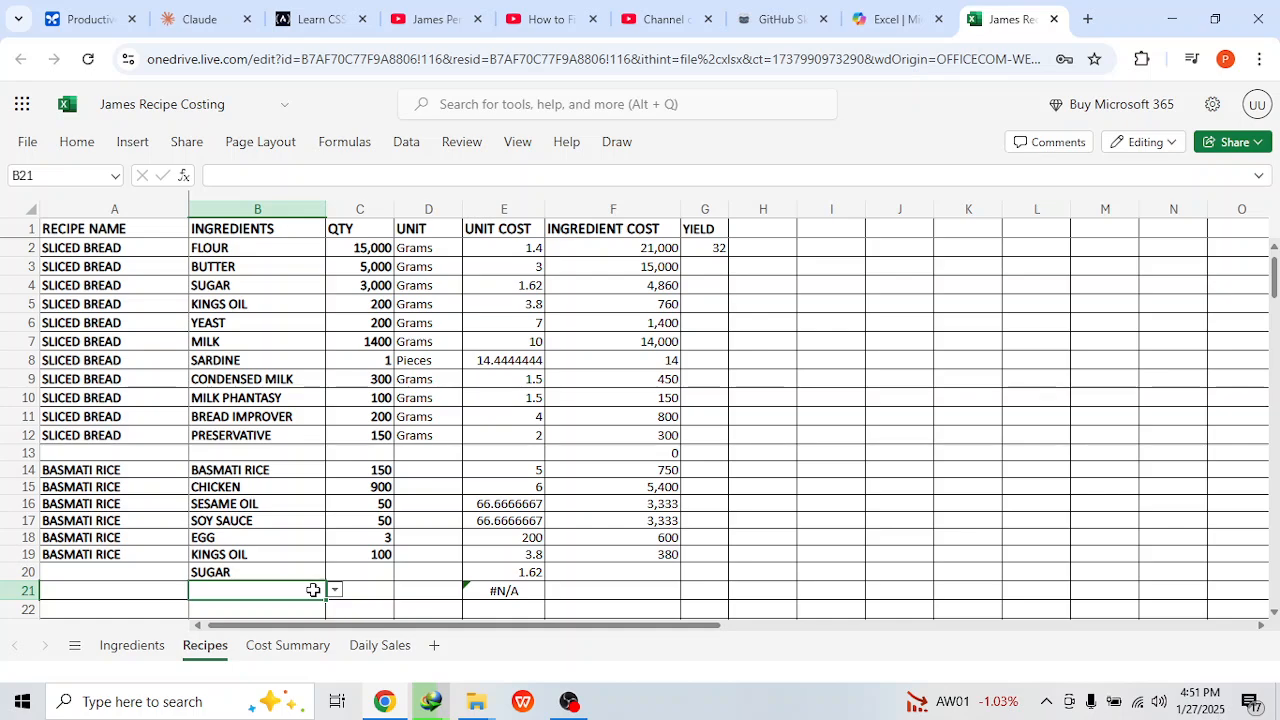
text(sau)
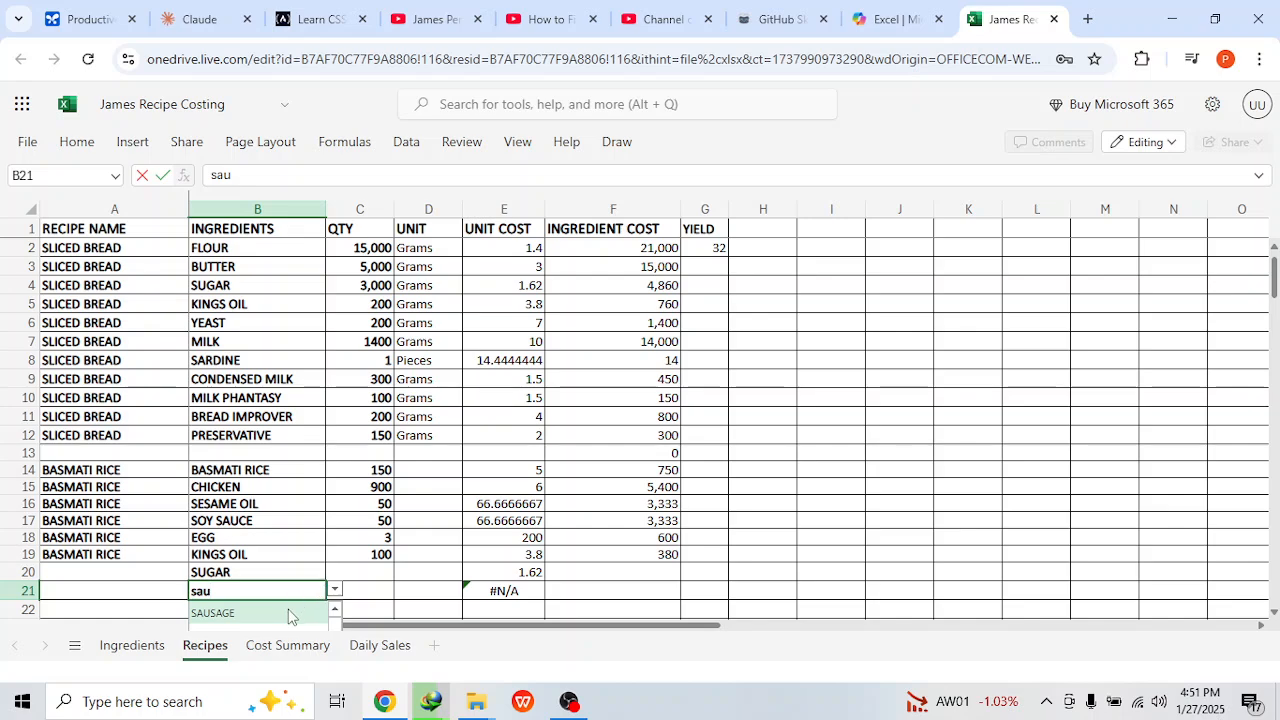
click(285, 611)
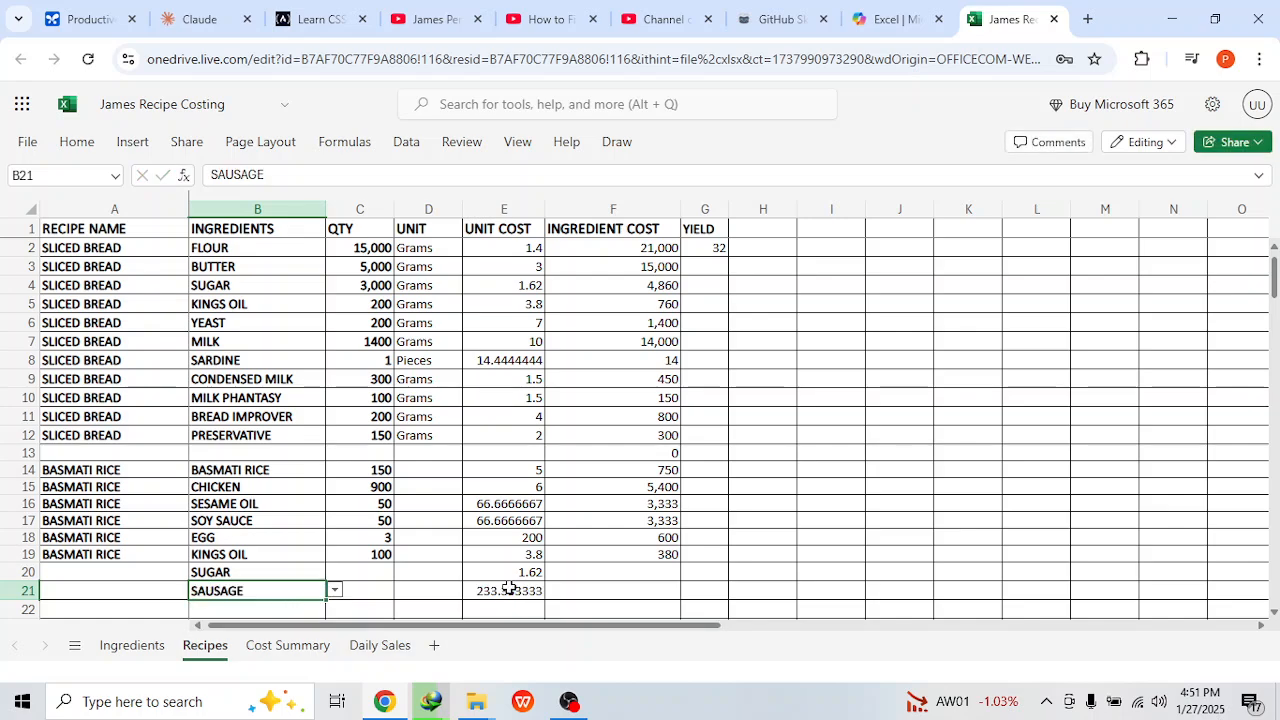
Step: Enter quantities 50 for sugar and 2 for sausage, and extend the ingredient cost formula into both rows
click(381, 567)
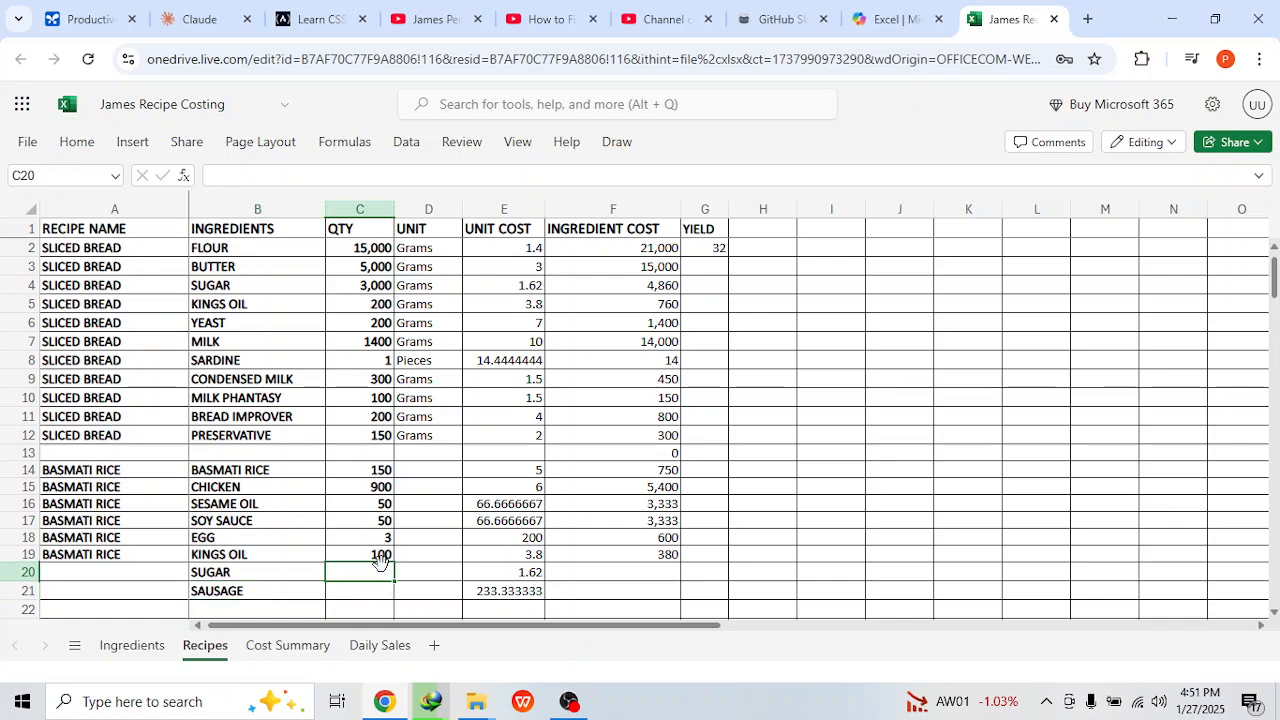
text(50)
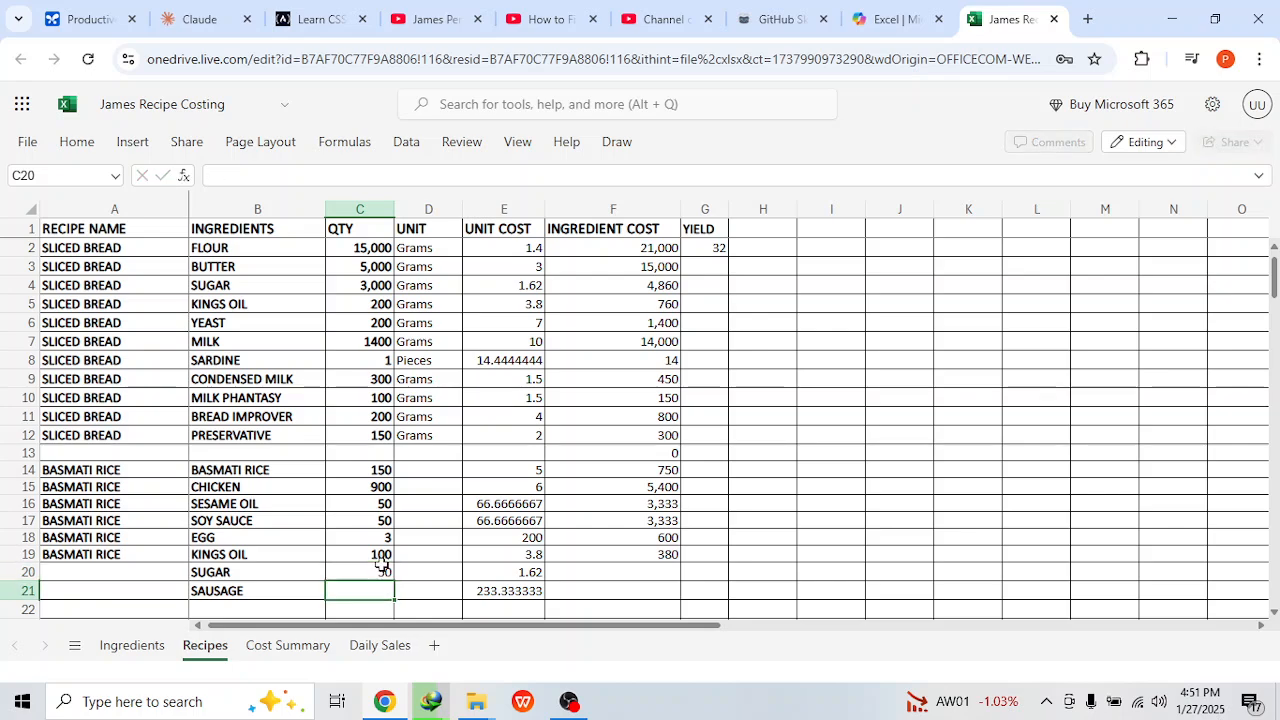
key(Return)
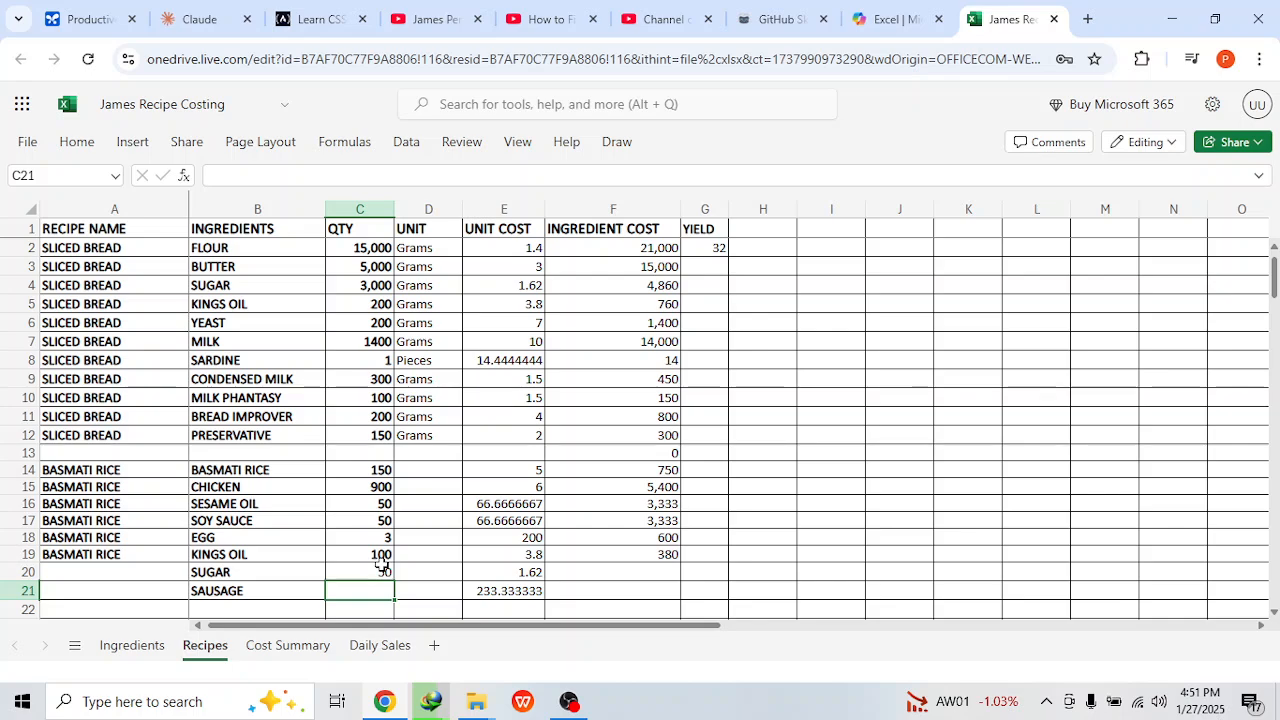
text(2)
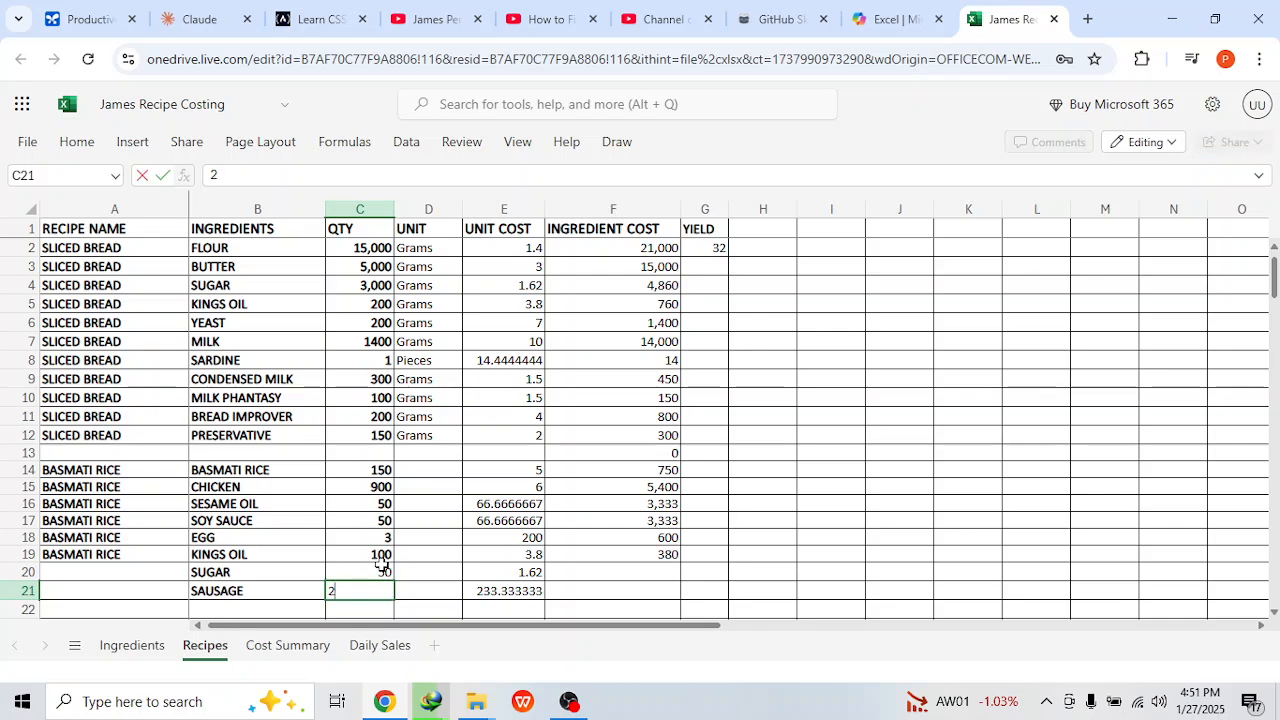
key(Return)
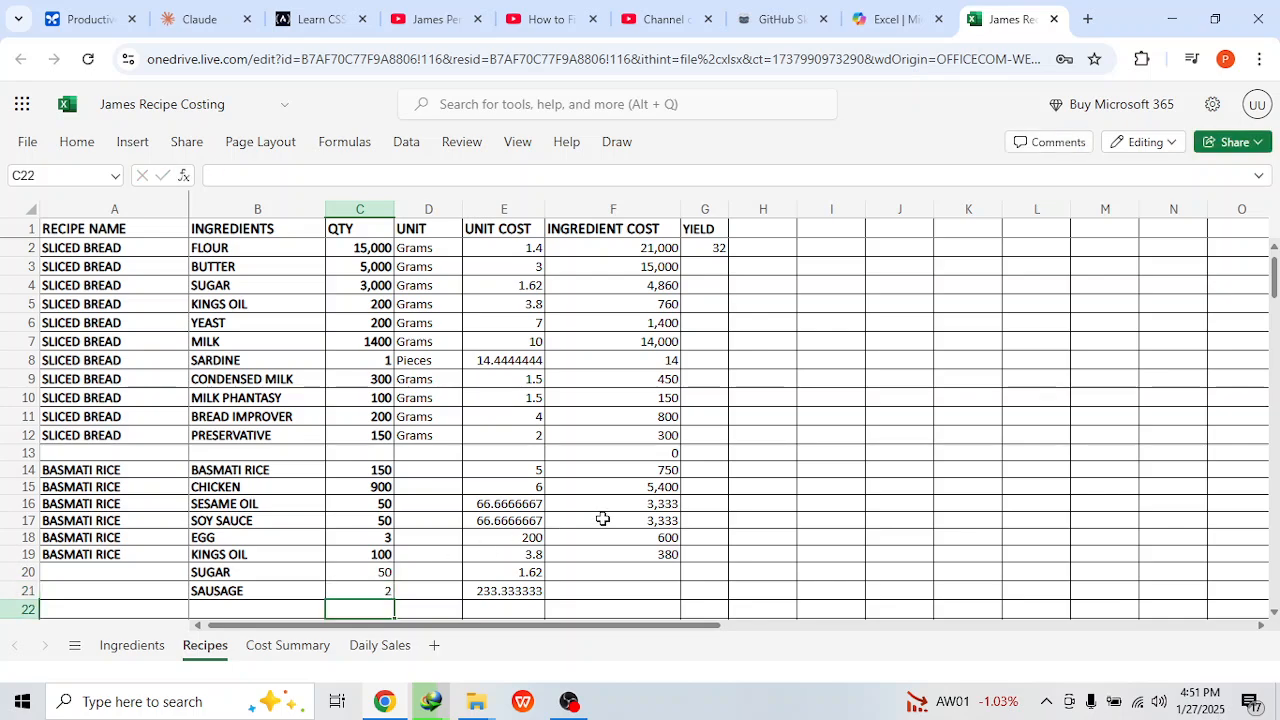
click(652, 557)
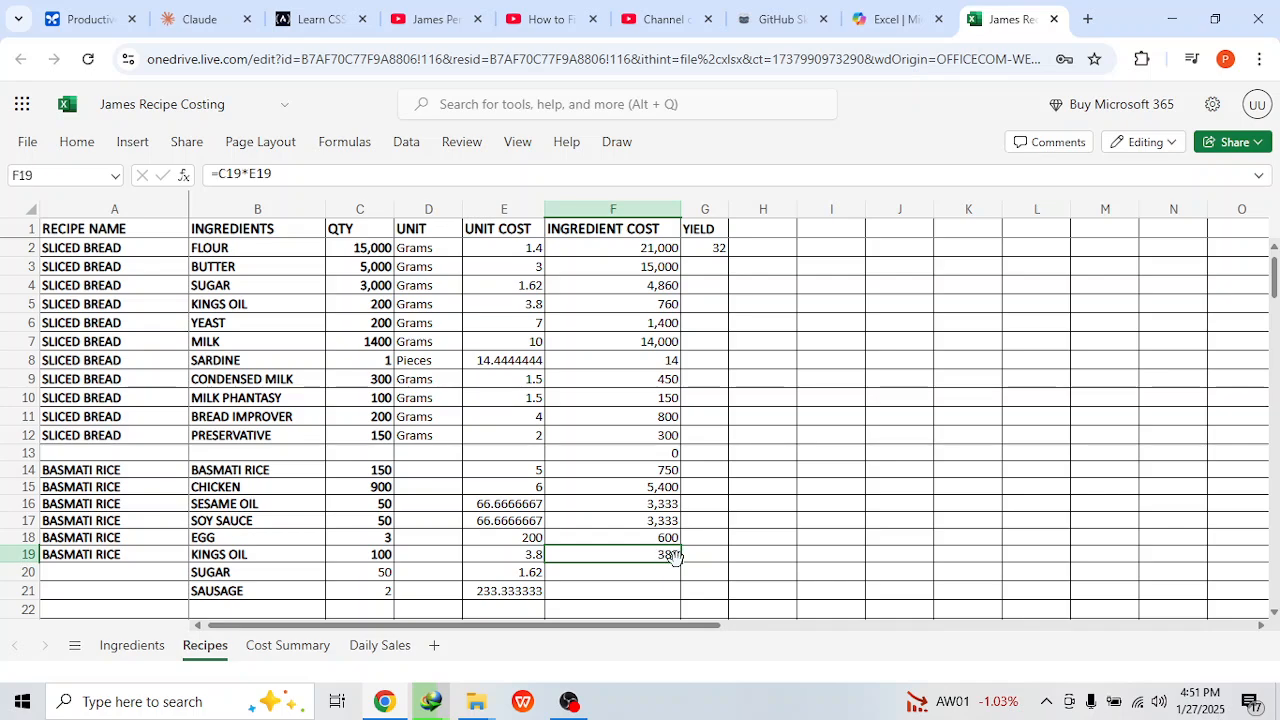
drag(679, 561, 677, 590)
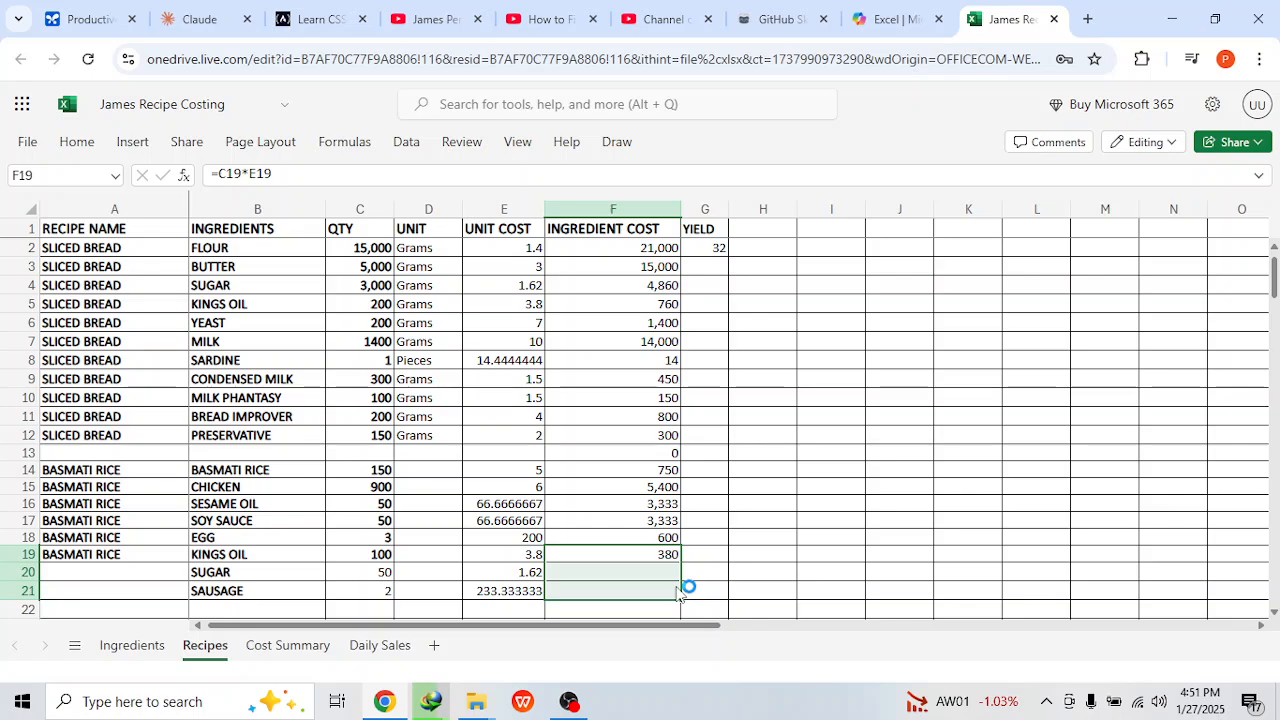
Step: Enter a yield of 5 for the basmati rice recipe
click(708, 533)
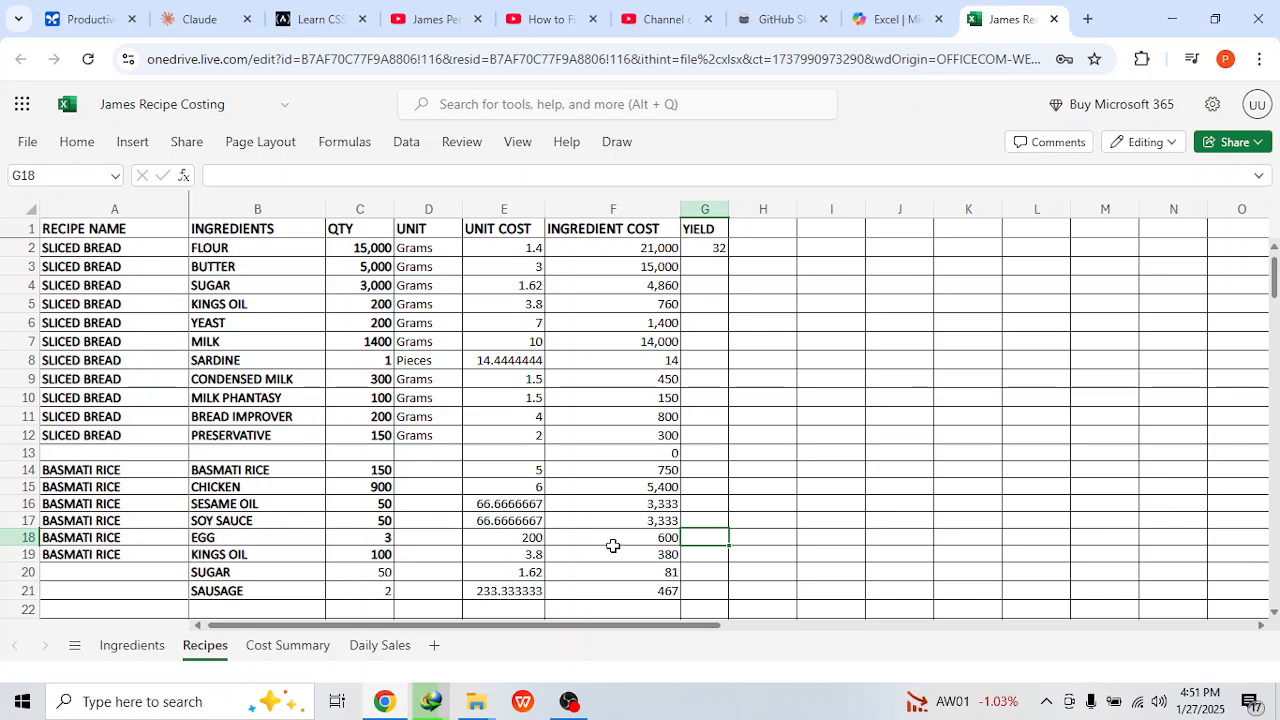
click(704, 468)
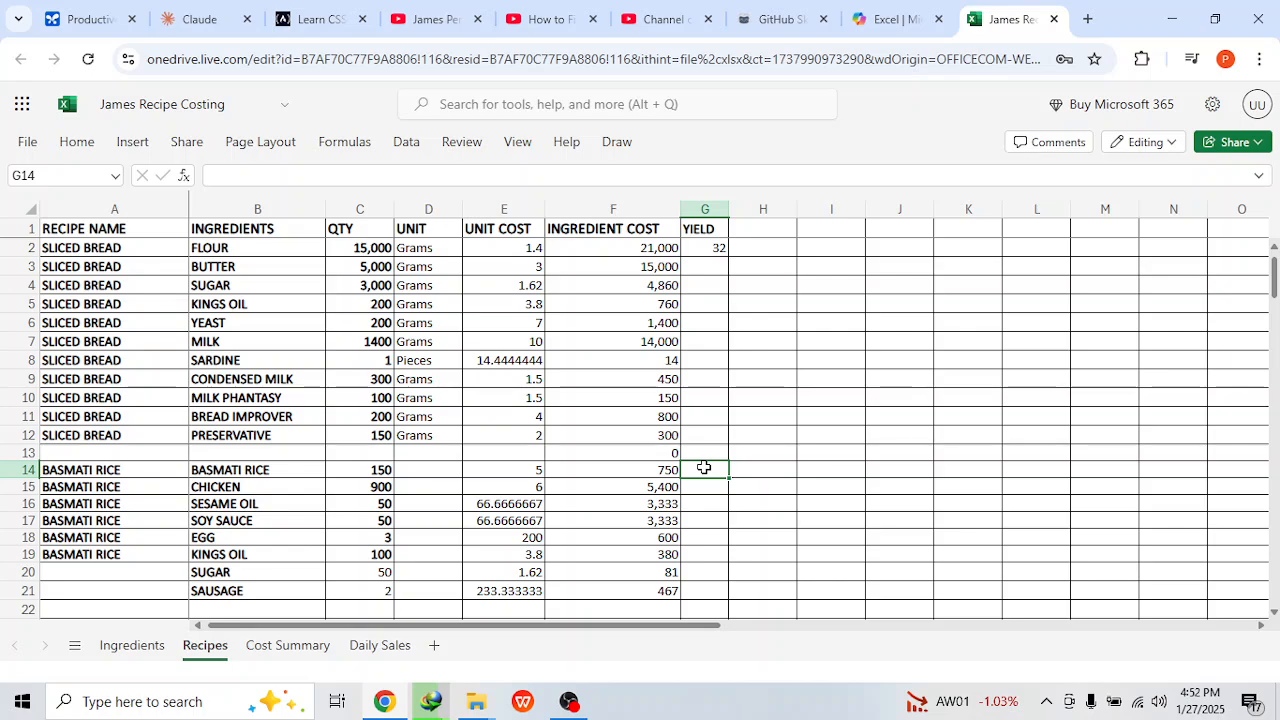
text(5)
key(Return)
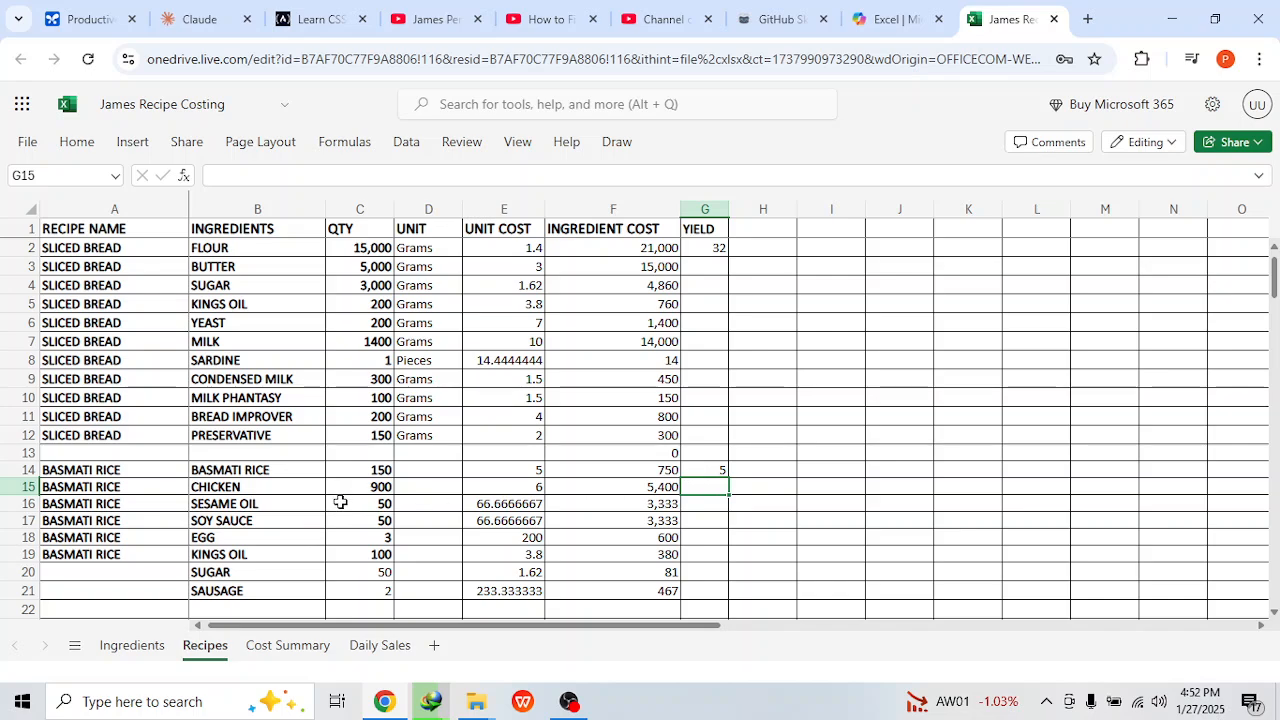
Step: Fill the recipe name BASMATI RICE down into the sugar and sausage rows
click(159, 551)
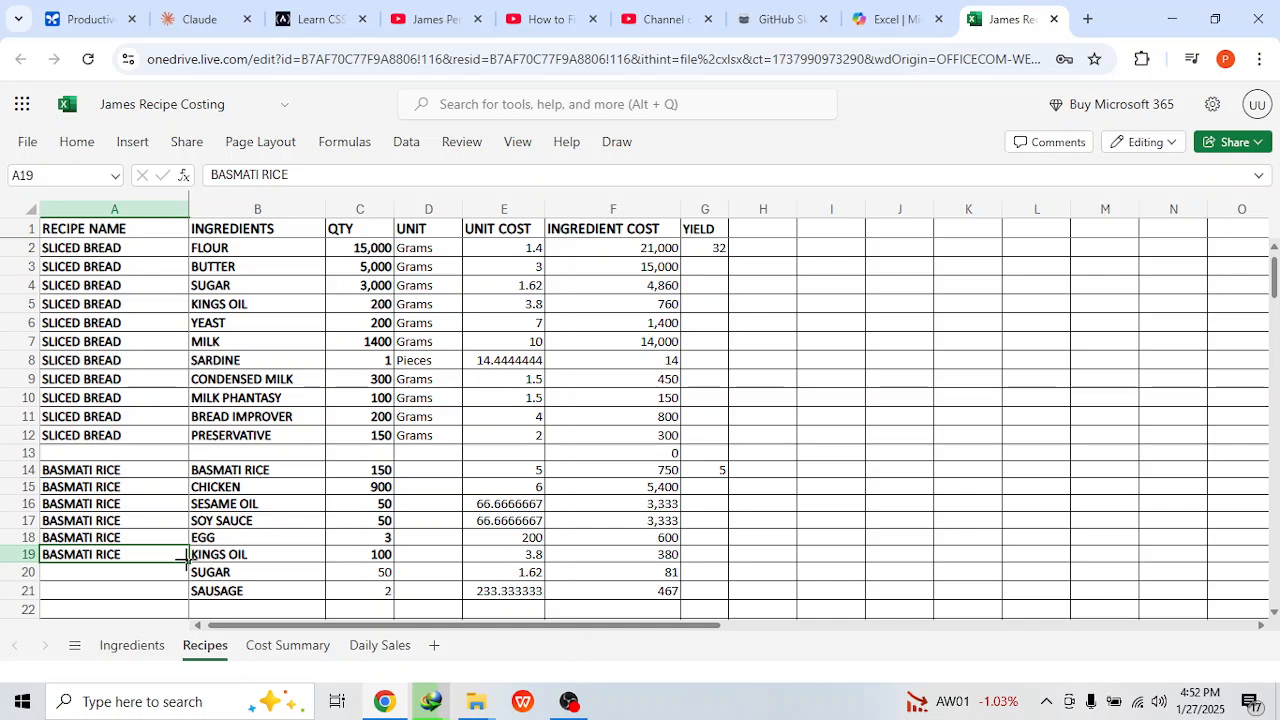
drag(186, 560, 184, 589)
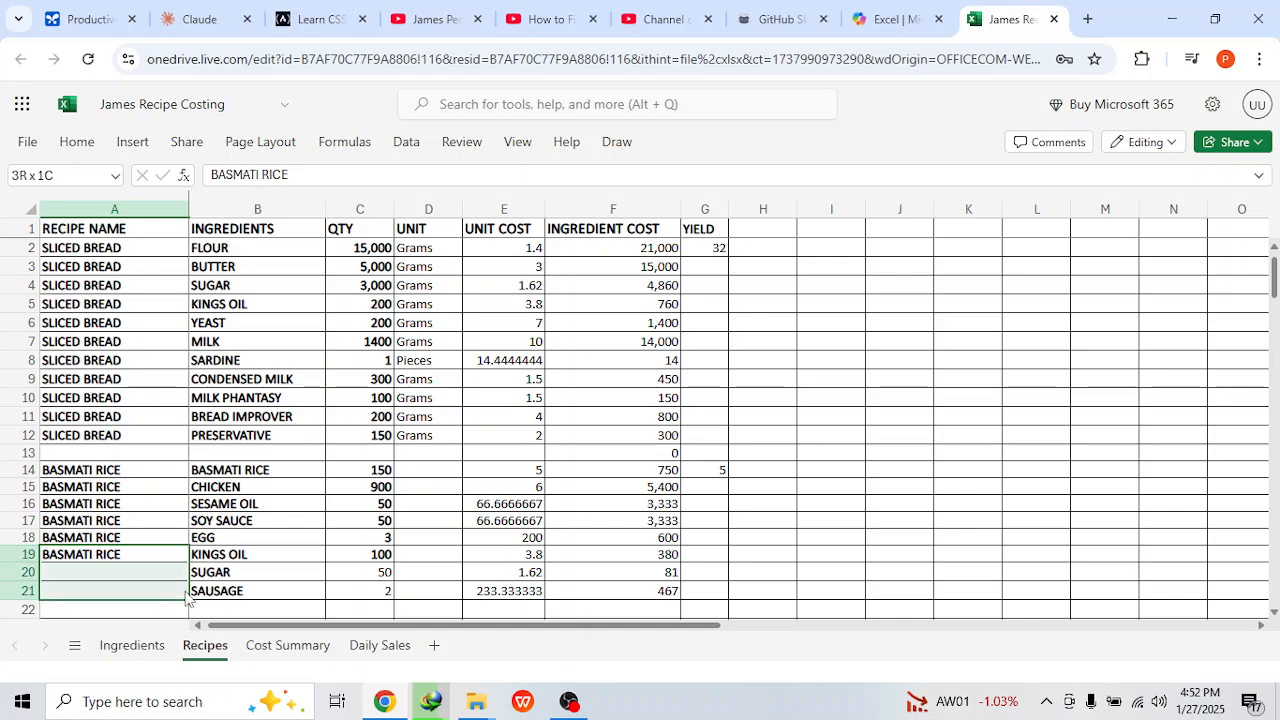
click(262, 588)
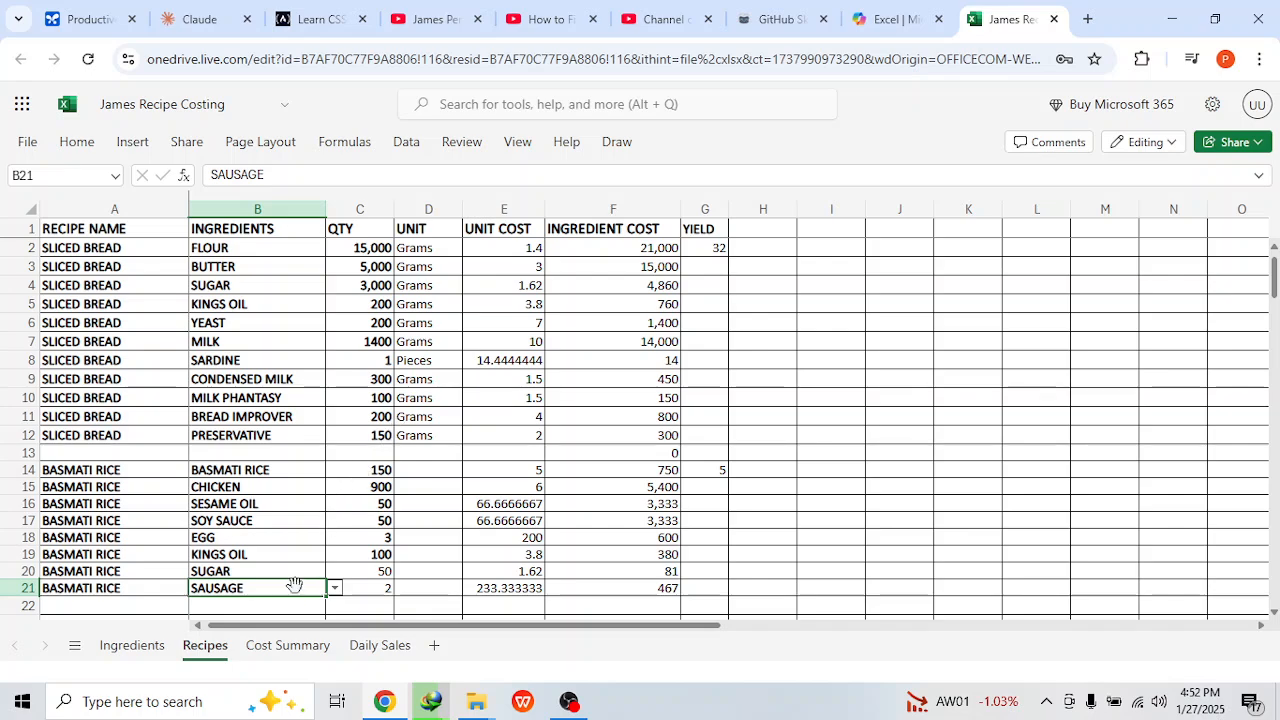
Step: On the cost summary sheet, choose BASMATI RICE as the second recipe name
click(278, 645)
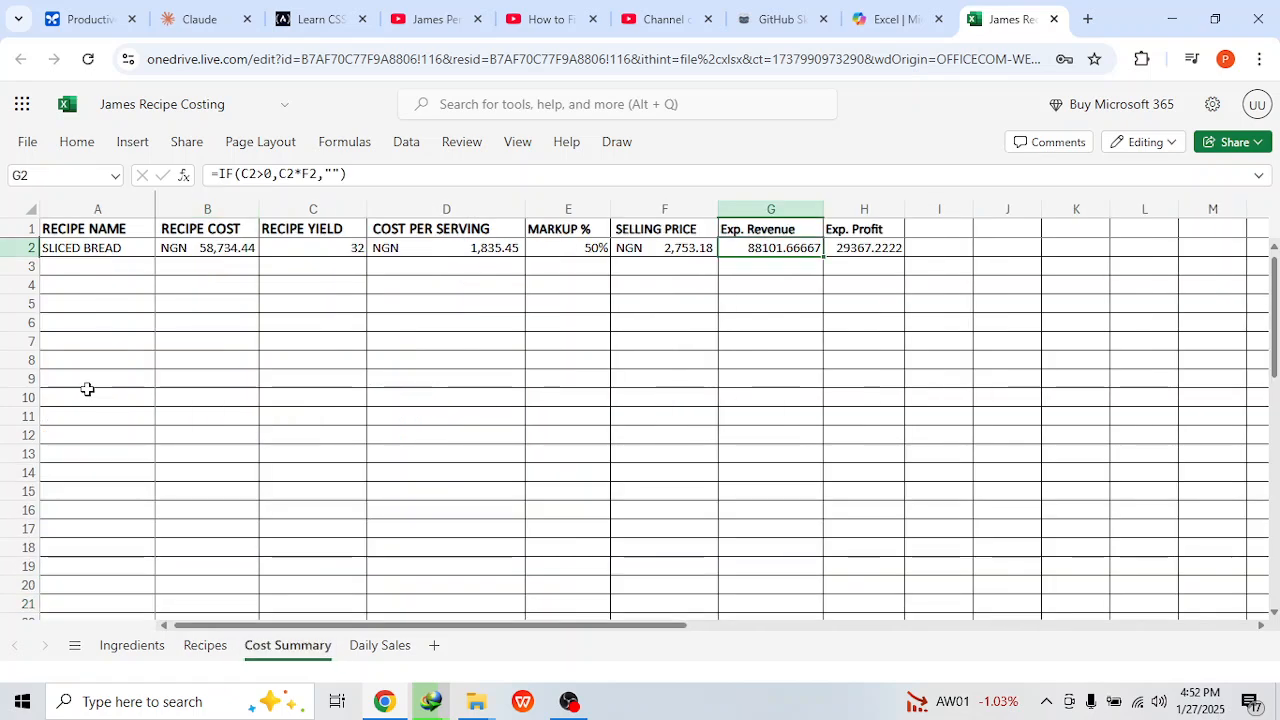
click(120, 269)
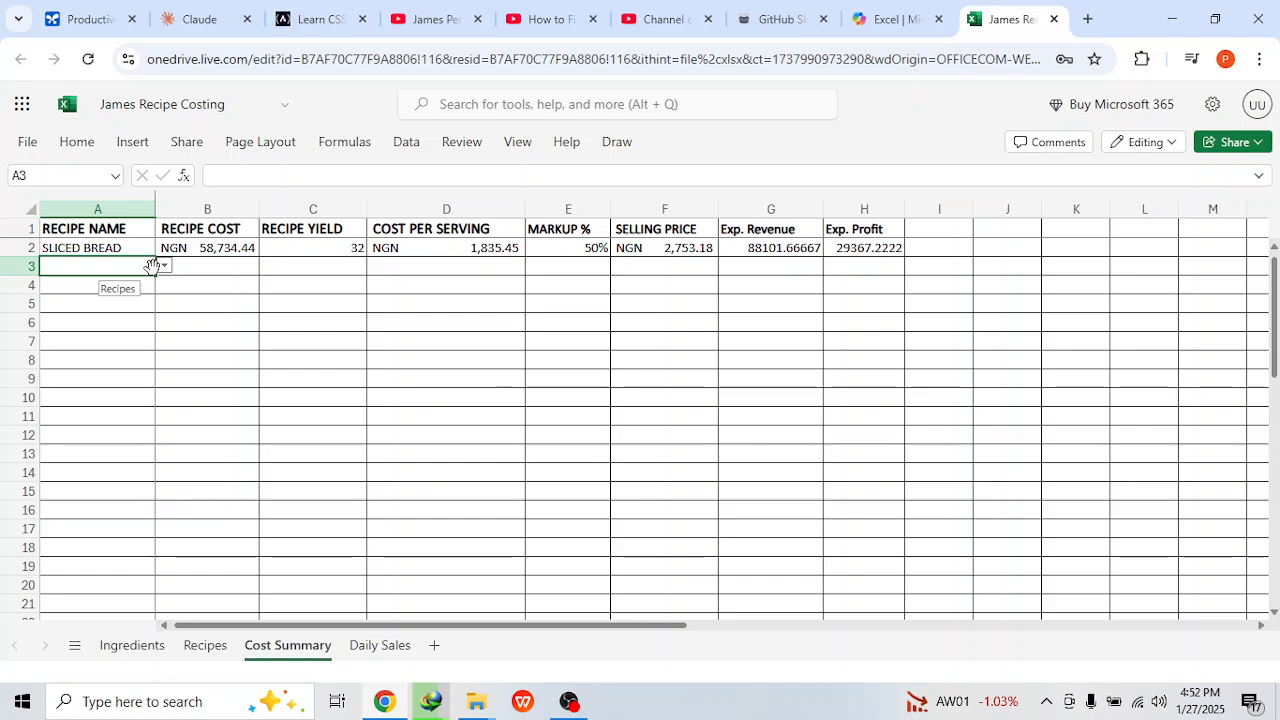
click(164, 265)
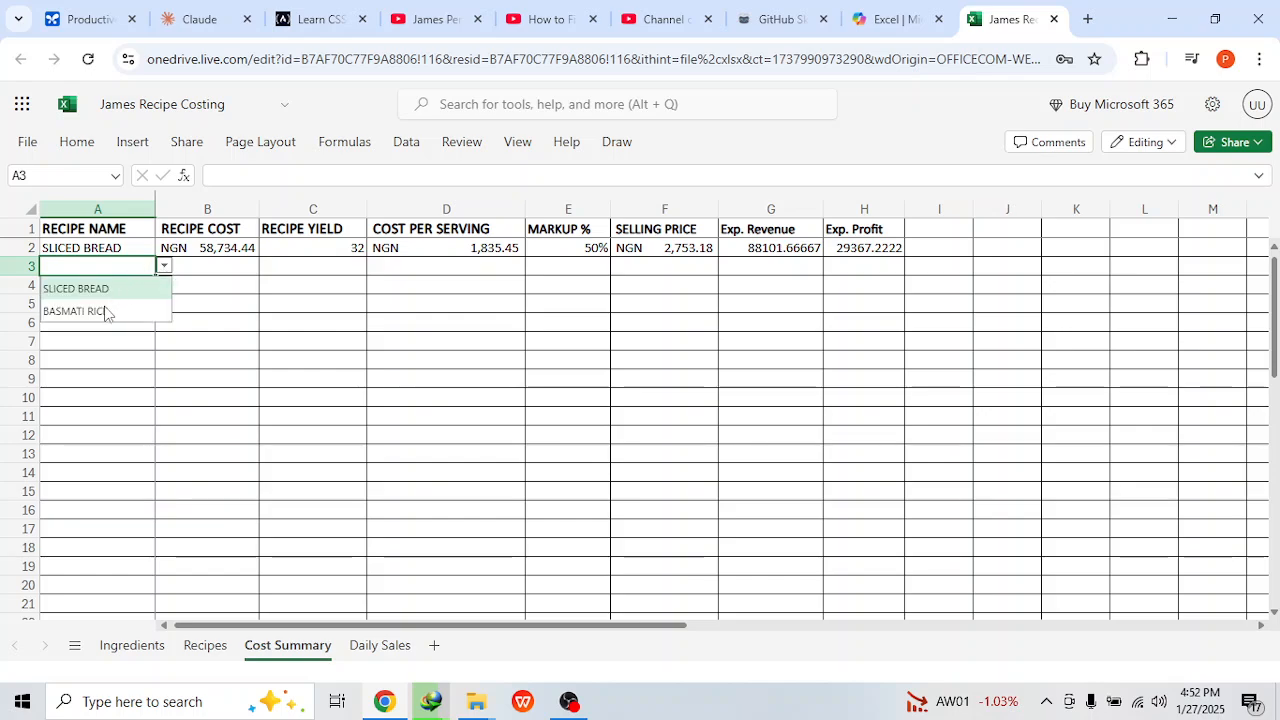
click(107, 313)
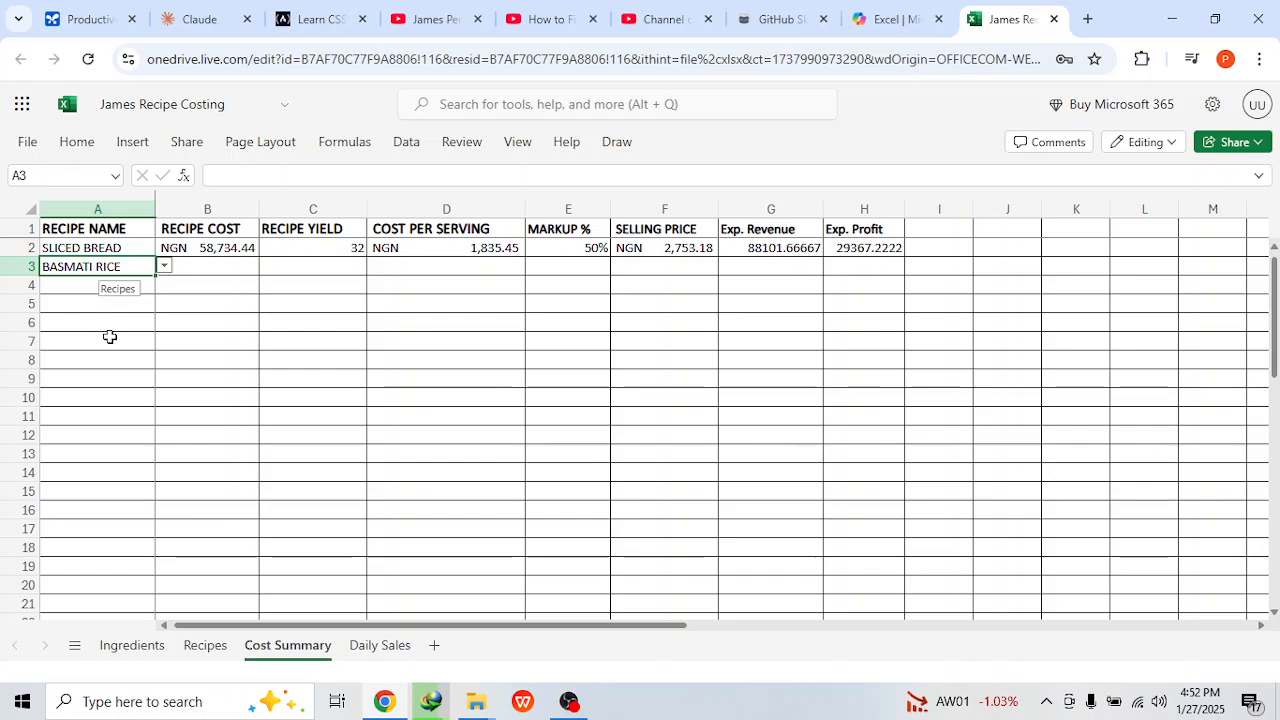
key(Return)
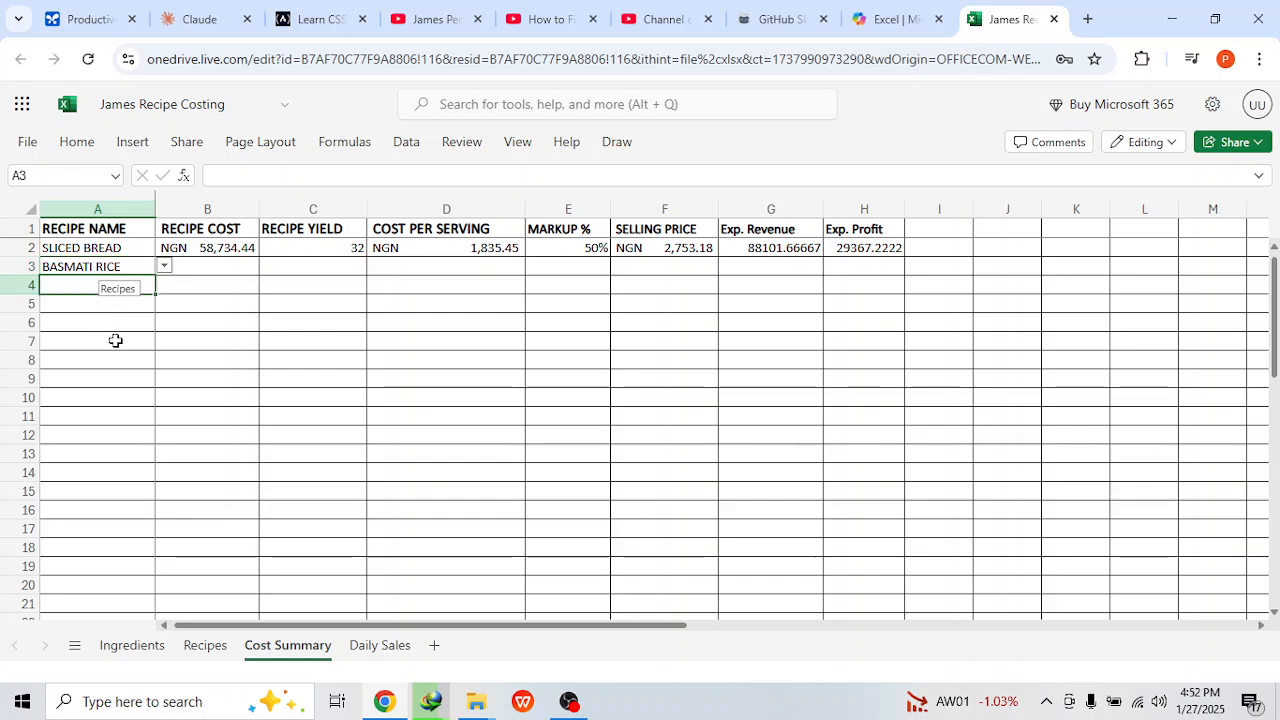
Step: Extend the recipe cost and recipe yield formulas down through row 8
click(213, 246)
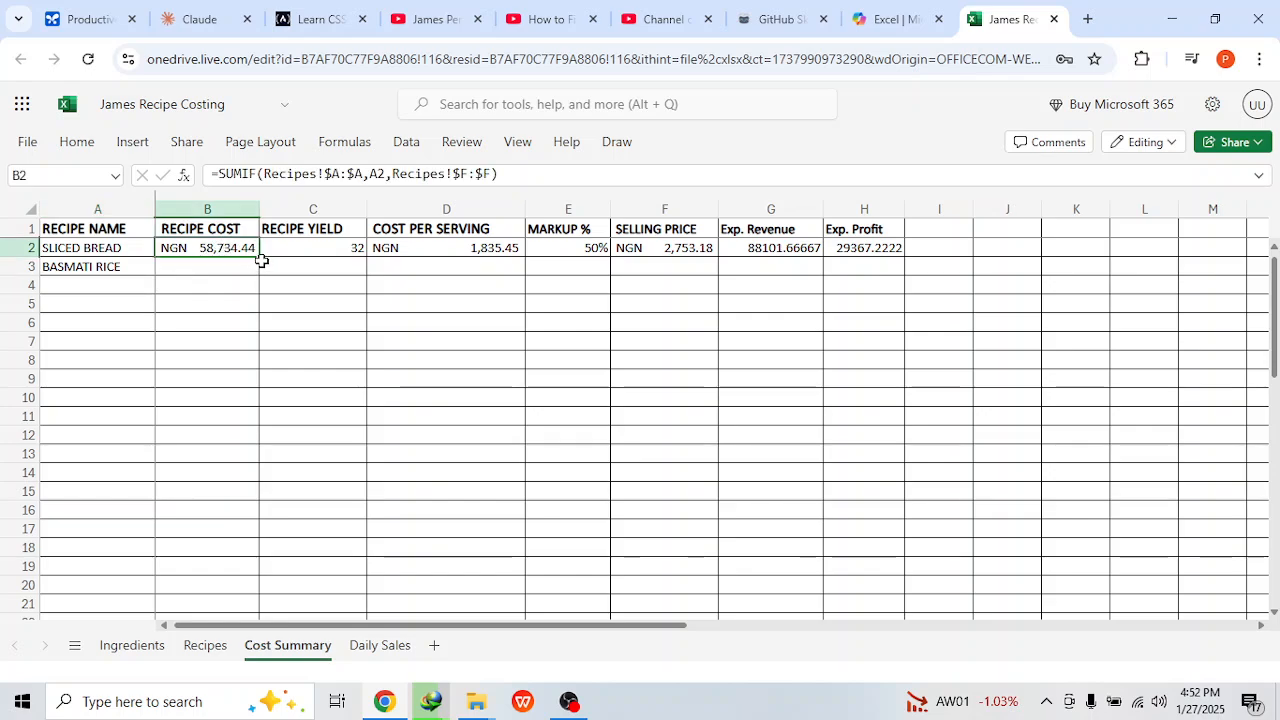
drag(259, 257, 246, 366)
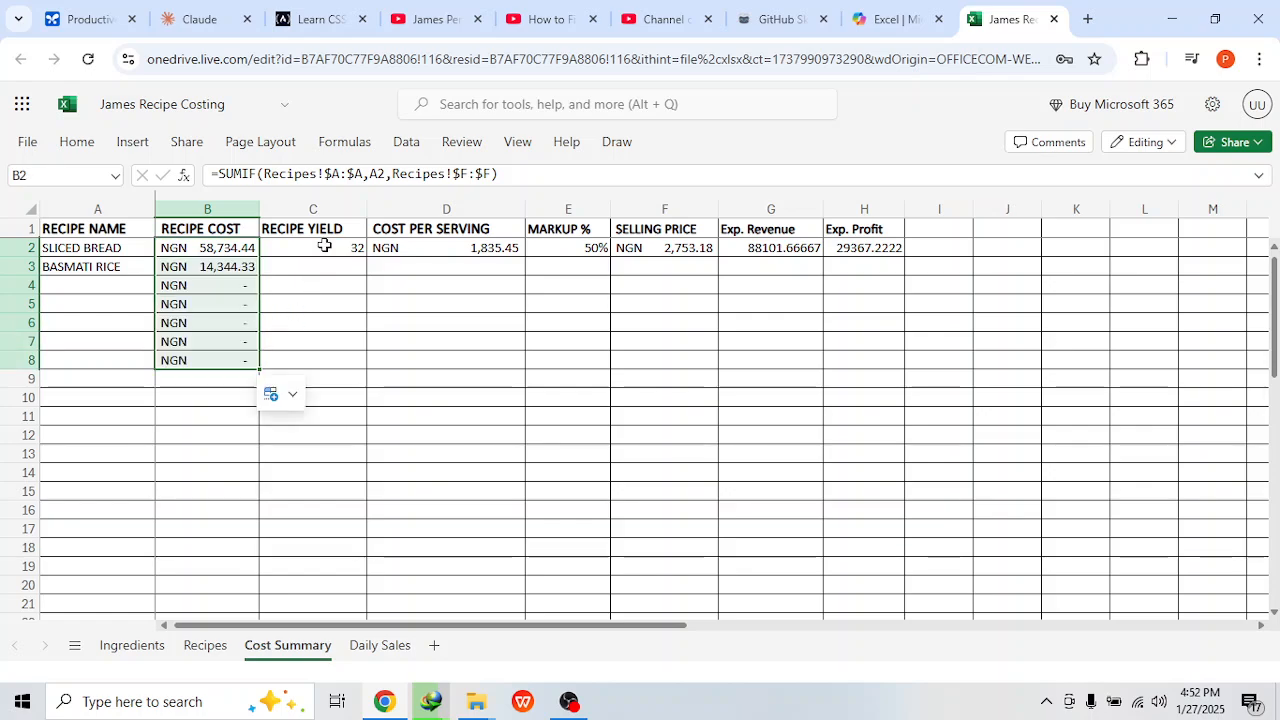
click(324, 245)
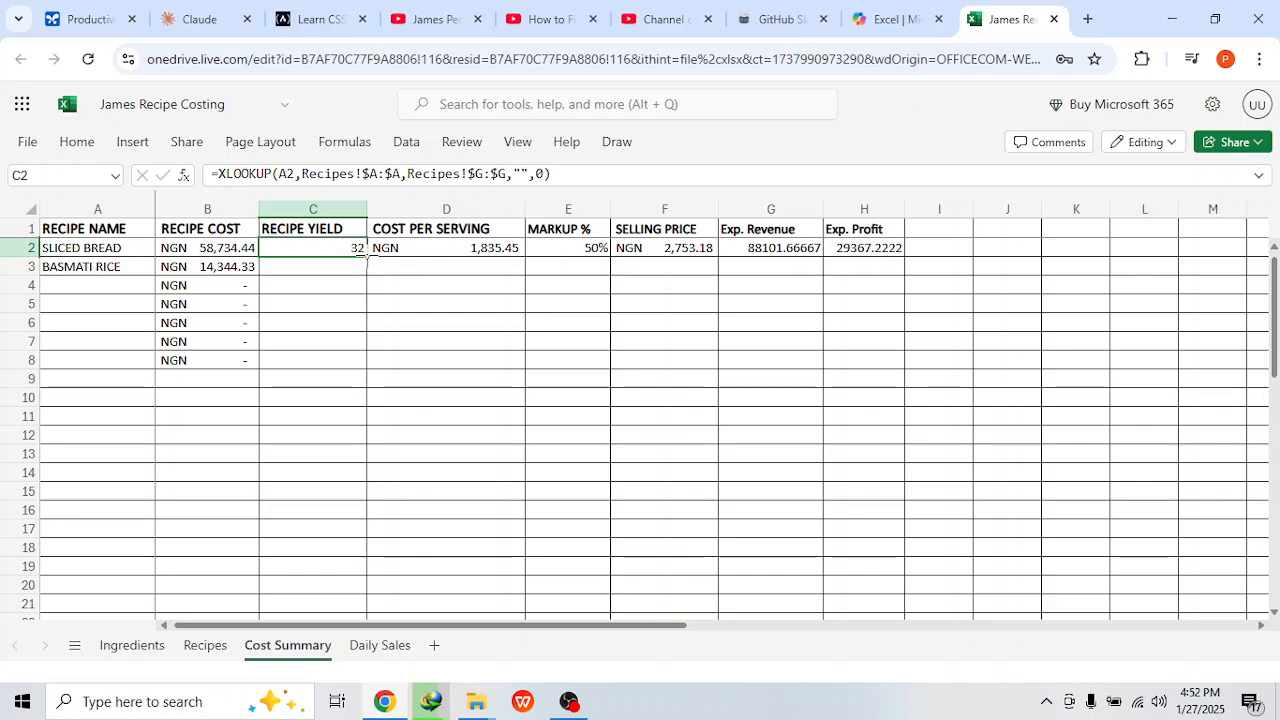
drag(367, 256, 375, 345)
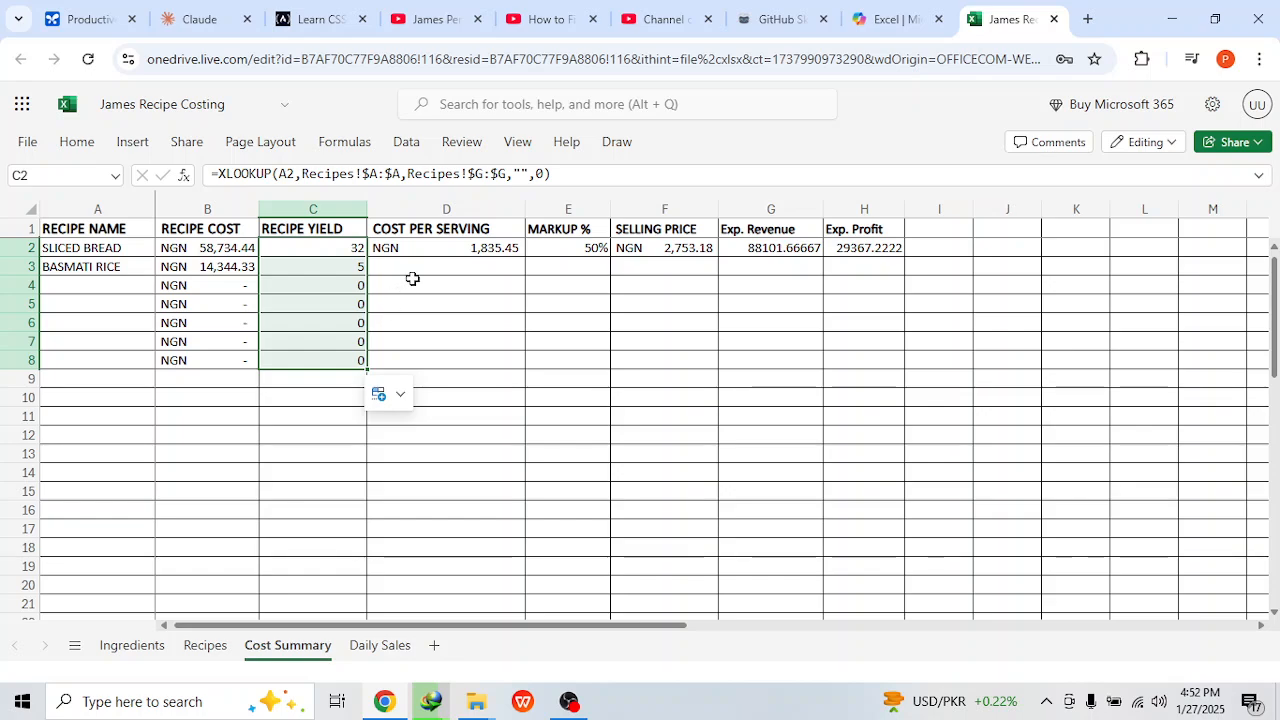
Step: Extend the cost per serving formula through row 8 and the 50% markup through row 7
click(456, 255)
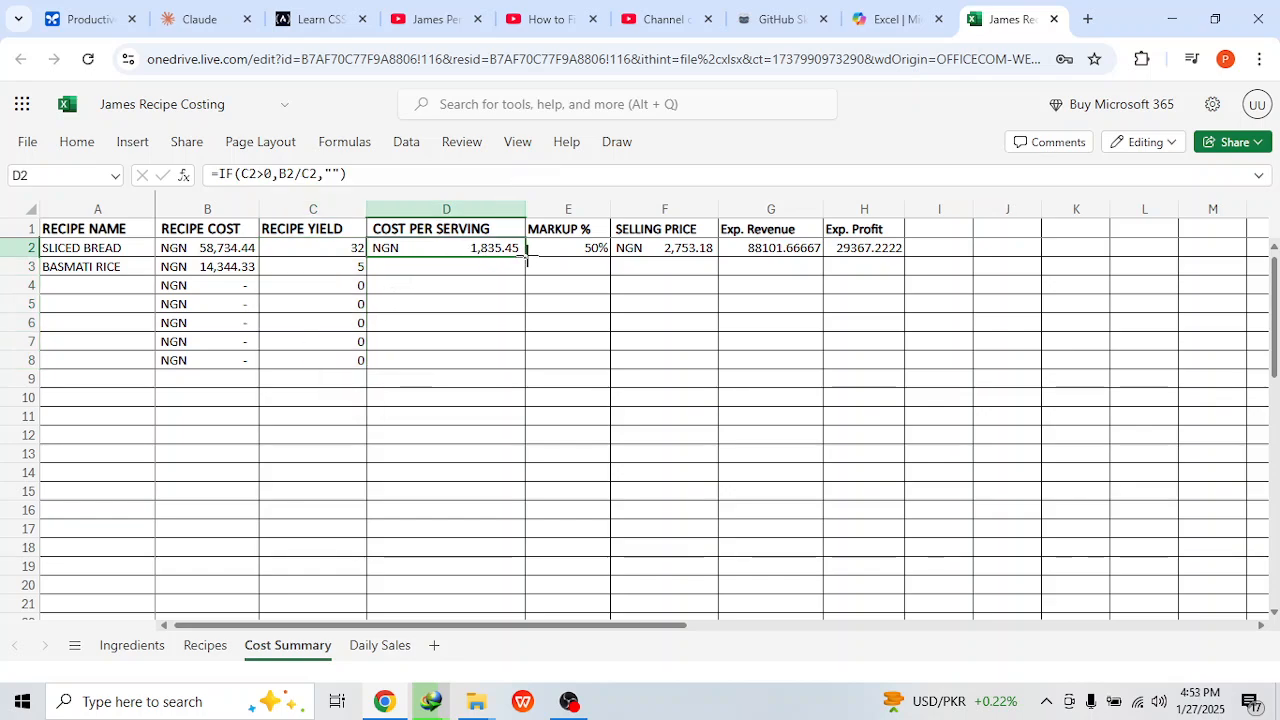
drag(527, 258, 514, 357)
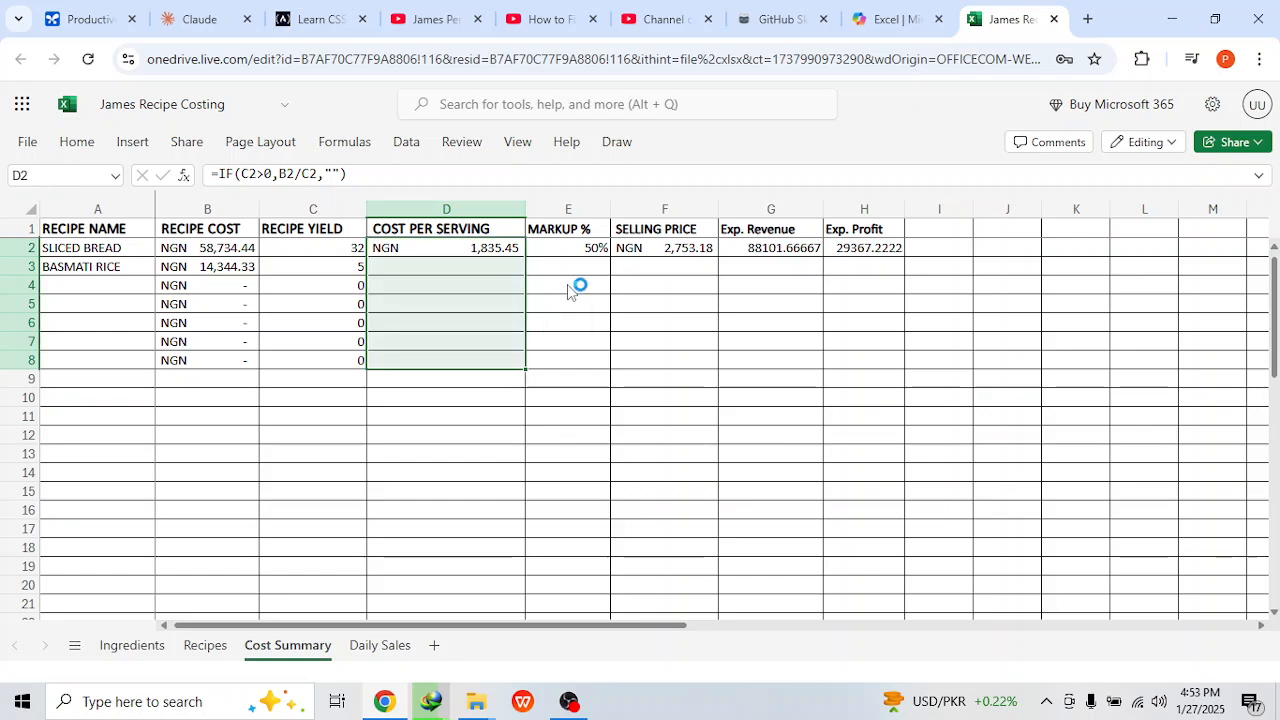
click(582, 242)
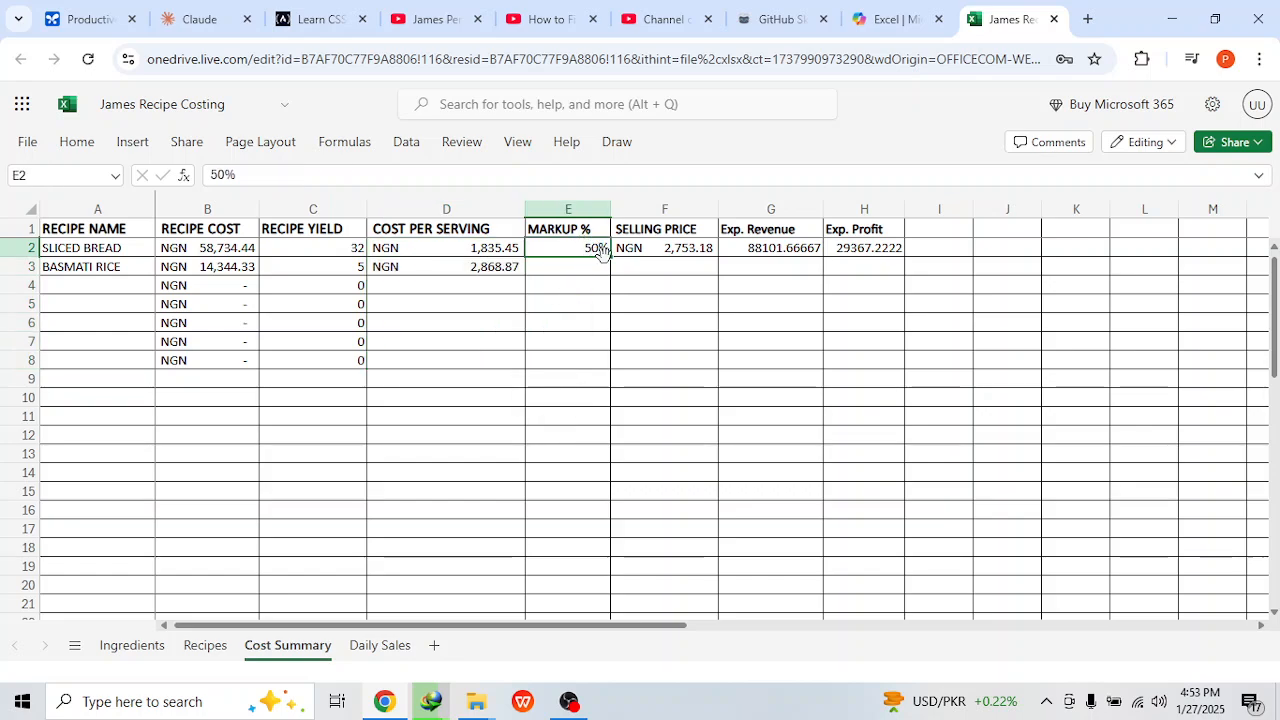
drag(609, 258, 594, 337)
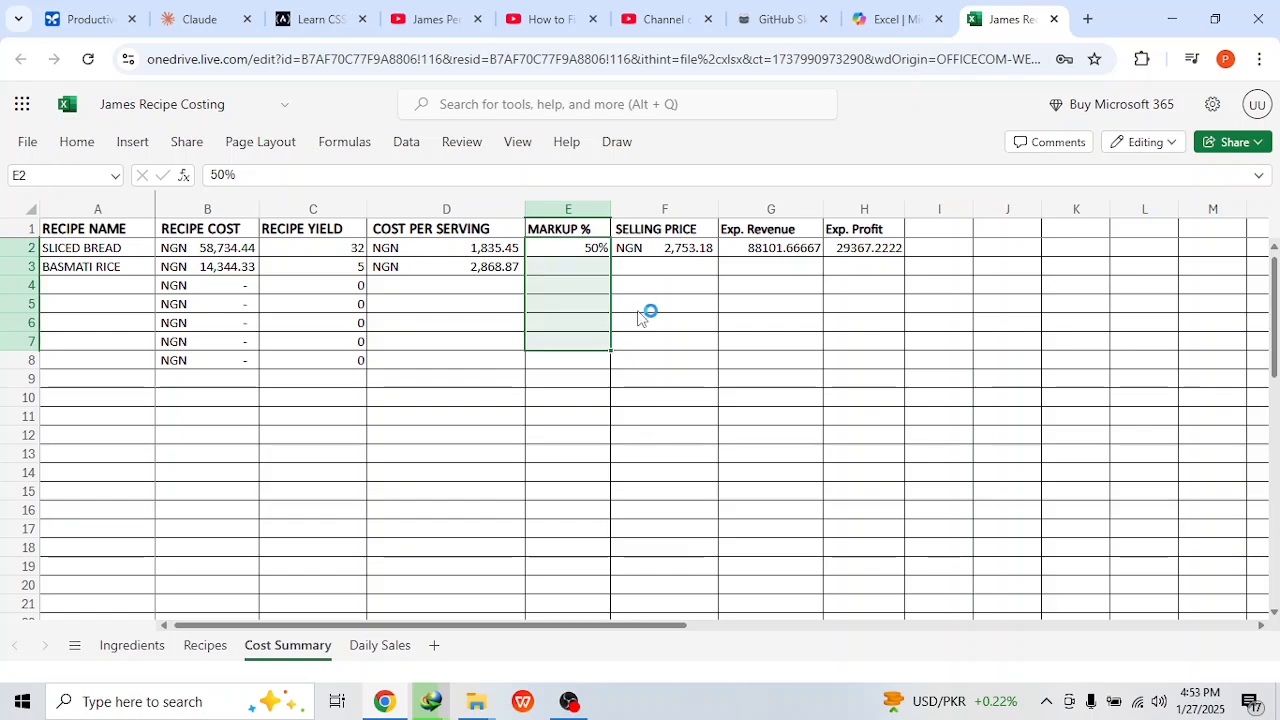
Step: Fill the selling price, expected revenue and expected profit formulas down through row 7 of the cost summary
click(708, 250)
drag(718, 257, 700, 345)
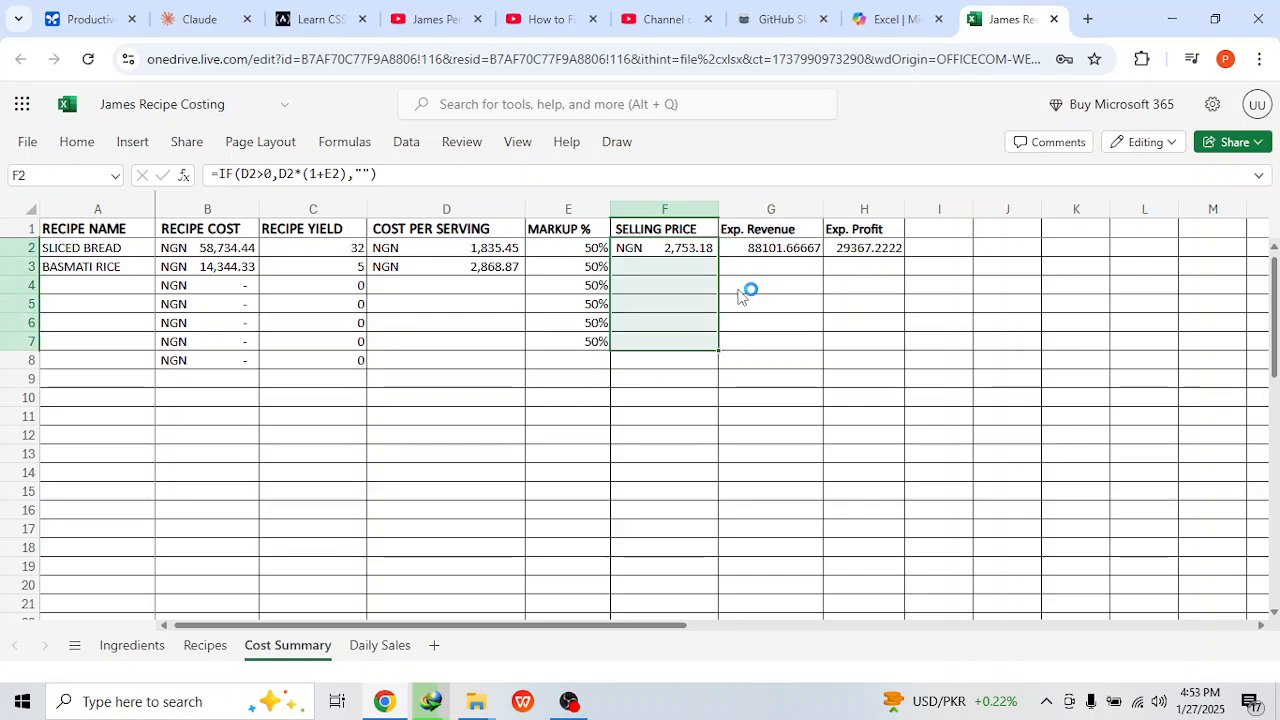
click(806, 250)
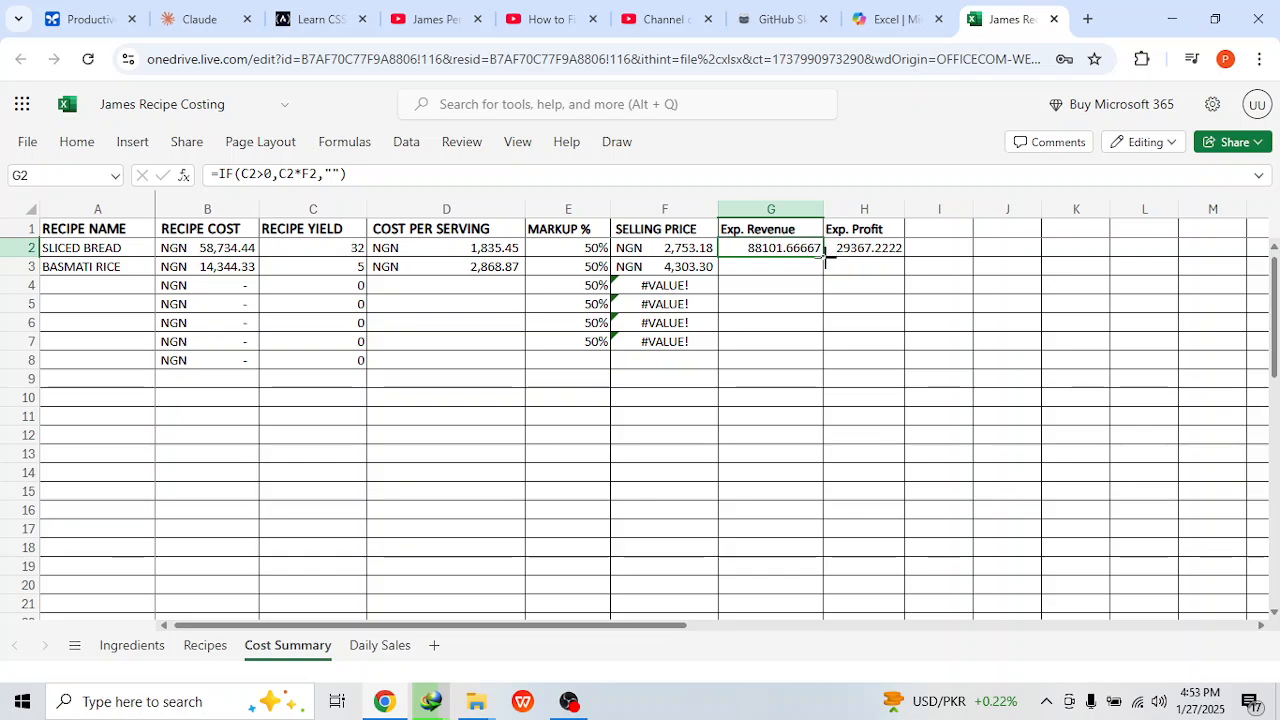
drag(826, 263, 814, 343)
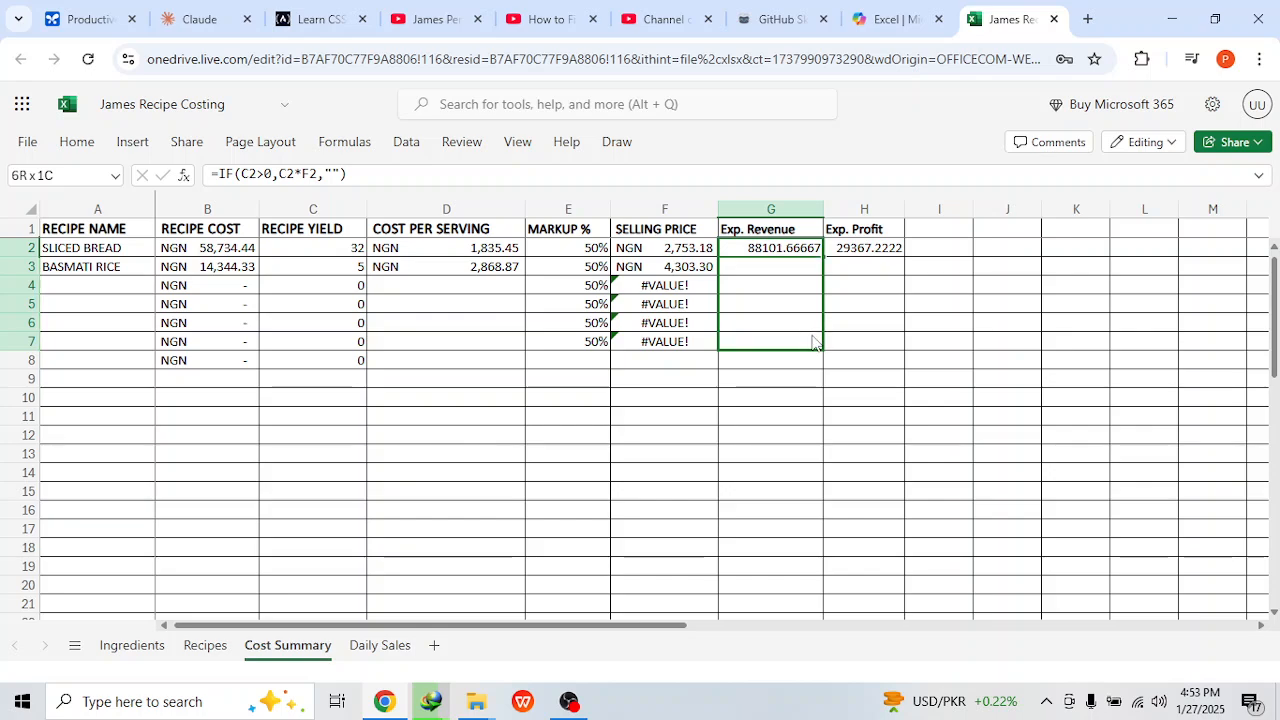
click(899, 246)
drag(903, 252, 894, 340)
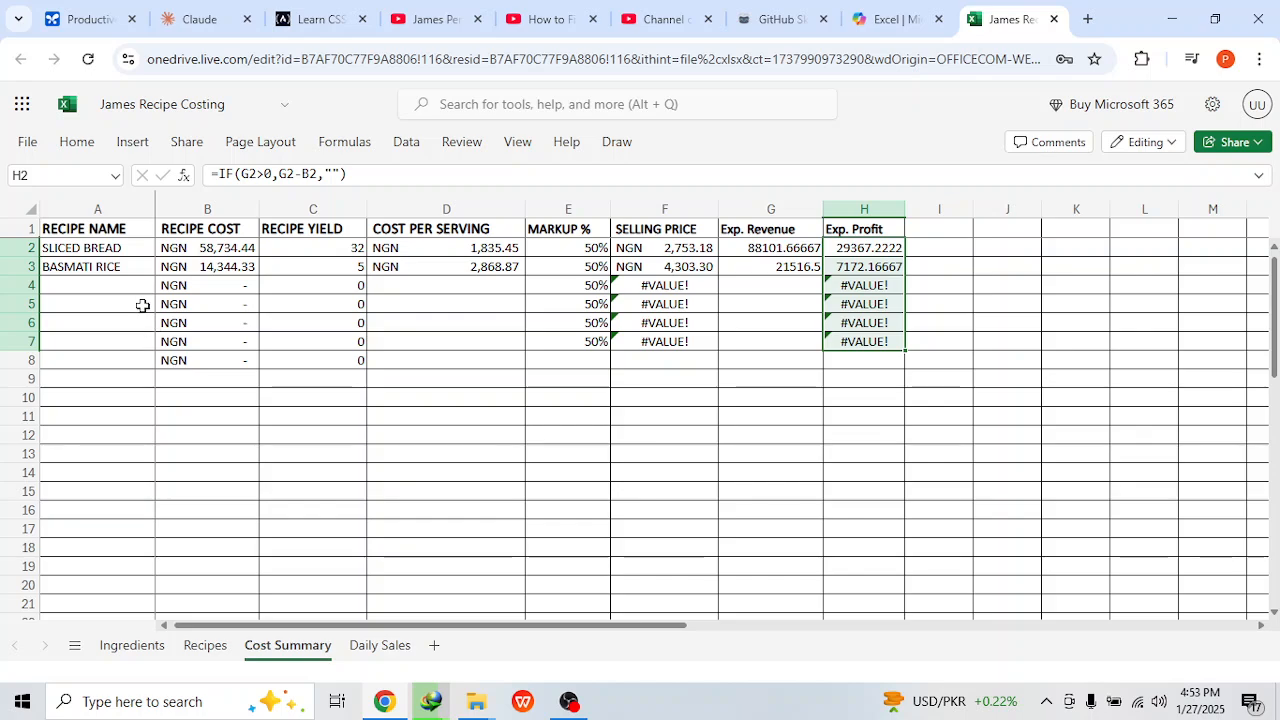
Step: Check the recipe name dropdown and the basmati rice ingredient rows on the Recipes sheet
click(131, 270)
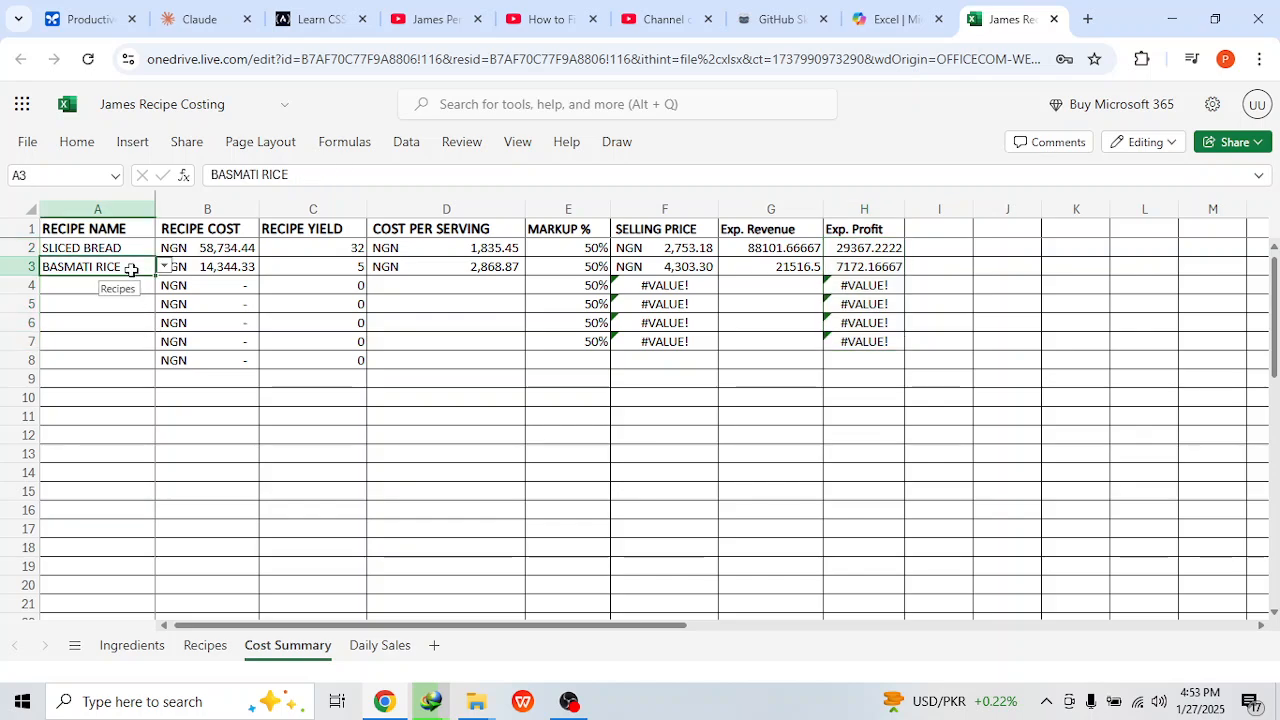
click(164, 267)
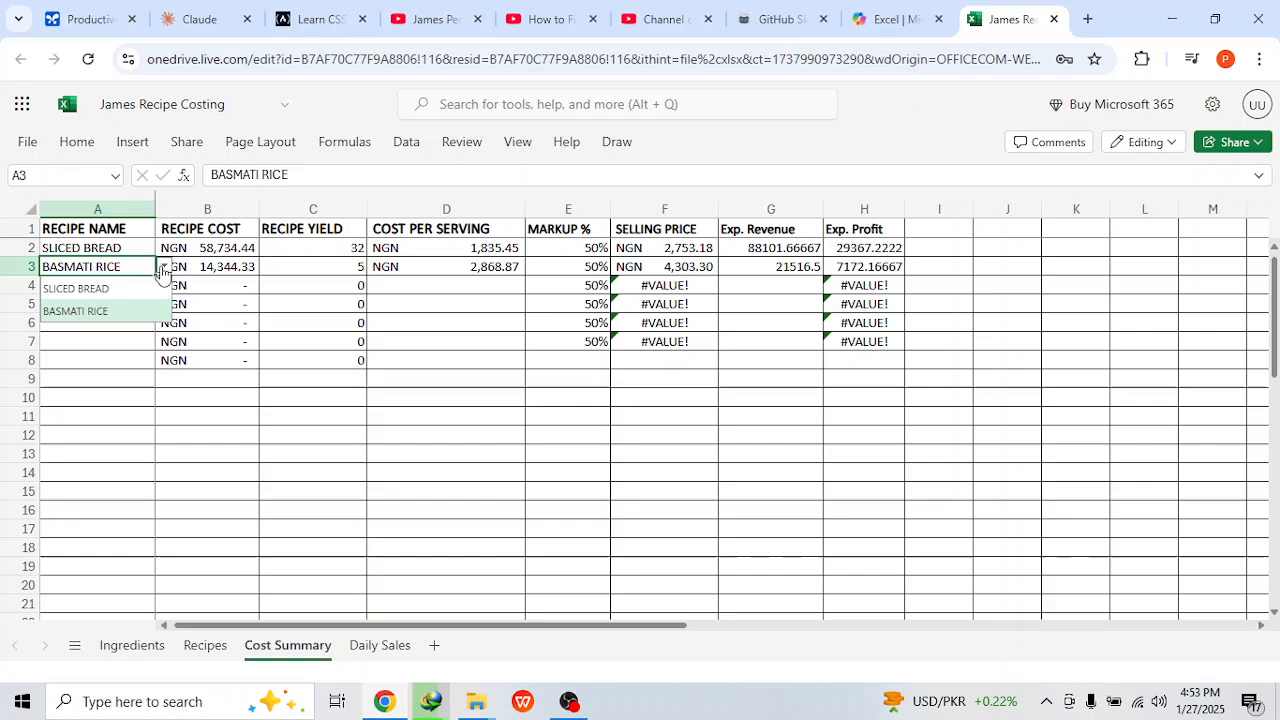
click(105, 302)
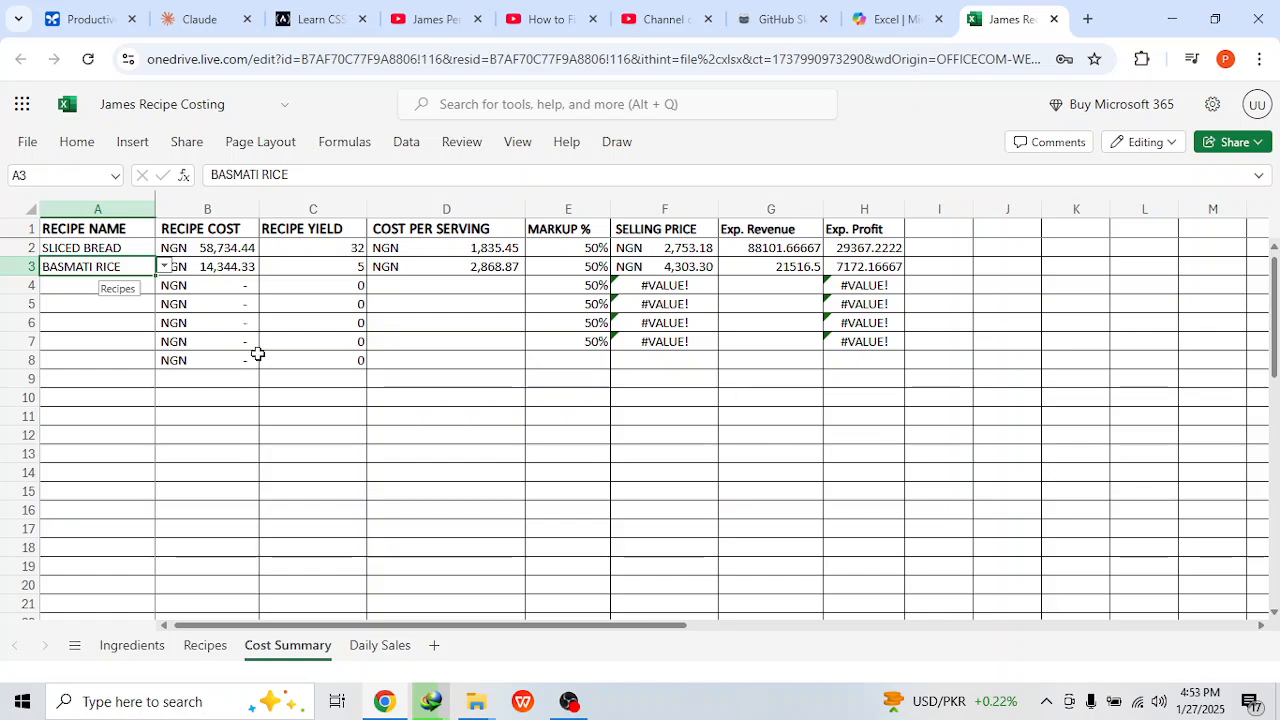
click(236, 644)
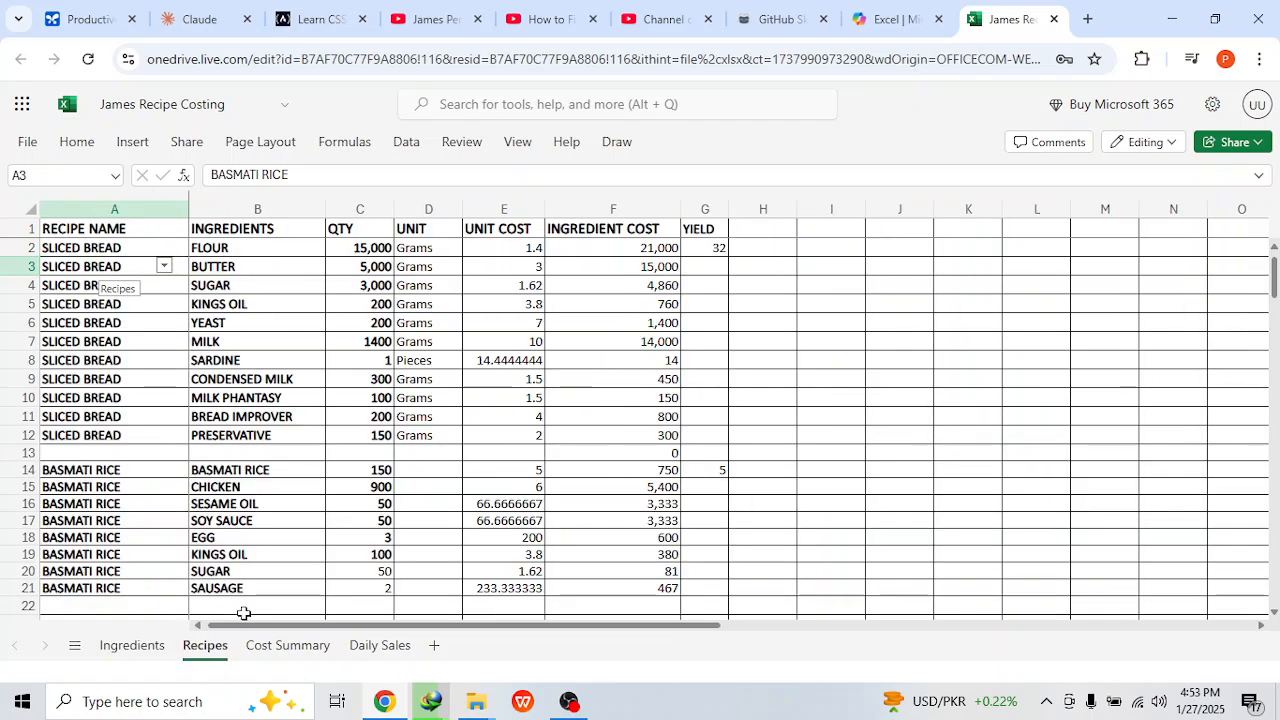
click(256, 588)
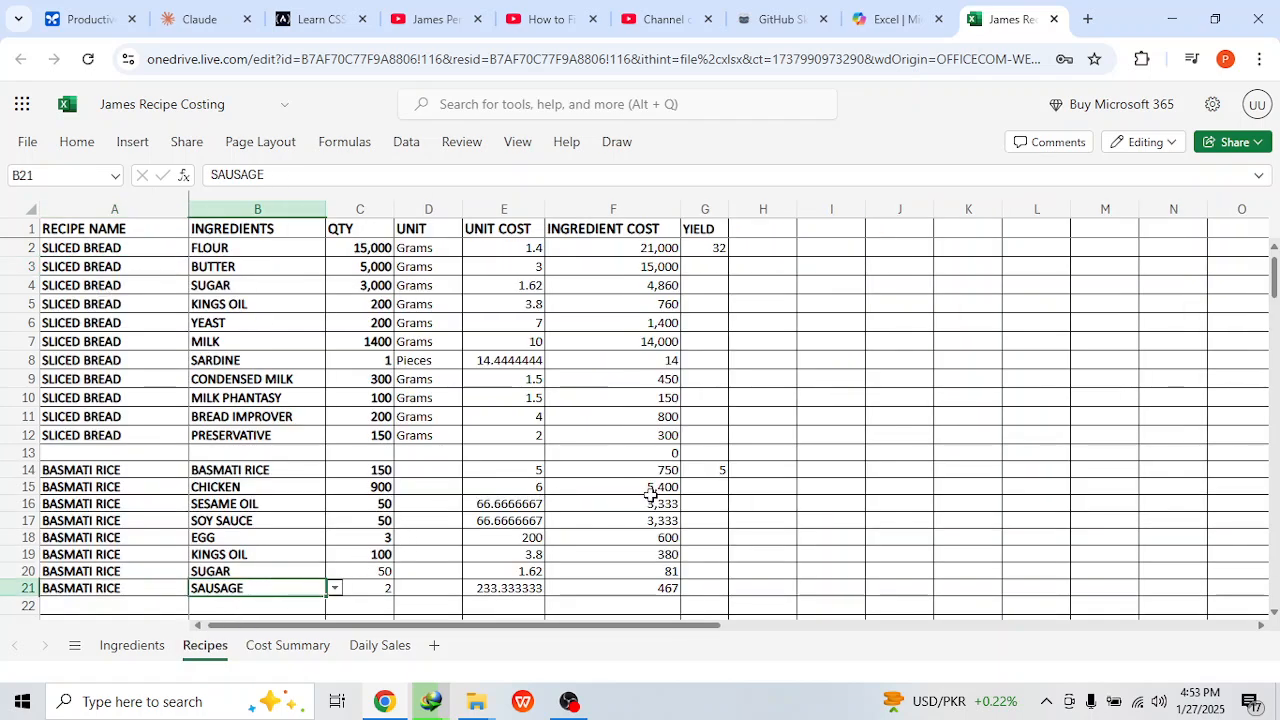
click(304, 637)
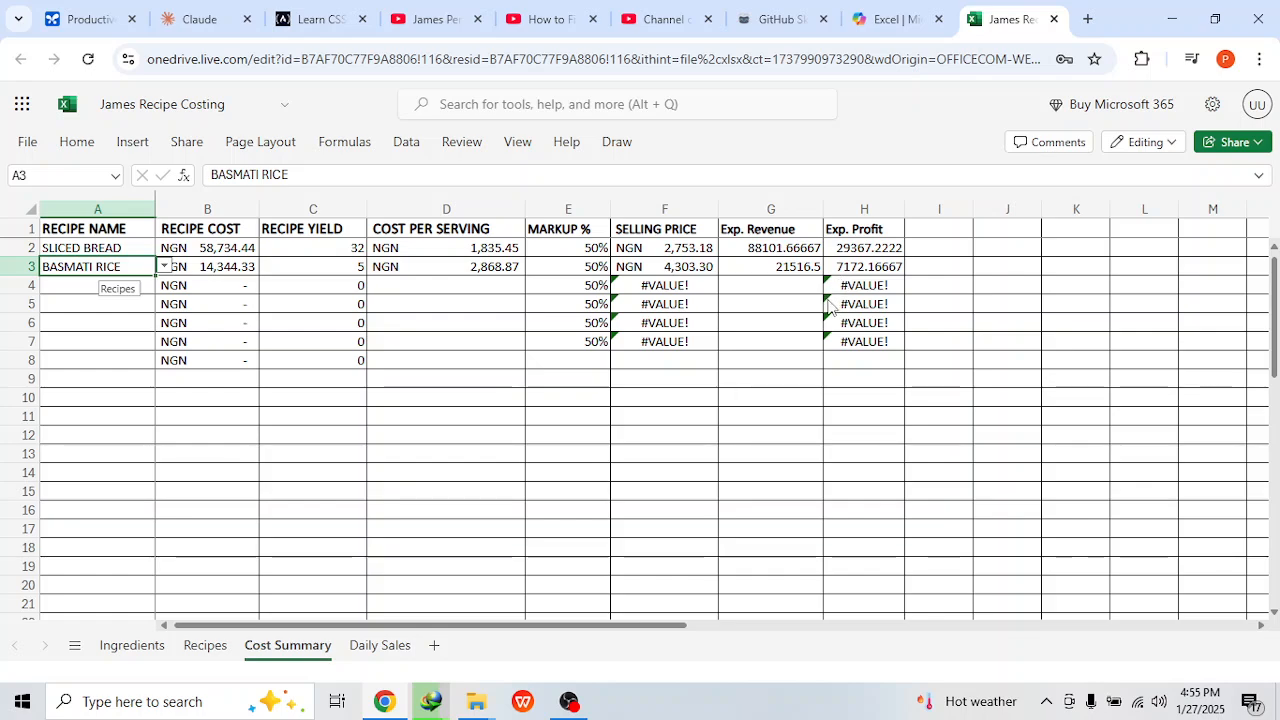
mouse_move(636, 332)
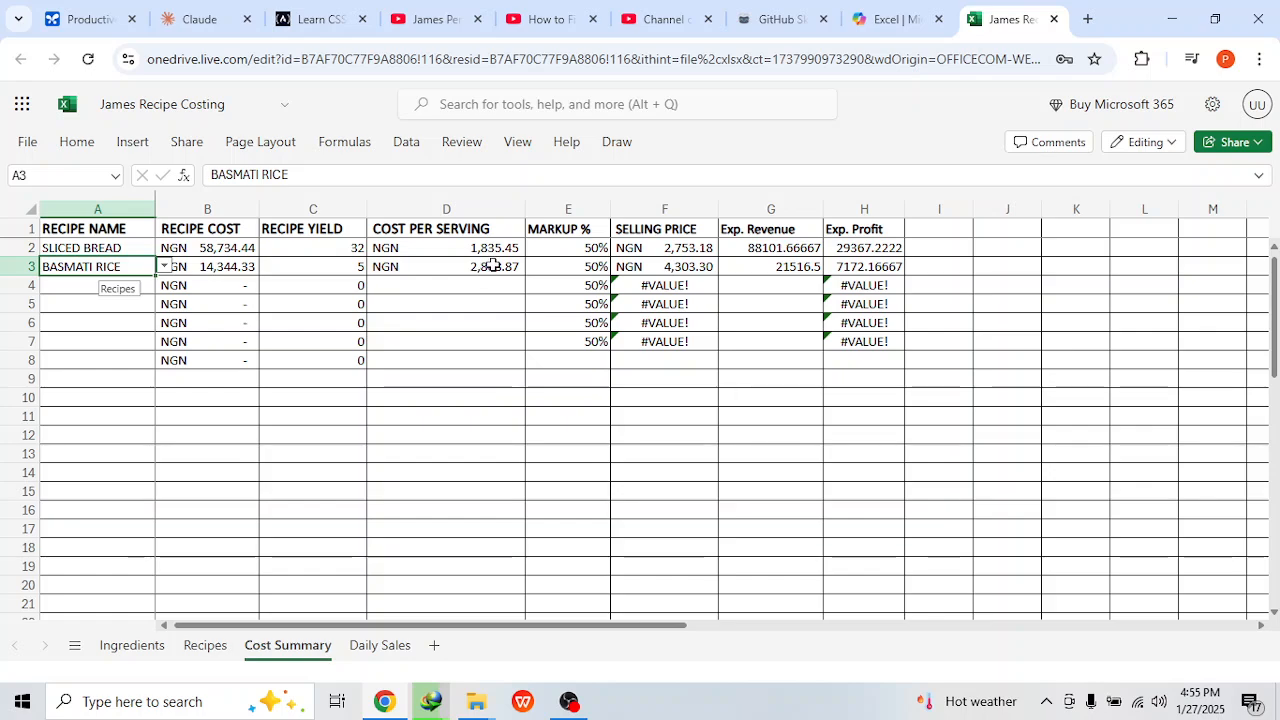
Step: On the ingredients sheet, set the purchase price of flour to 80,000 and sugar to 90,000
click(144, 658)
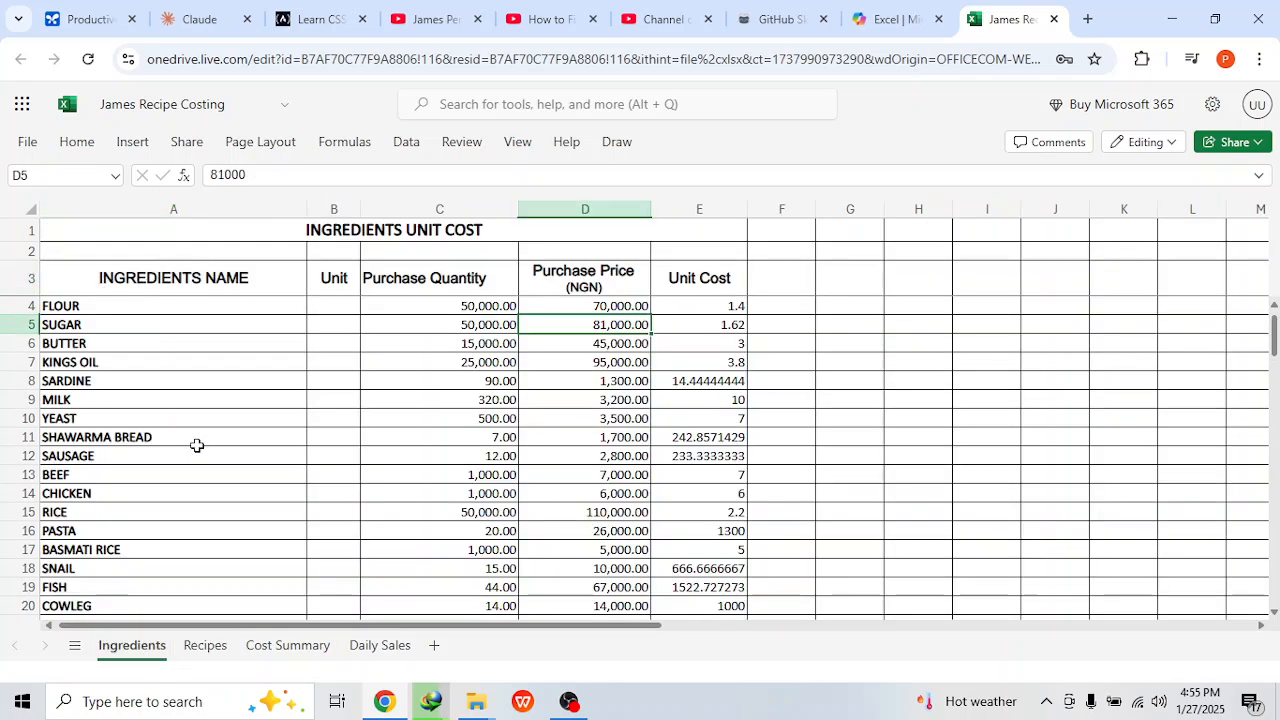
click(577, 307)
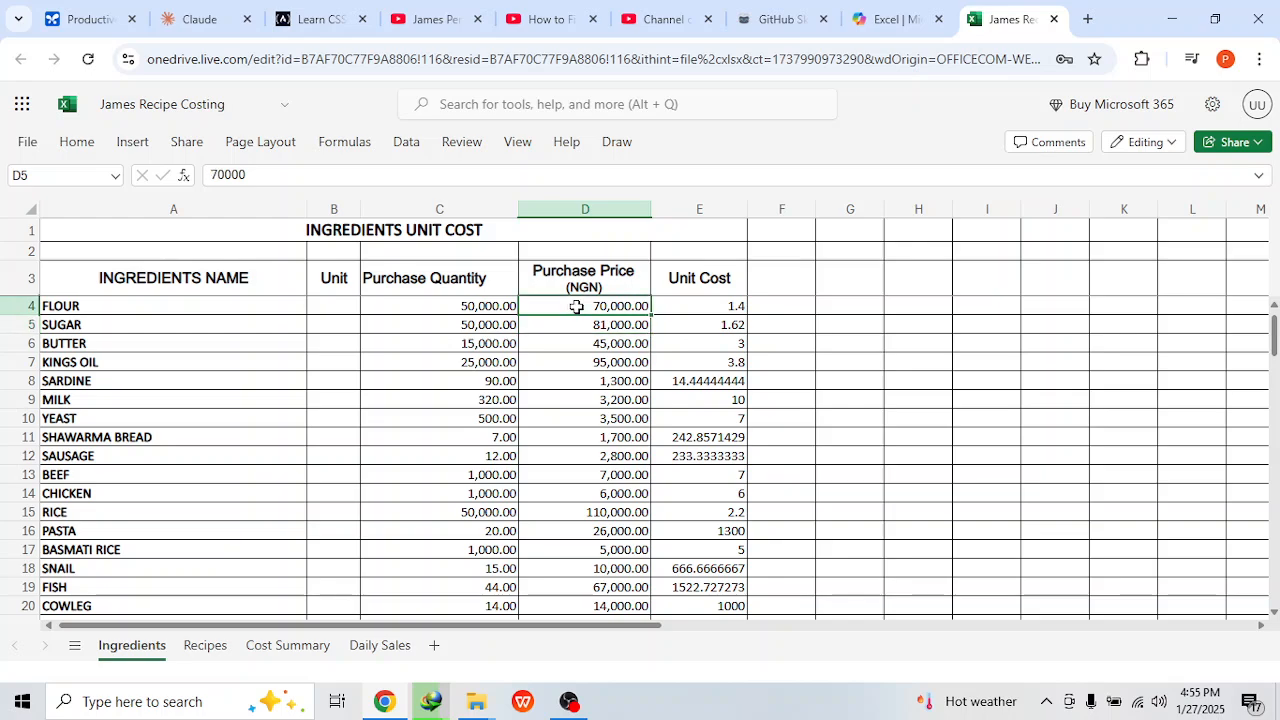
text(8)
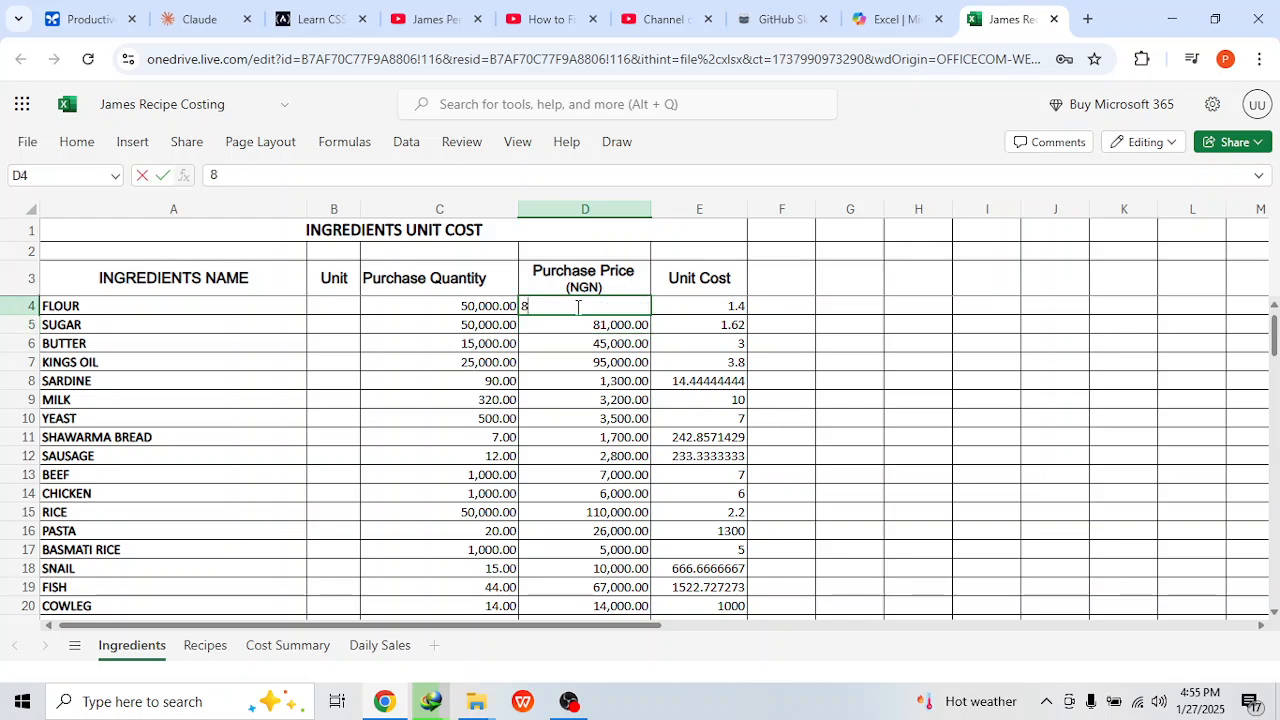
text(0,000)
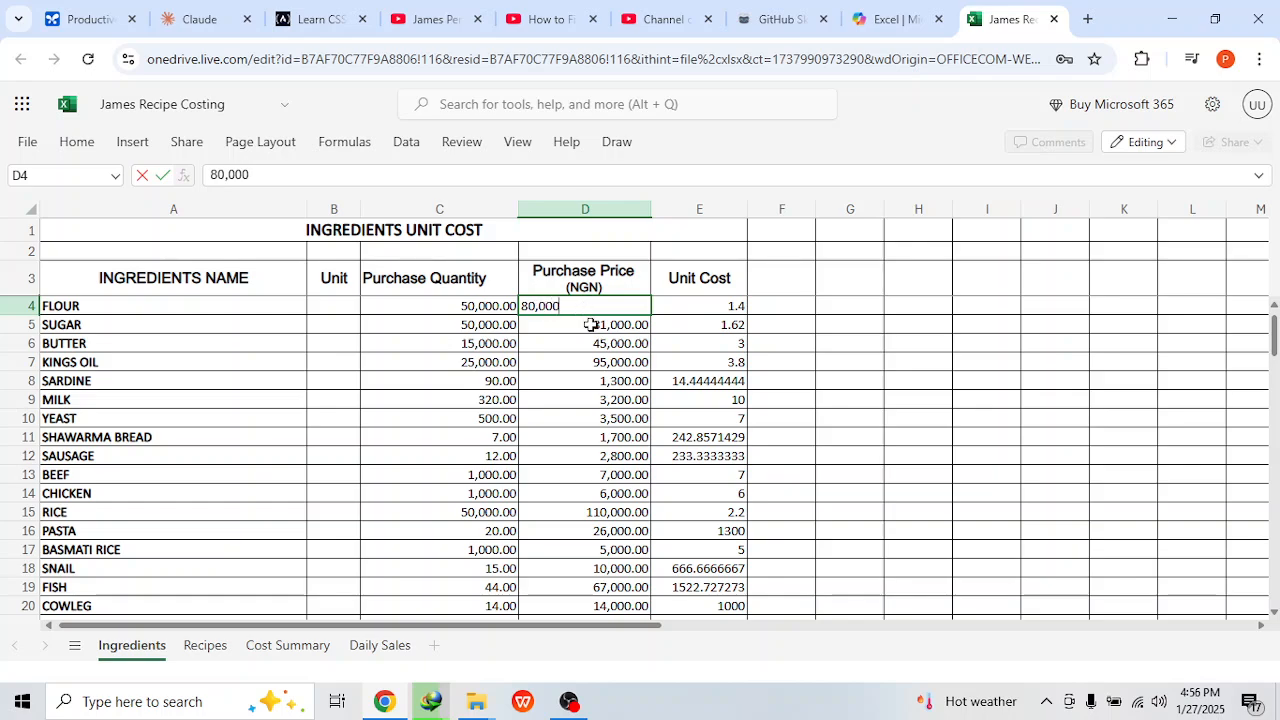
click(591, 323)
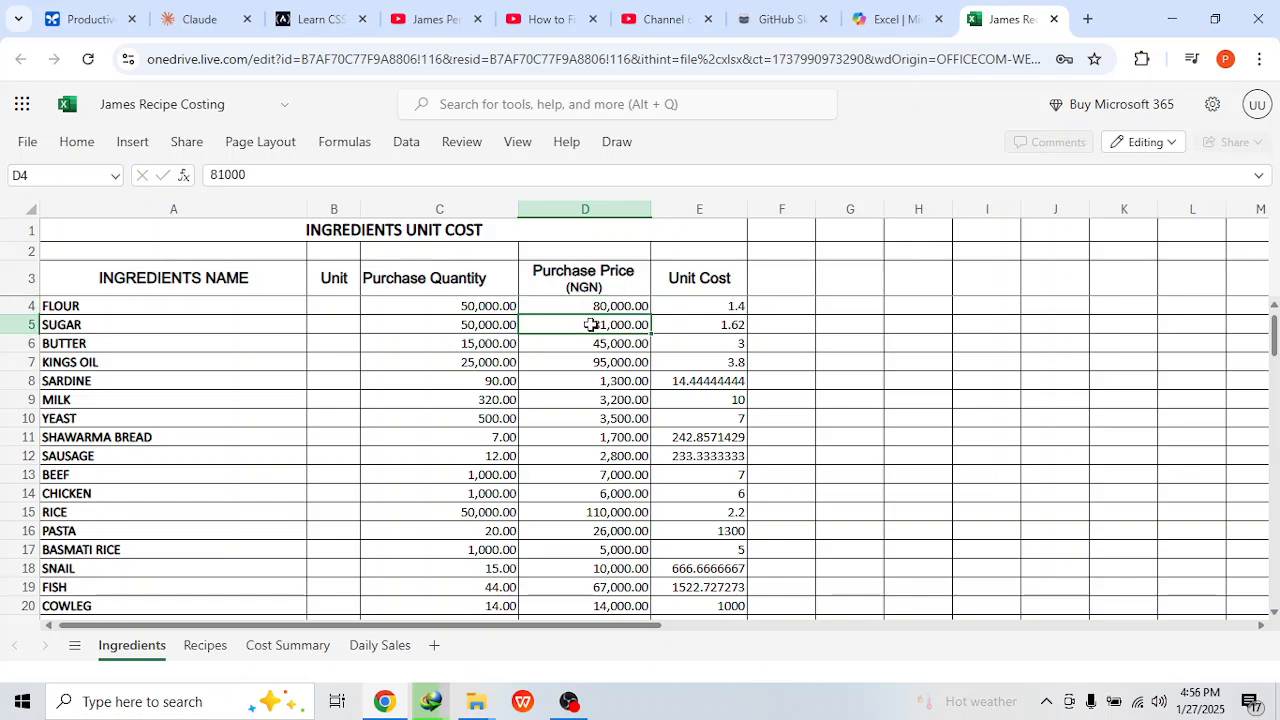
text(90,000)
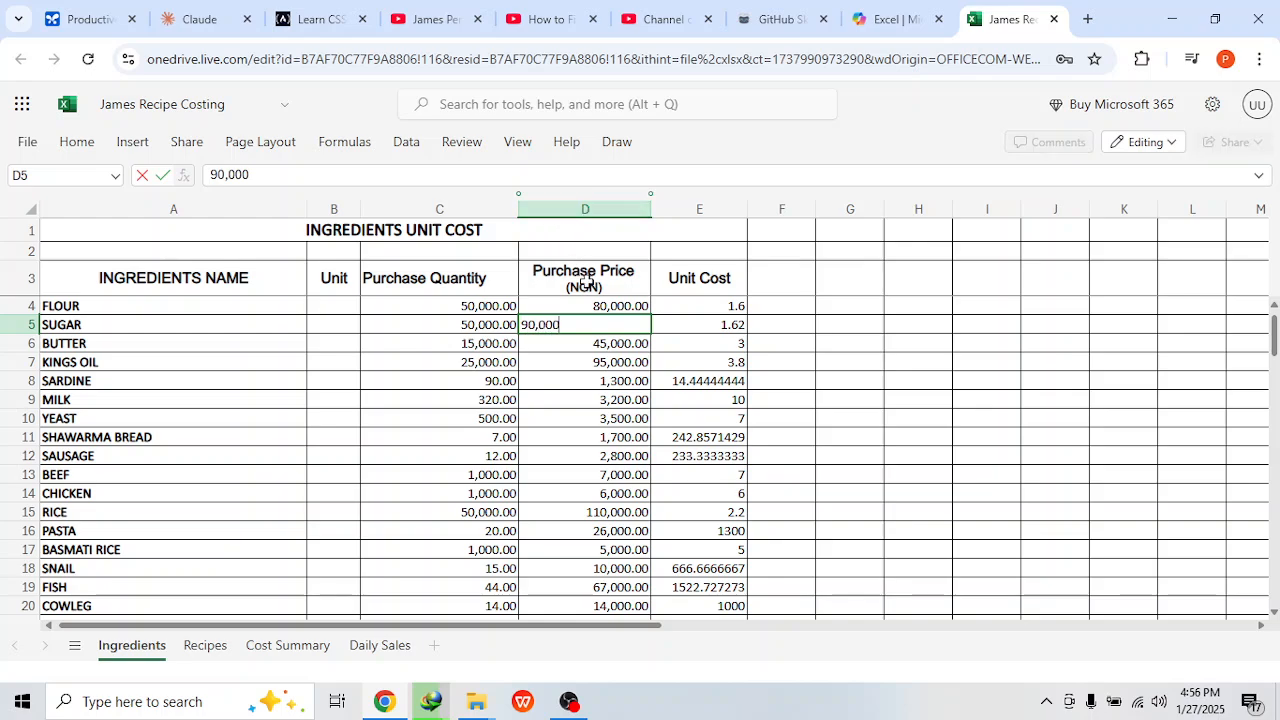
Step: Set the purchase price of kings oil to 100,000 and sausage to 3000
click(617, 362)
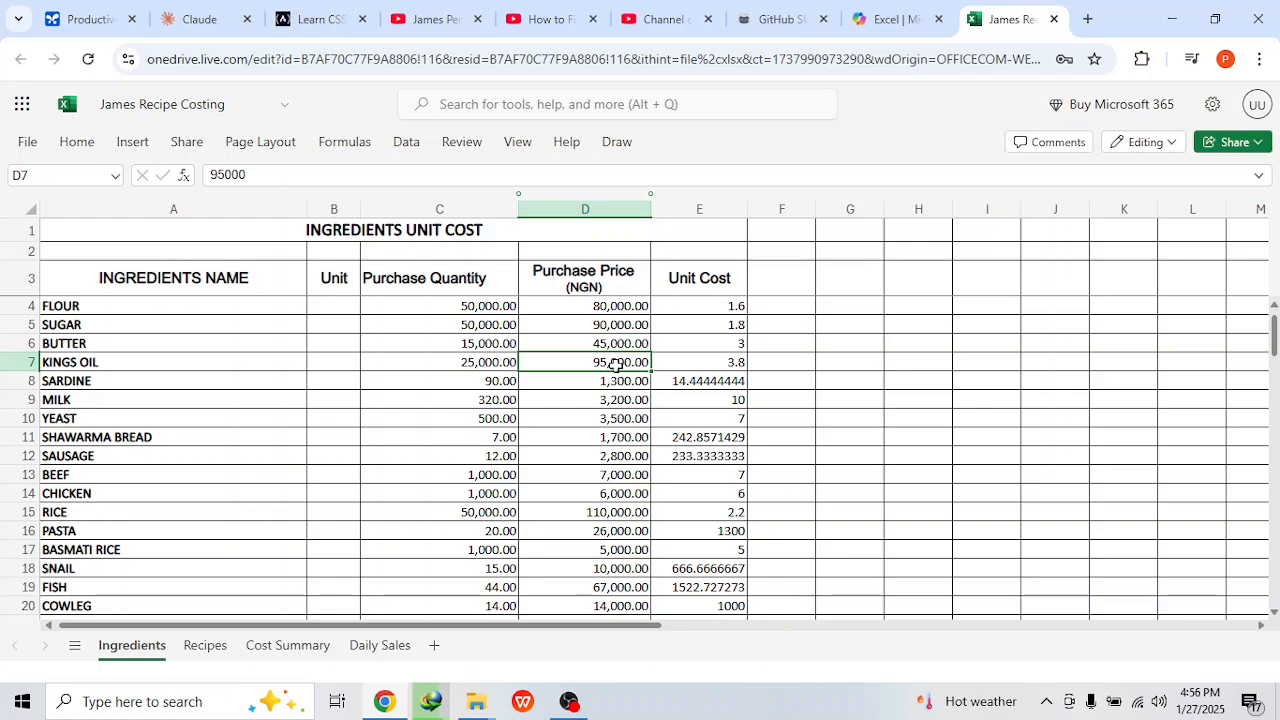
text(100)
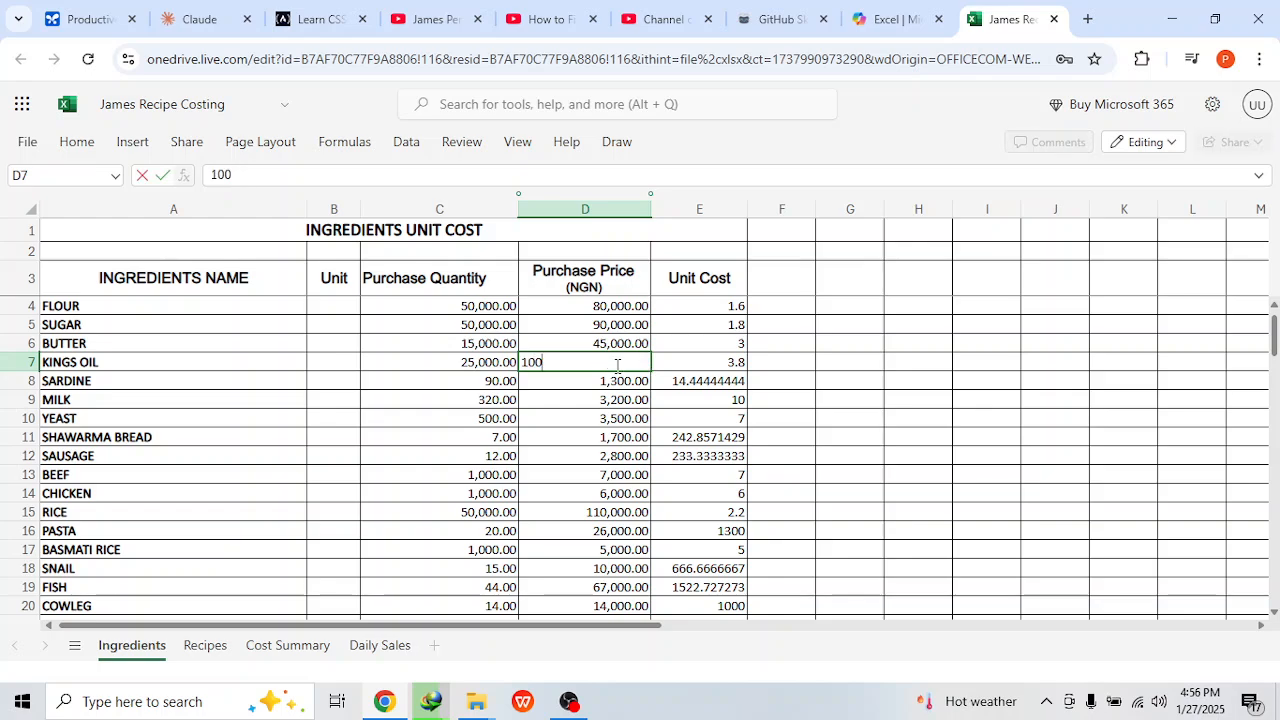
text(,000)
key(Return)
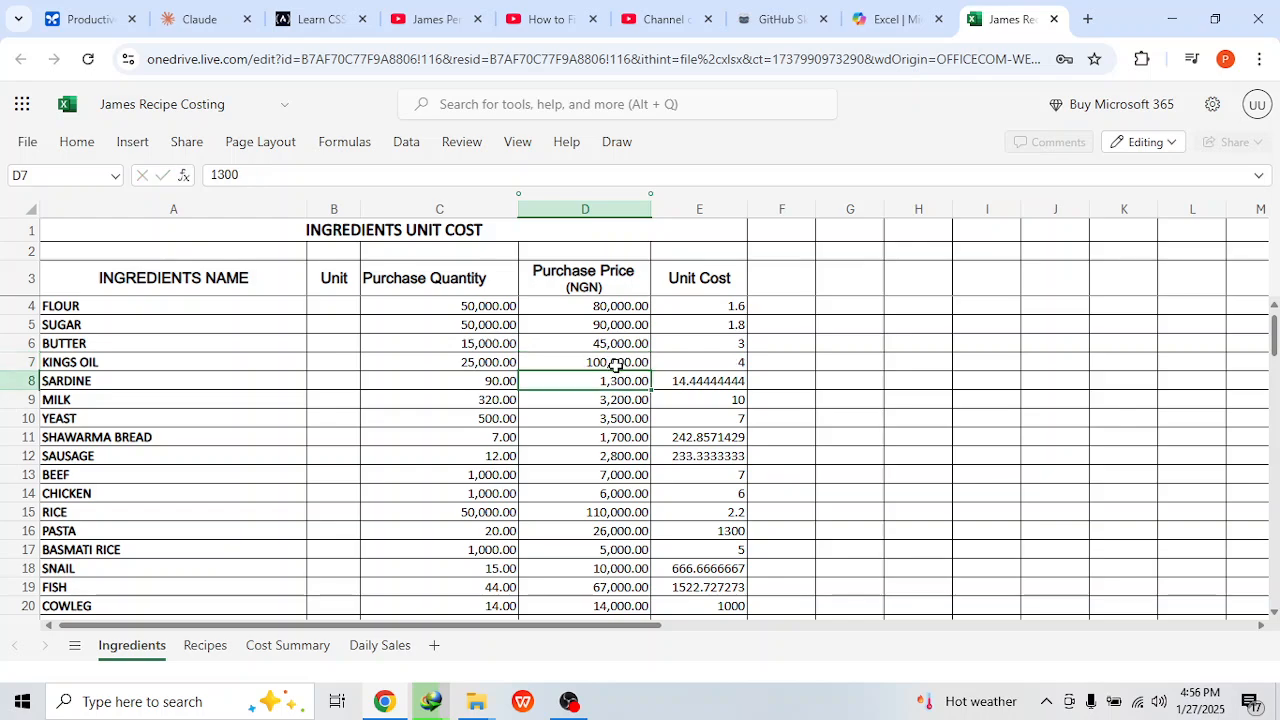
click(614, 453)
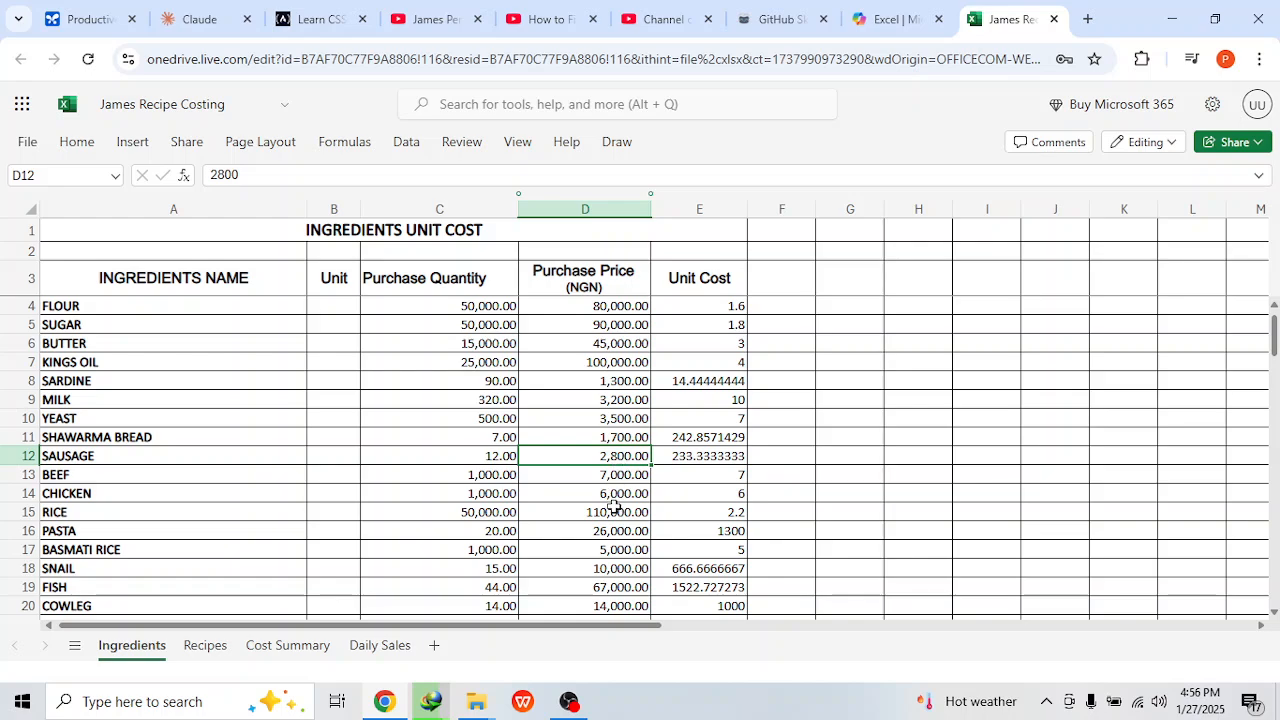
text(3000)
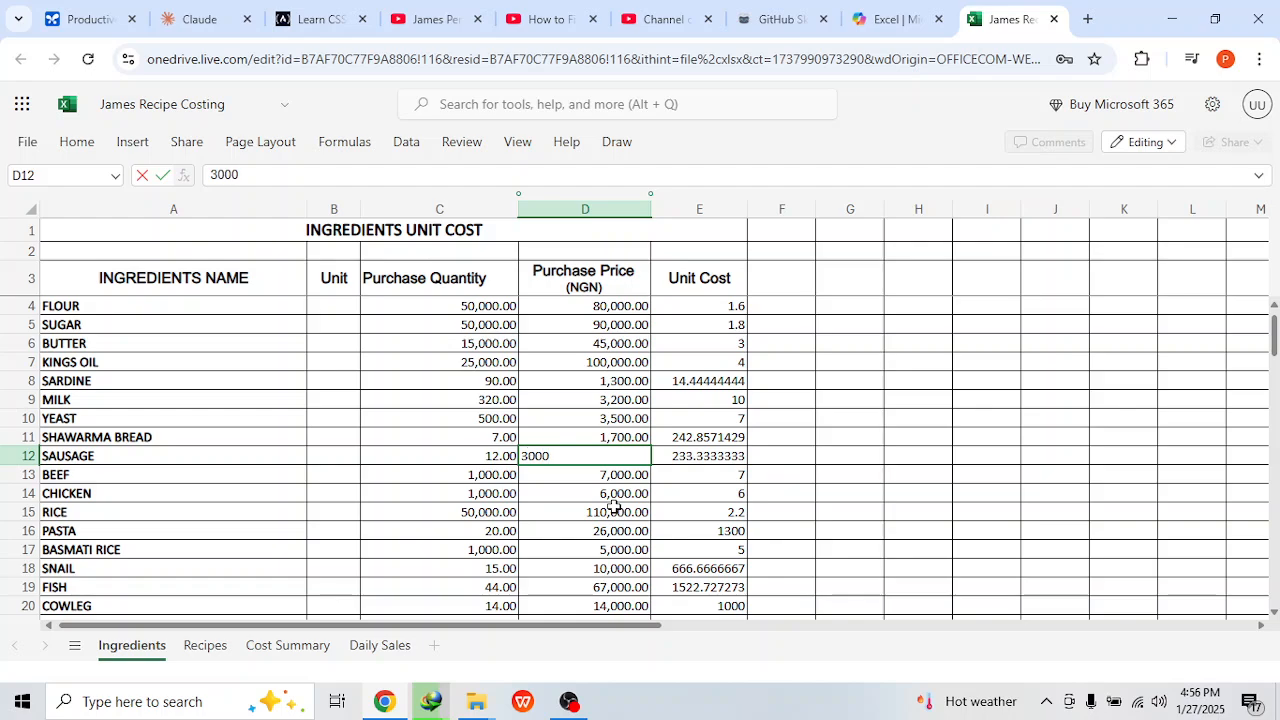
key(Return)
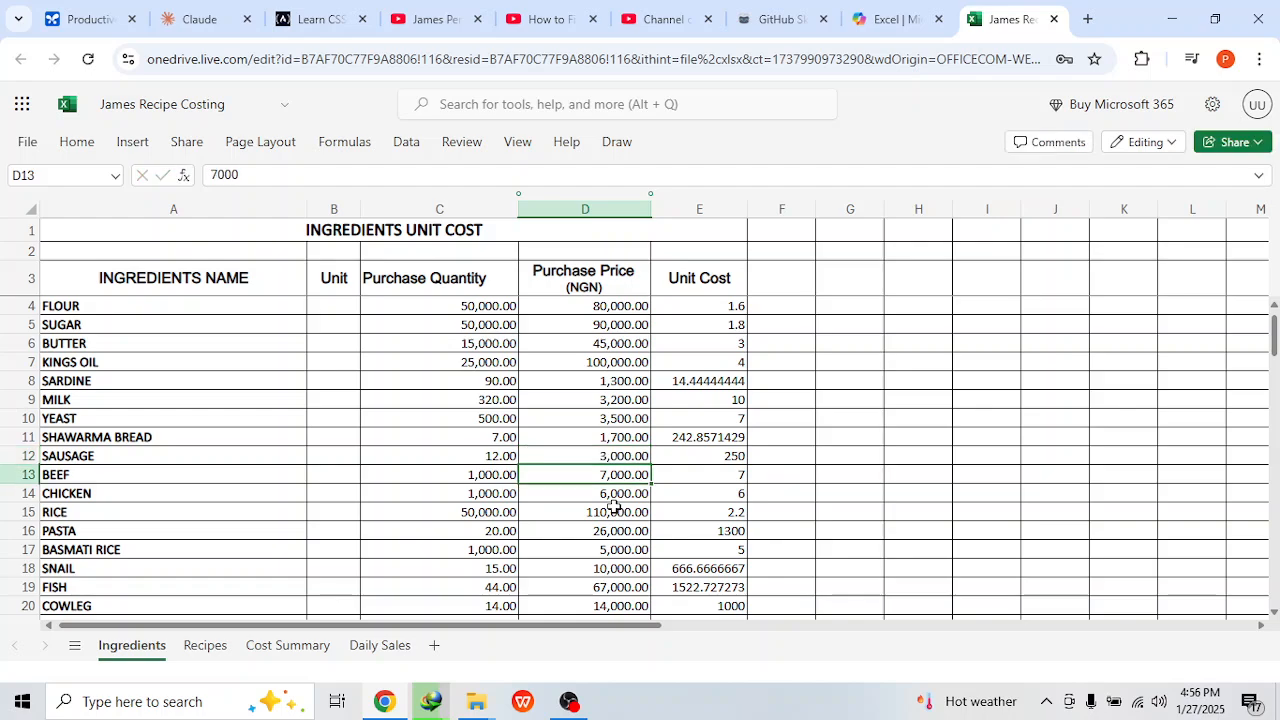
Step: Set the purchase price of basmati rice to 6000 and bread improver to 2,500
scroll(575, 480, down, 2)
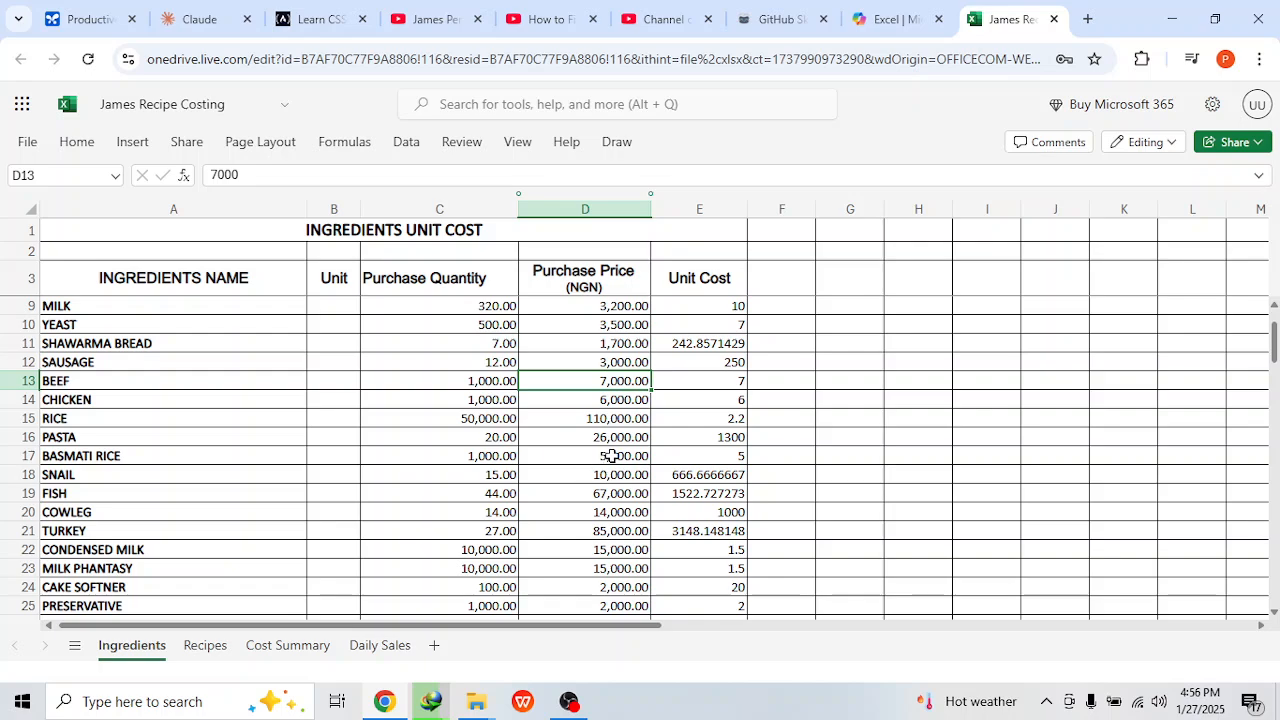
click(612, 456)
text(6)
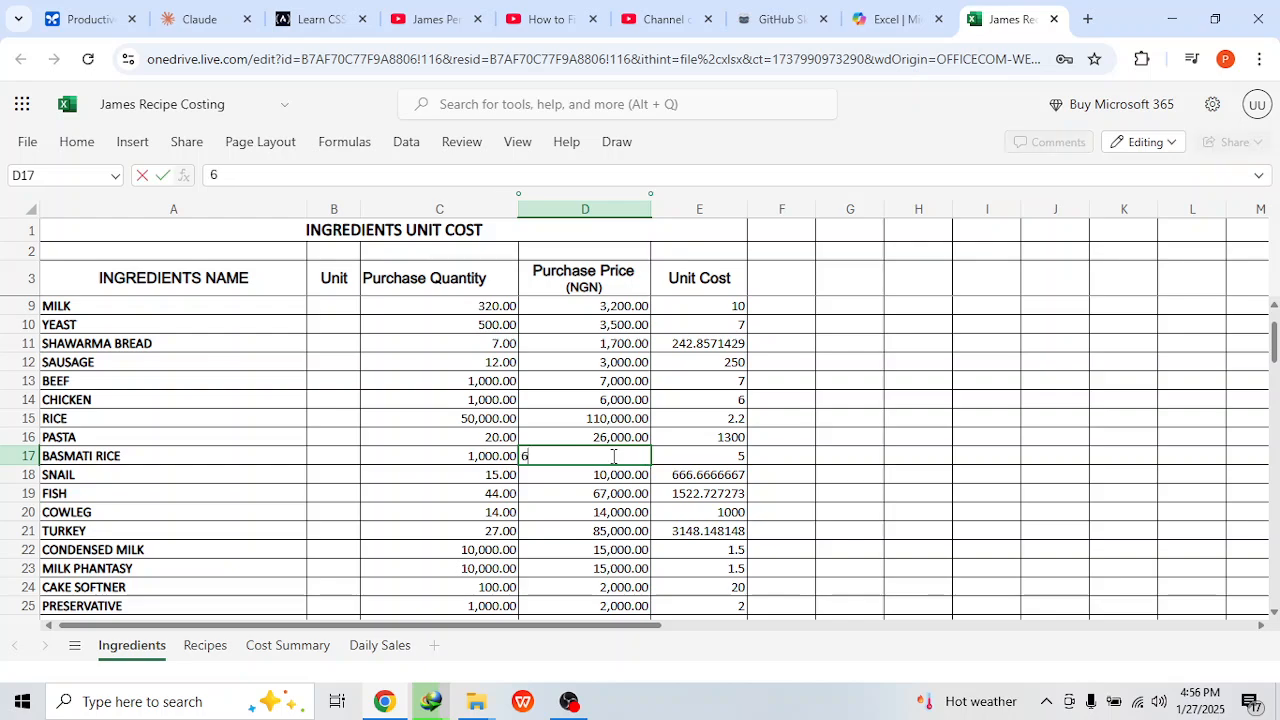
text(000)
key(Return)
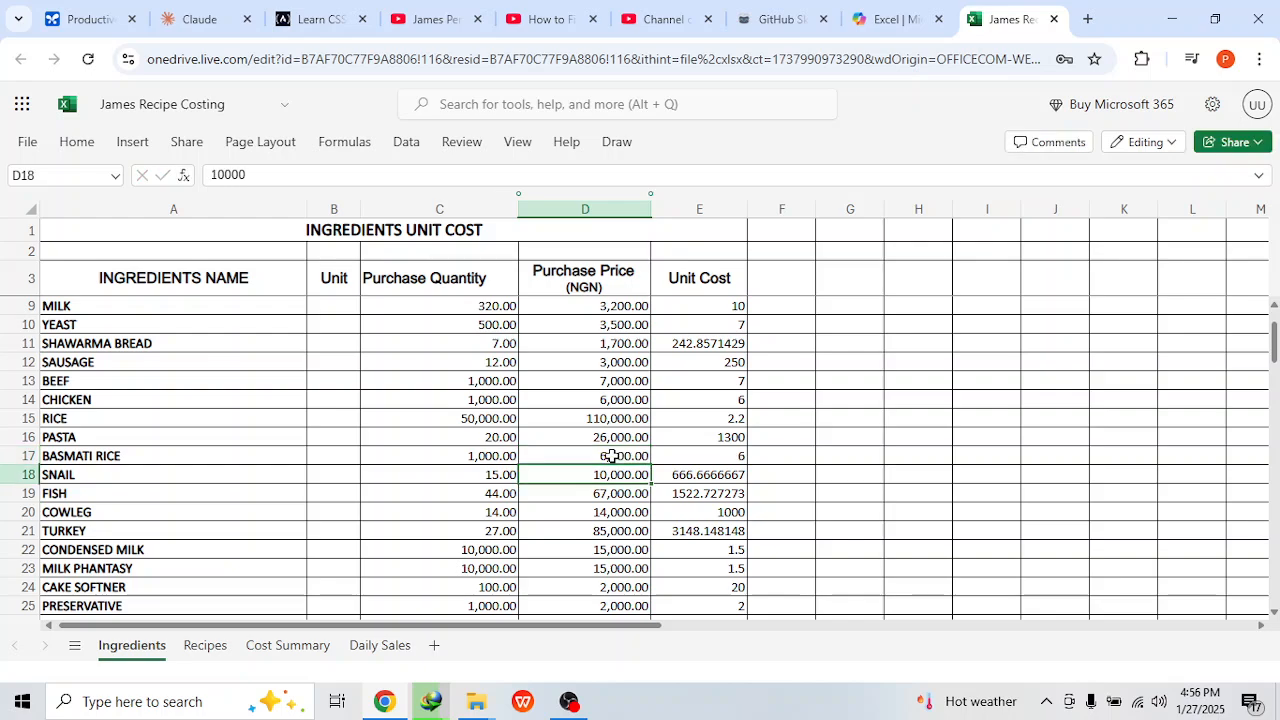
scroll(628, 512, down, 2)
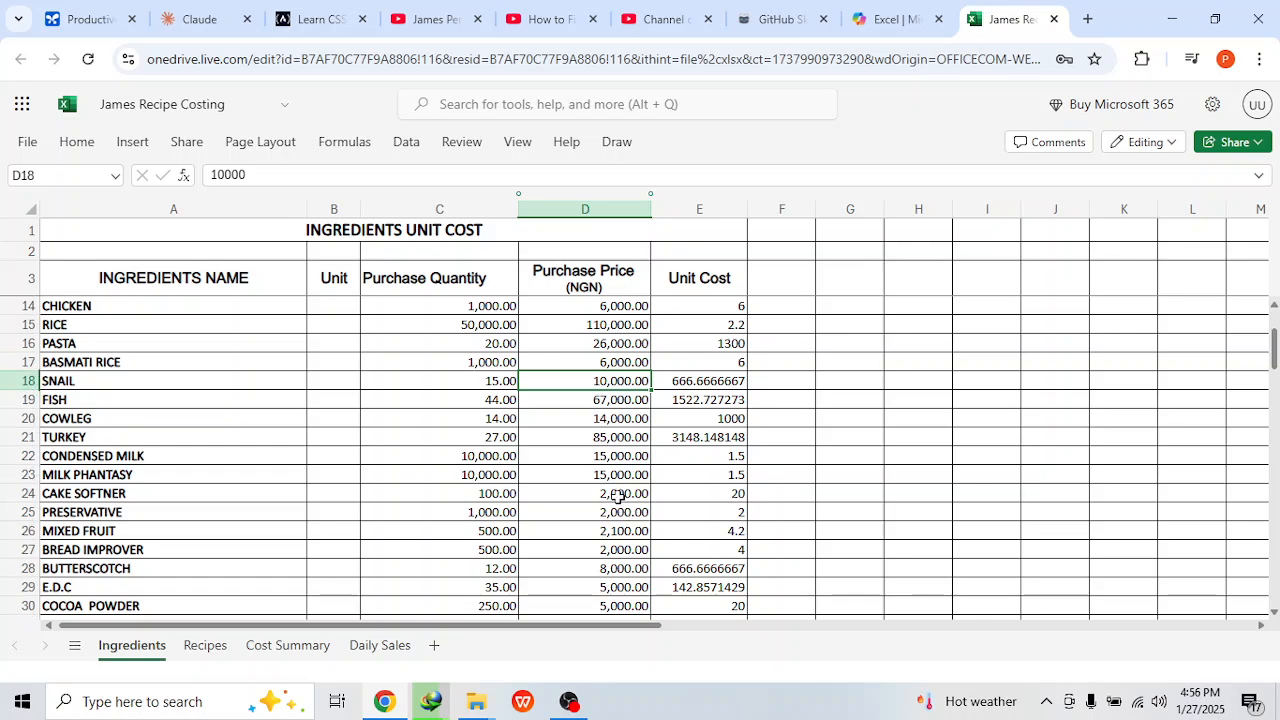
click(622, 548)
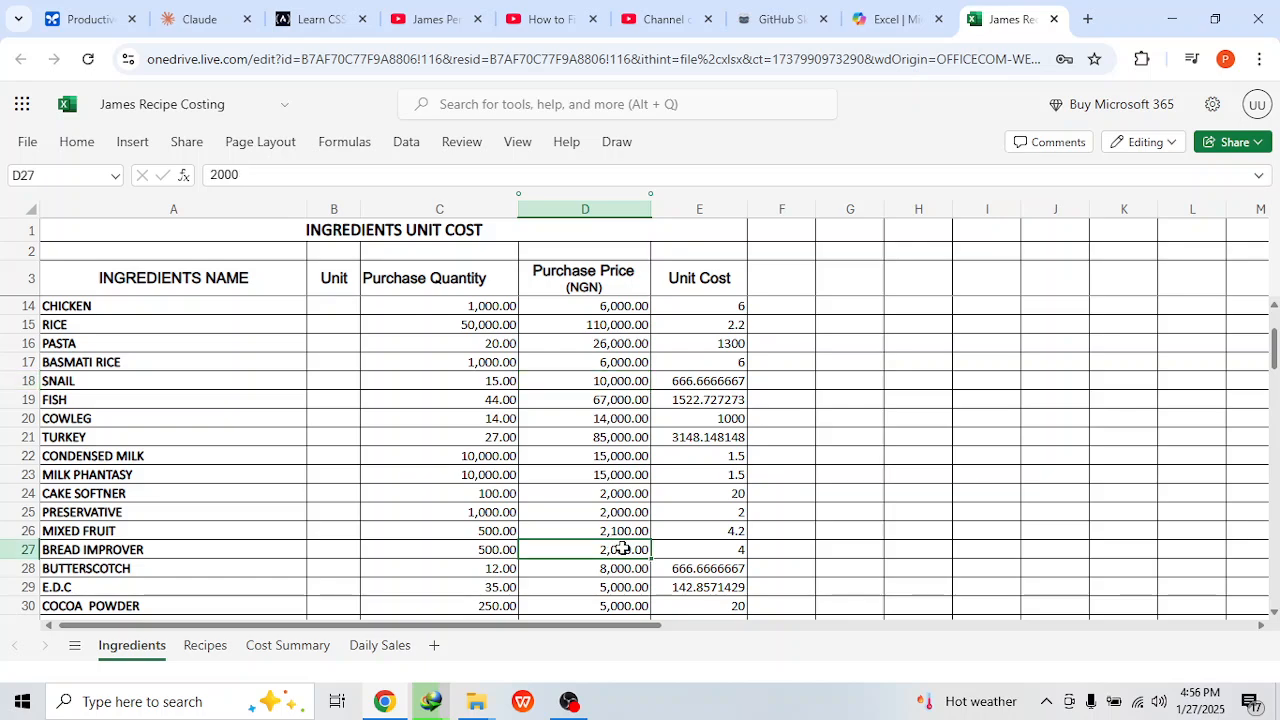
text(2)
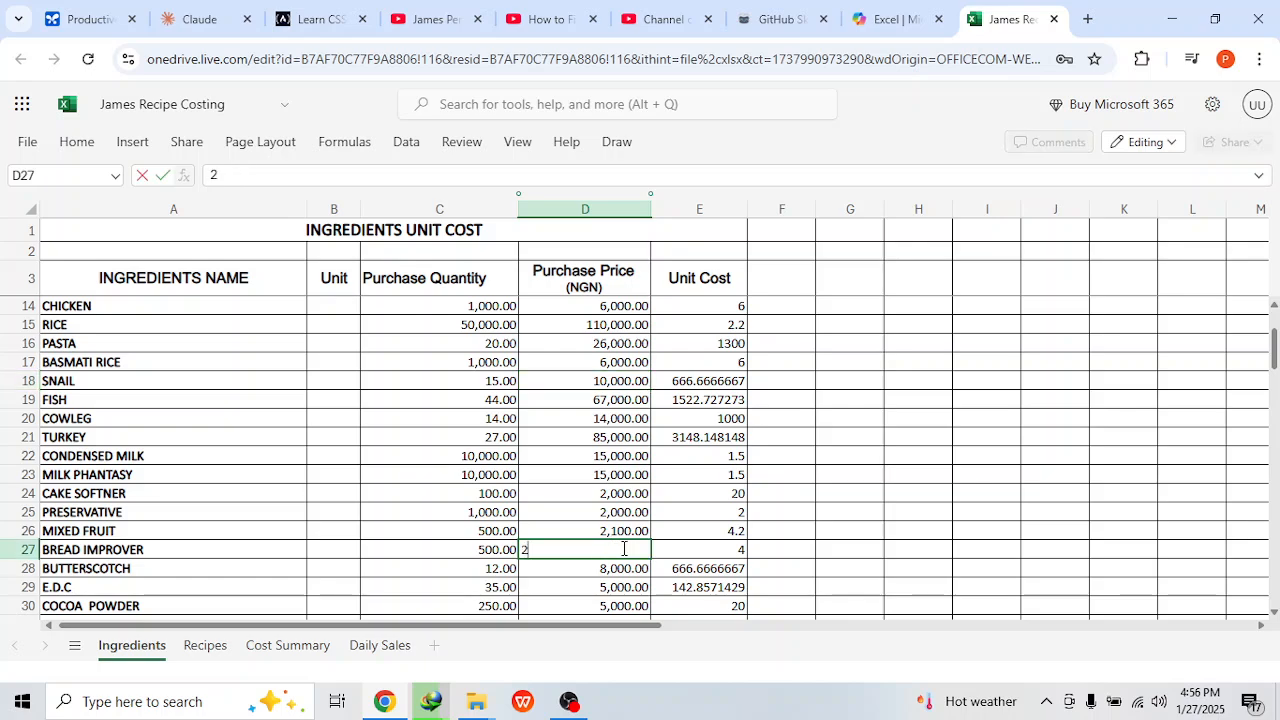
text(,500)
key(Return)
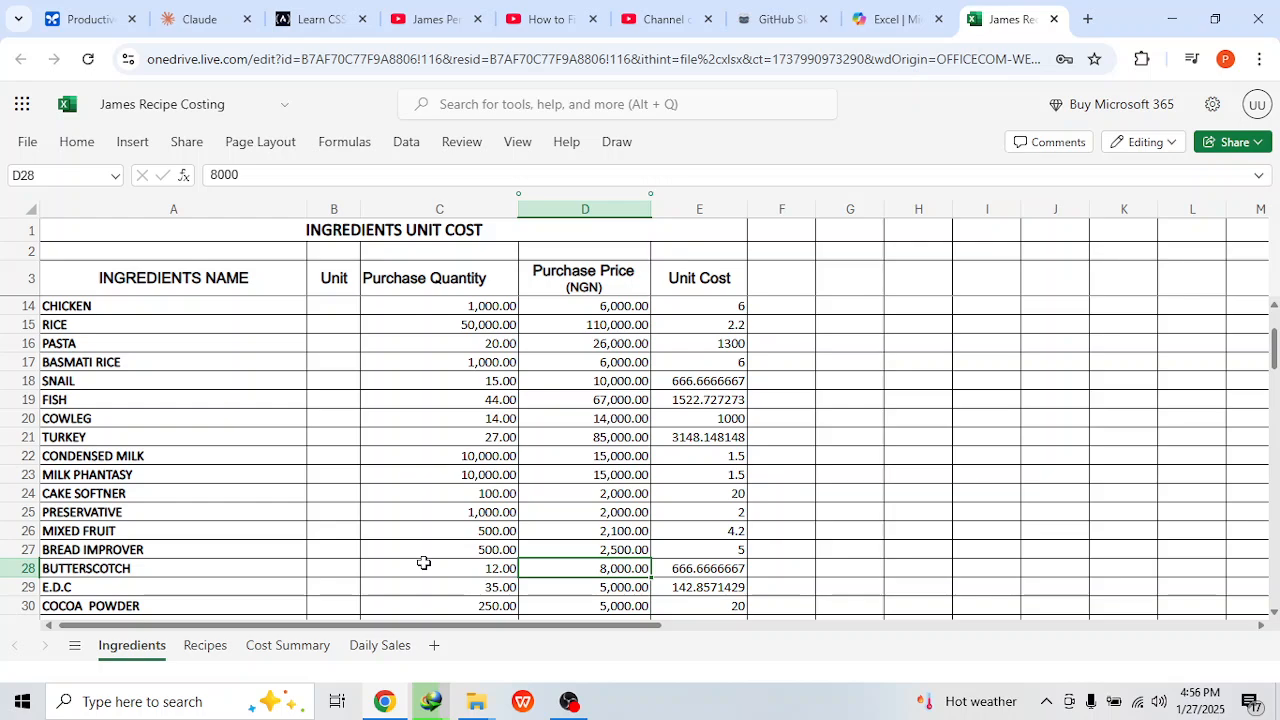
Step: Review the updated ingredient costs on the Recipes sheet and the recipe cost and selling price formulas on the cost summary
click(205, 647)
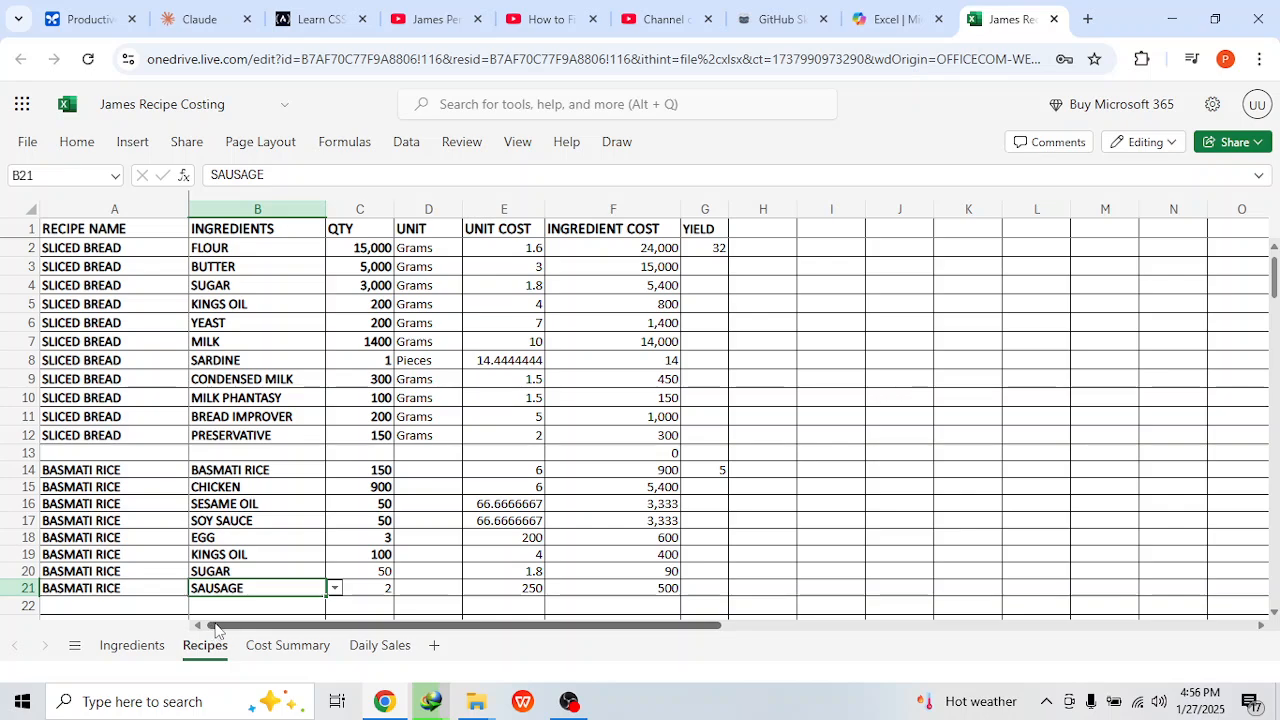
click(280, 656)
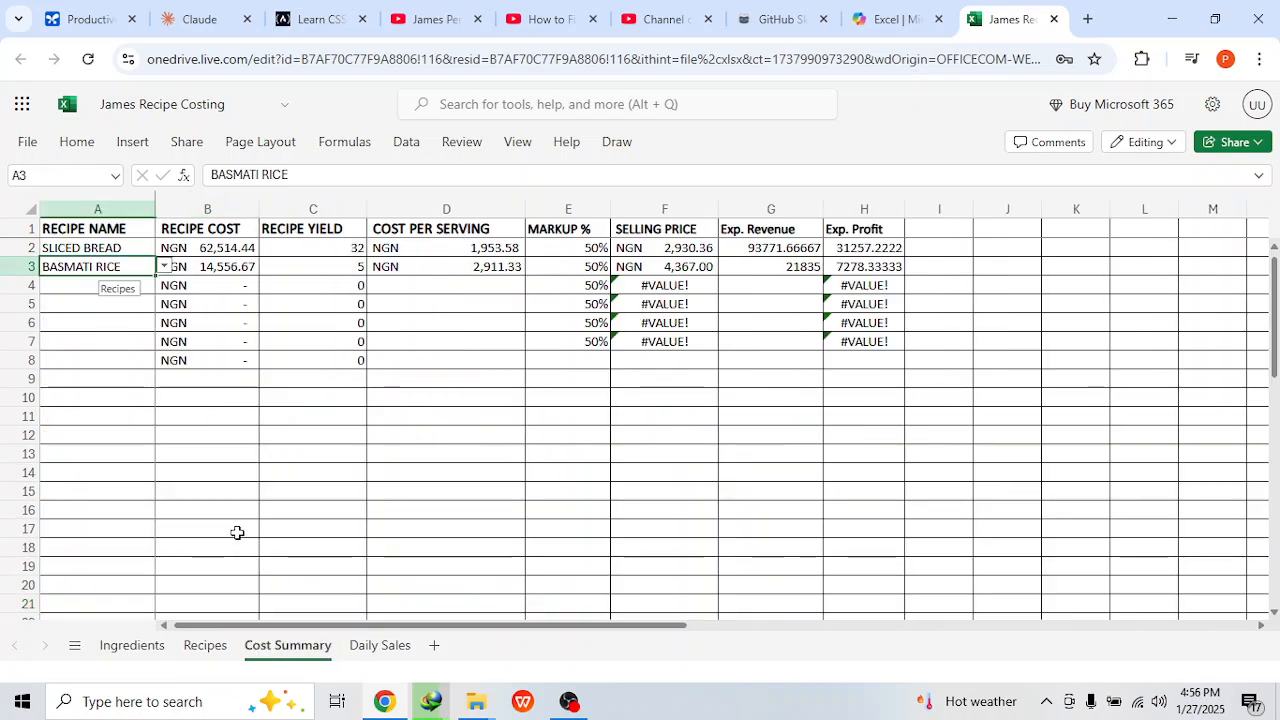
click(223, 266)
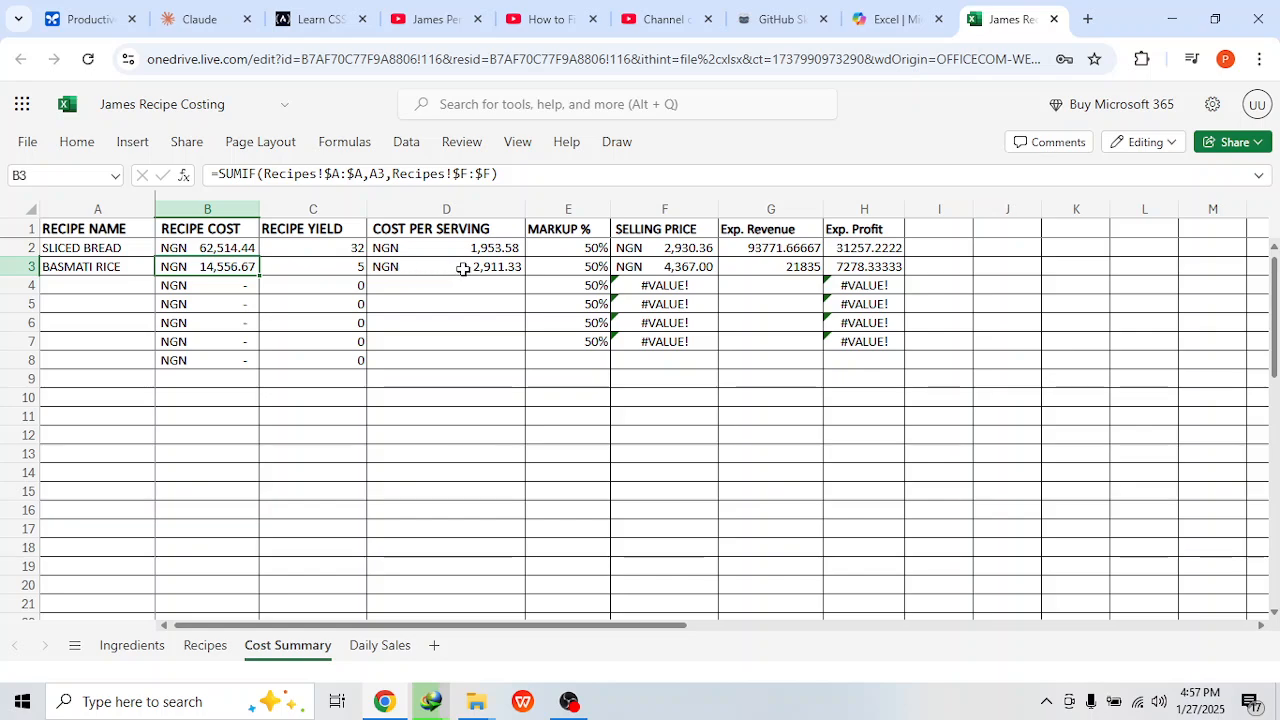
click(645, 268)
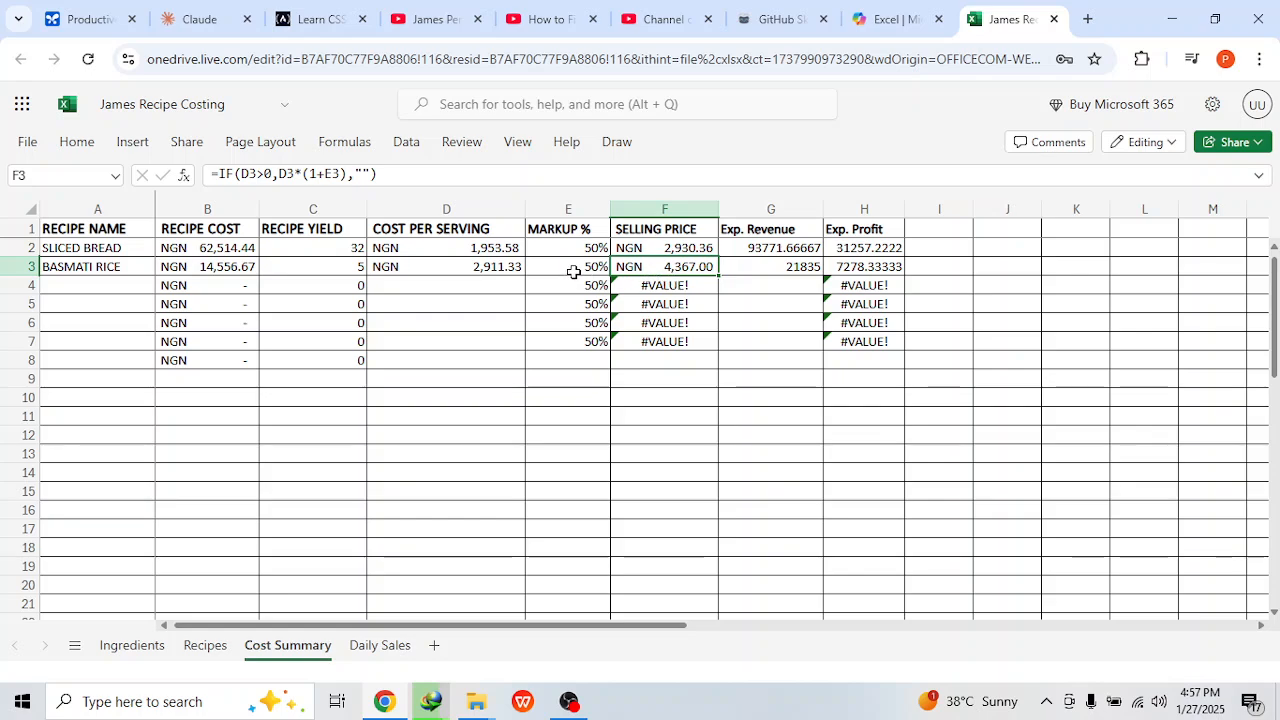
click(674, 248)
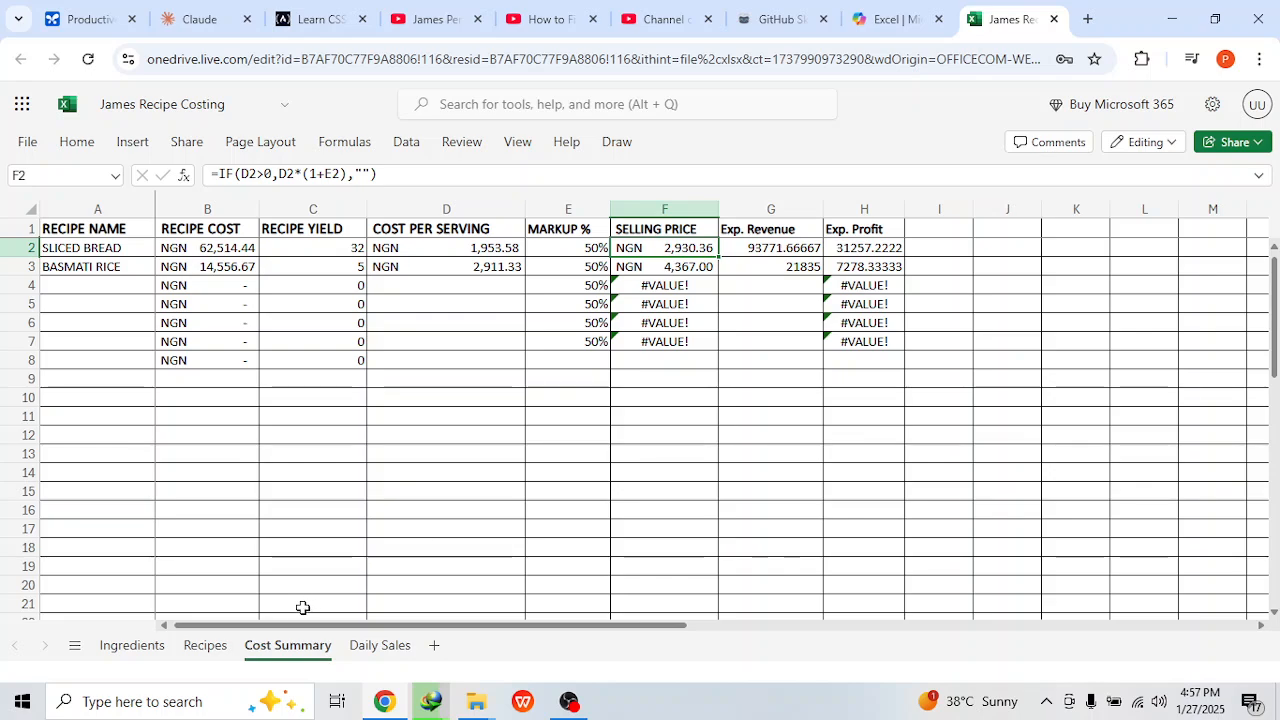
Step: In the basmati rice recipe, set the basmati rice quantity to 120 and the chicken quantity to 700
click(205, 646)
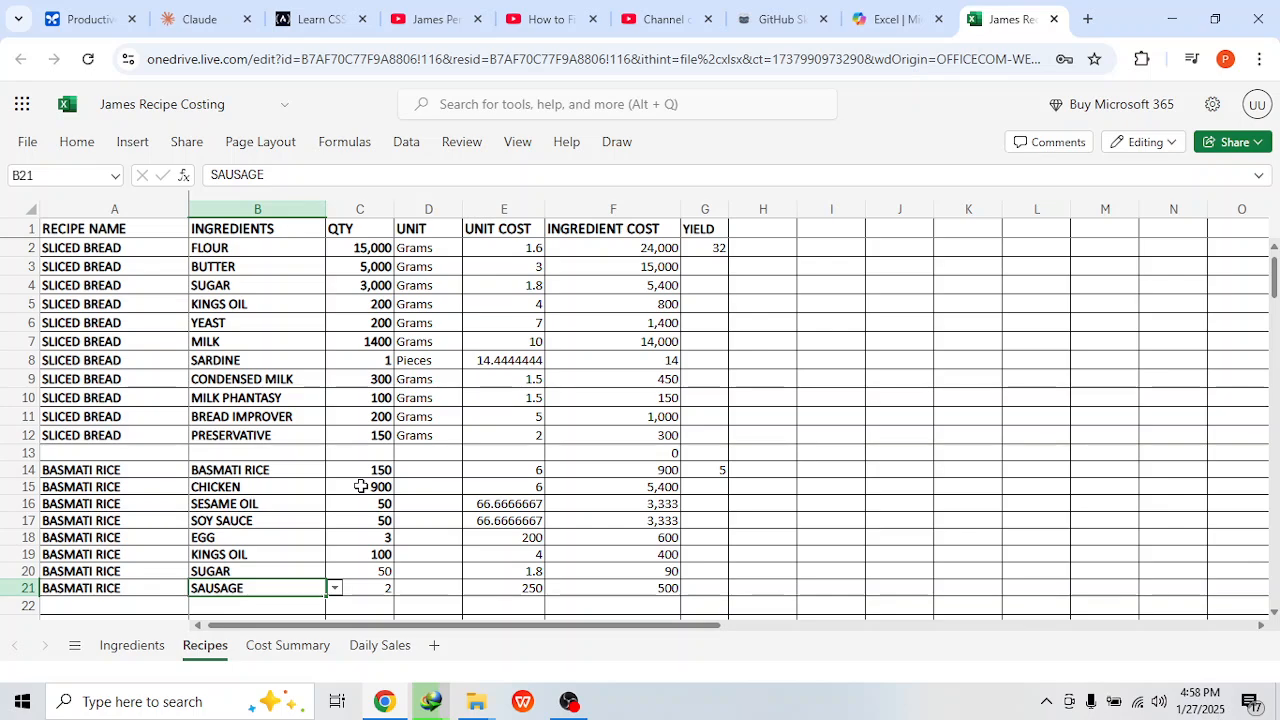
click(151, 658)
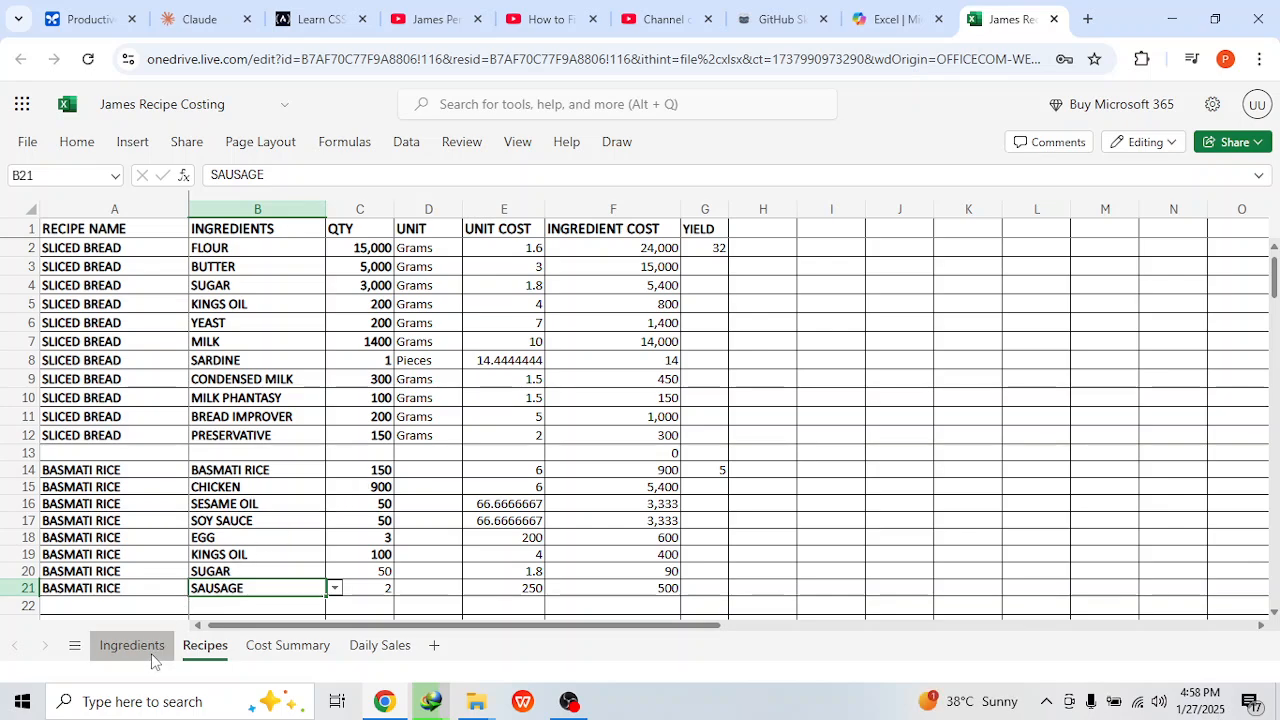
click(255, 653)
click(210, 651)
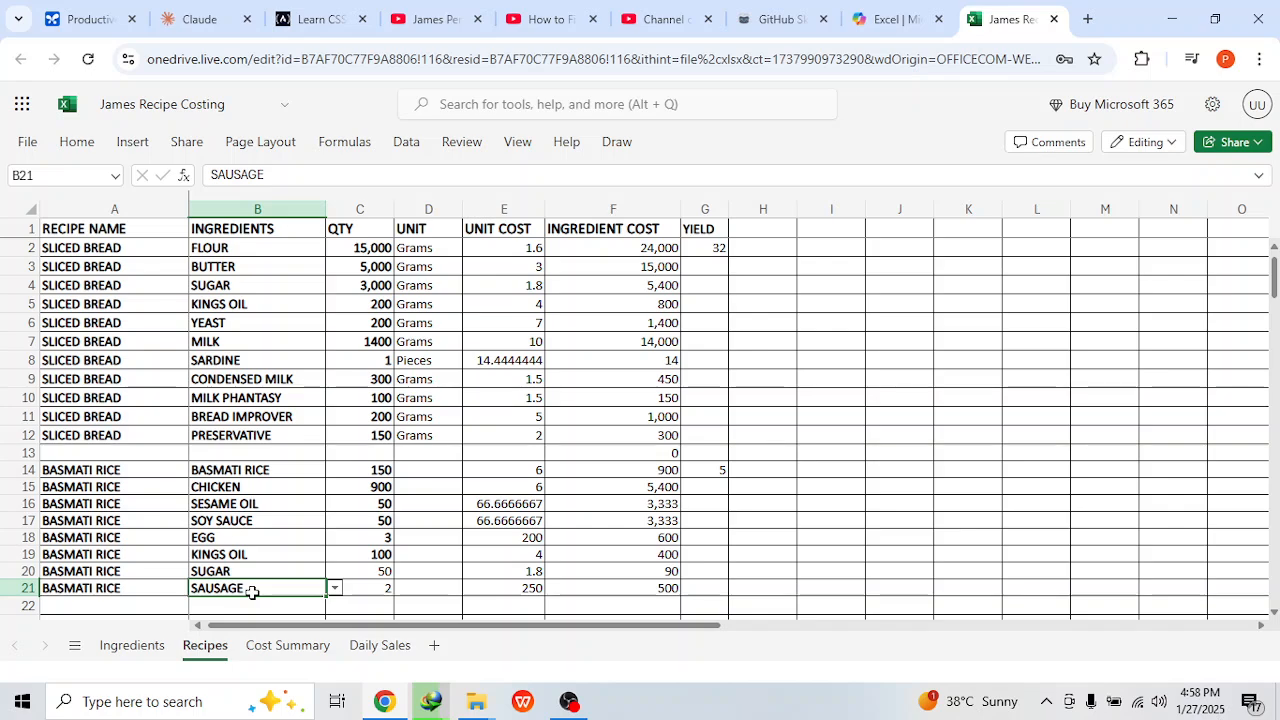
click(347, 472)
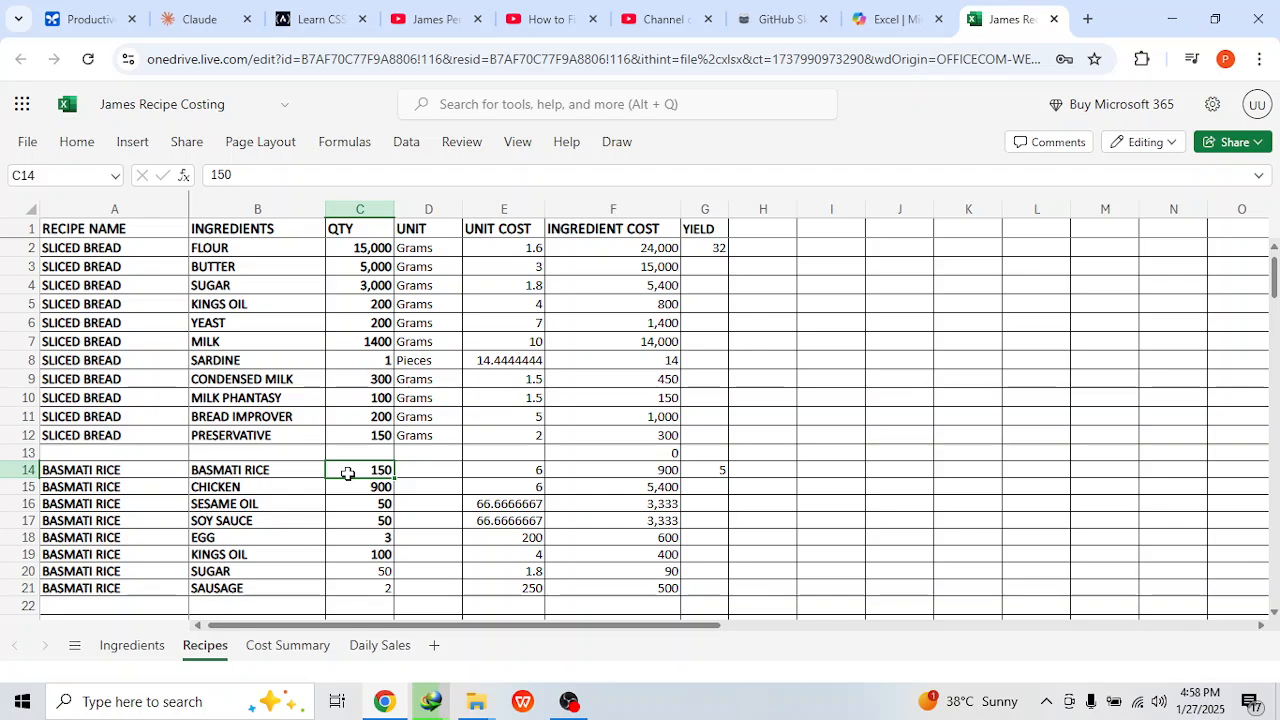
text(12)
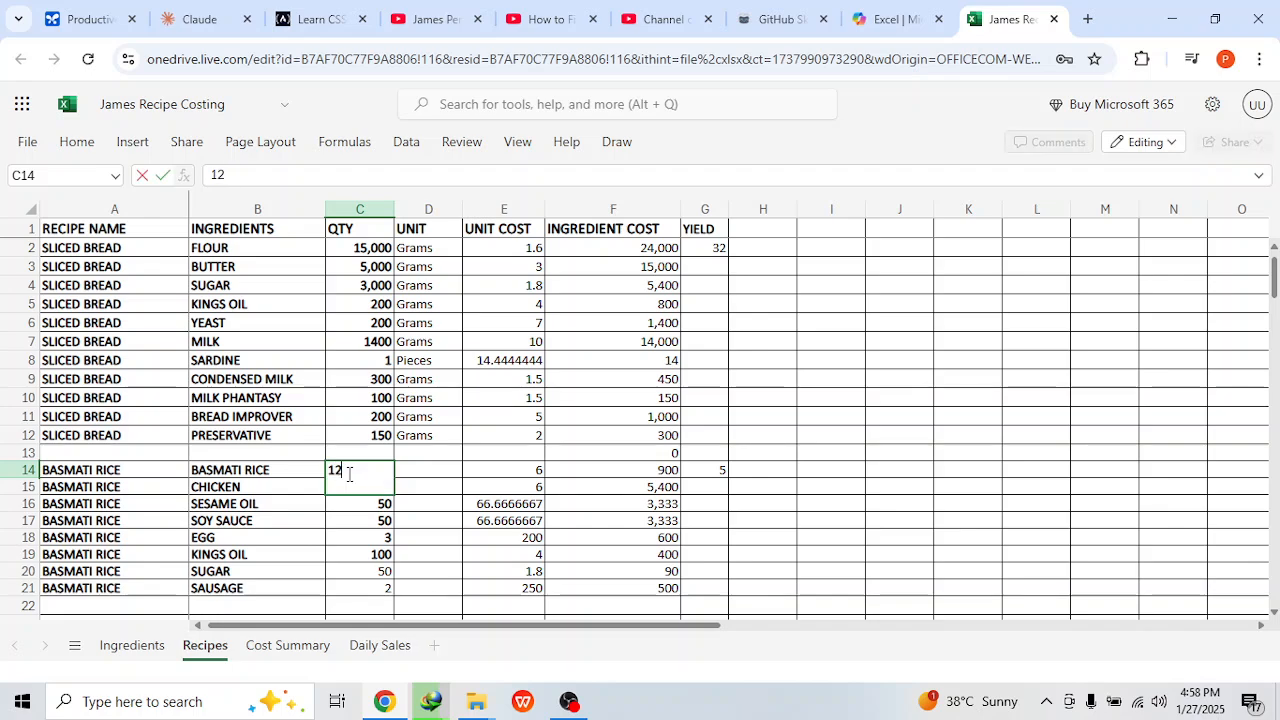
text(0)
key(Return)
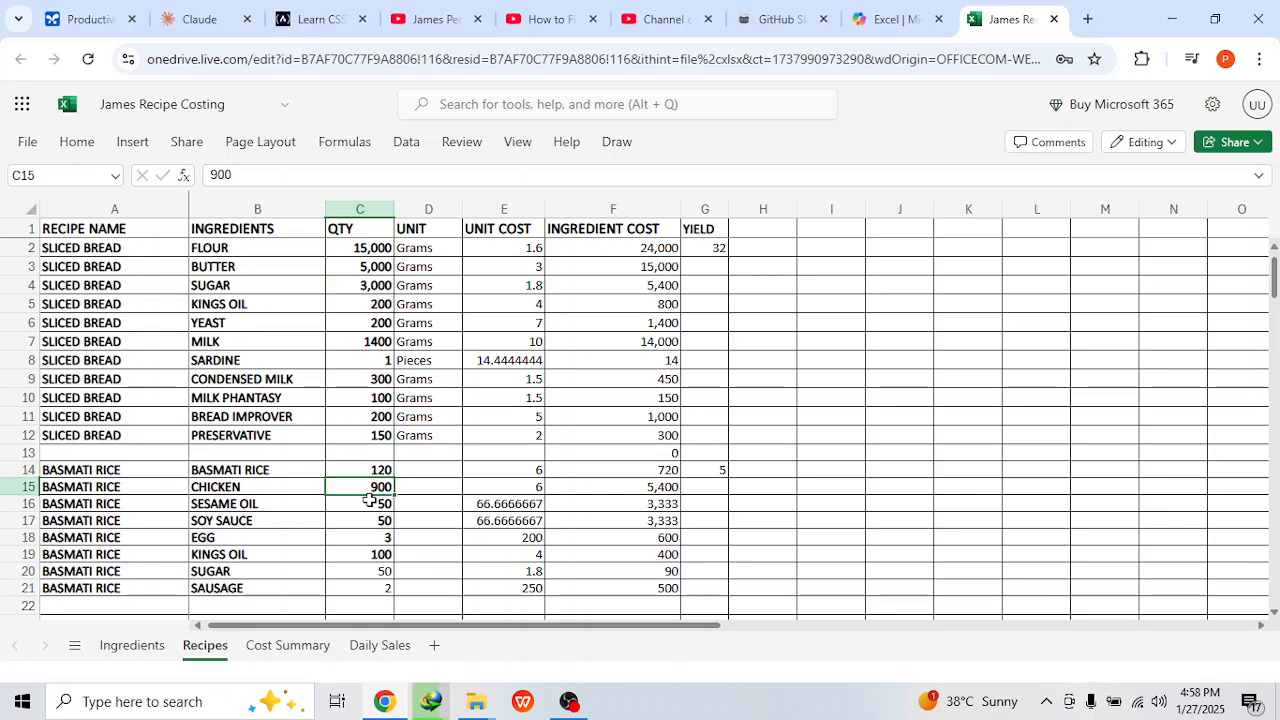
key(Return)
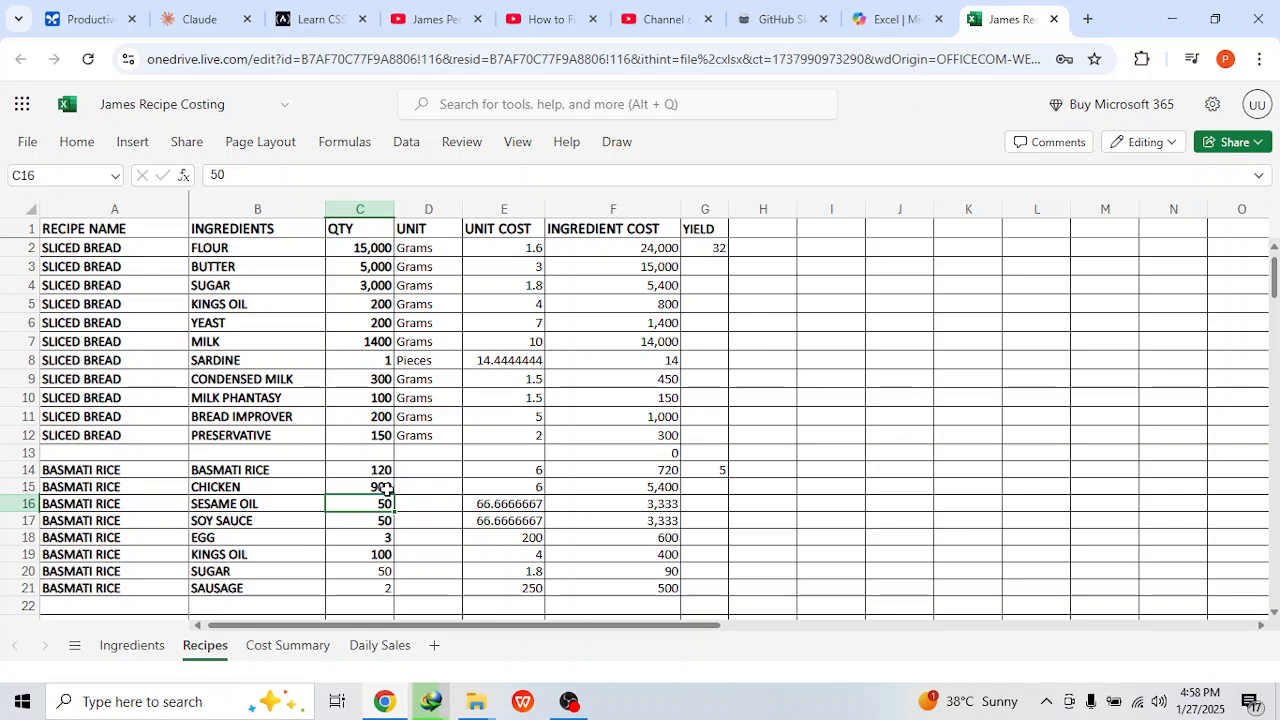
click(380, 486)
text(700)
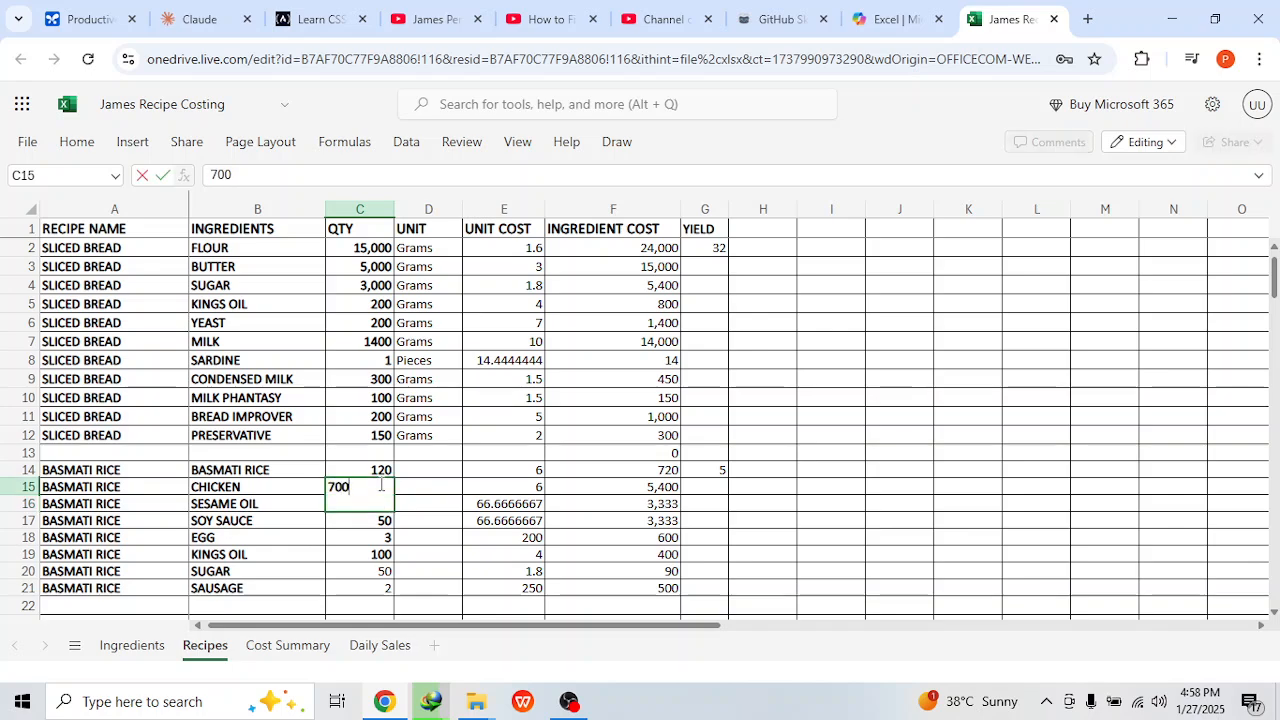
key(Return)
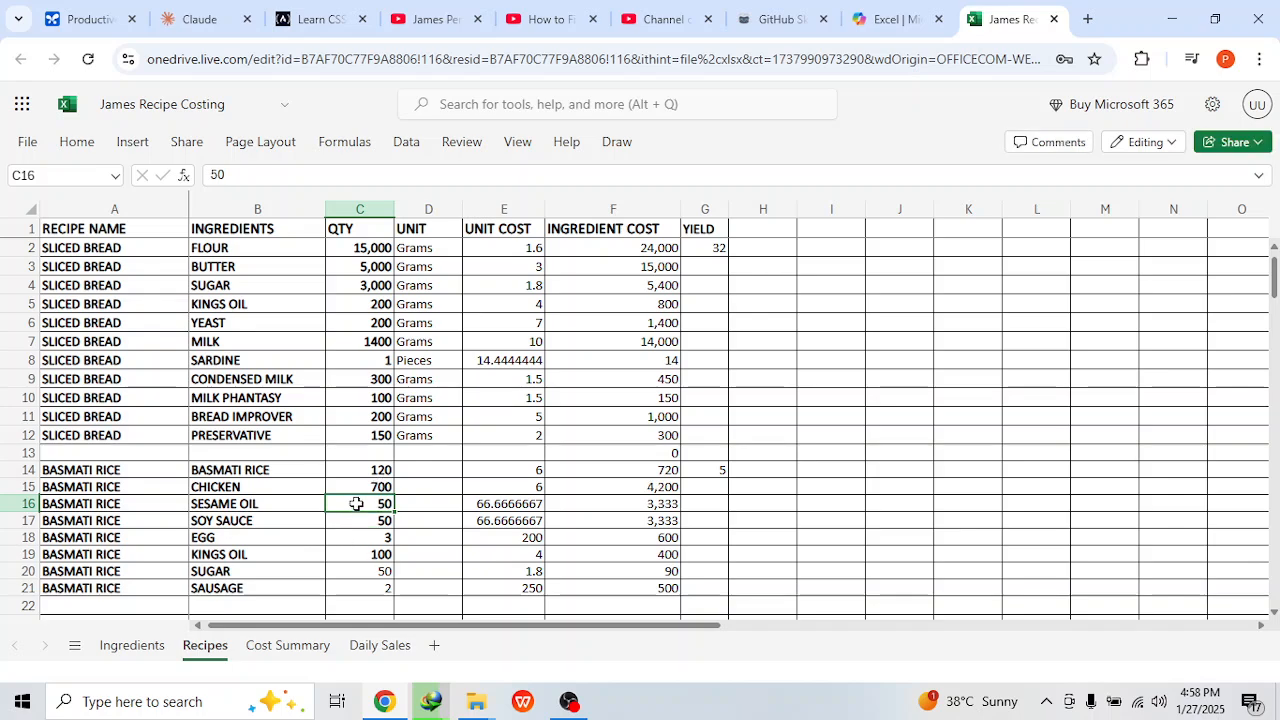
Step: Set the basmati rice recipe's sesame oil and soy sauce quantities to 30 each and kings oil to 80
text(30)
key(Return)
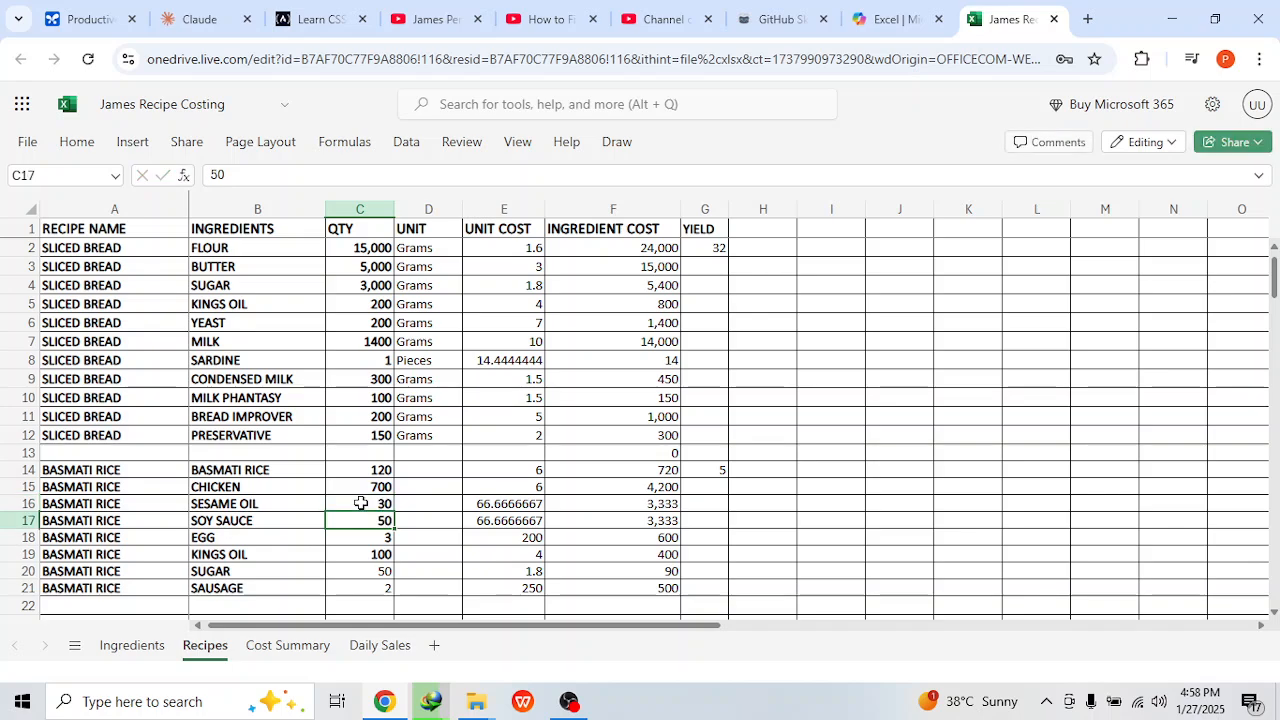
text(30)
key(Return)
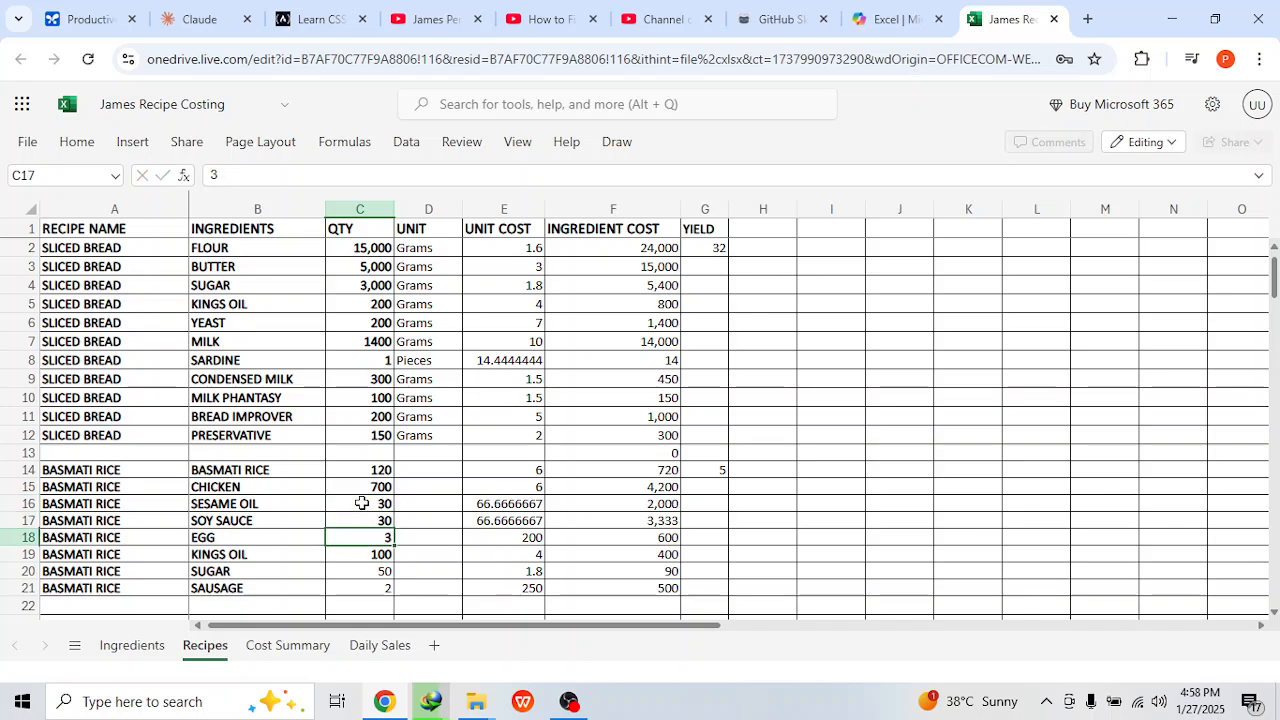
click(351, 557)
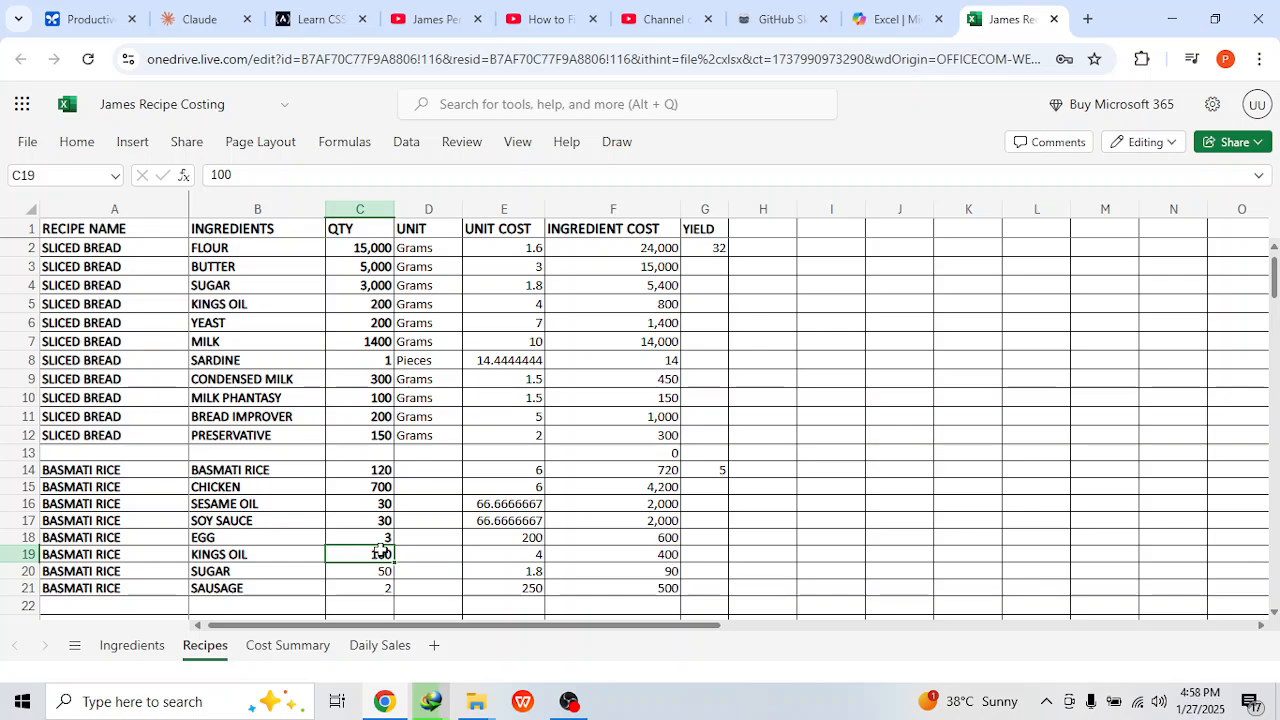
text(80)
key(Return)
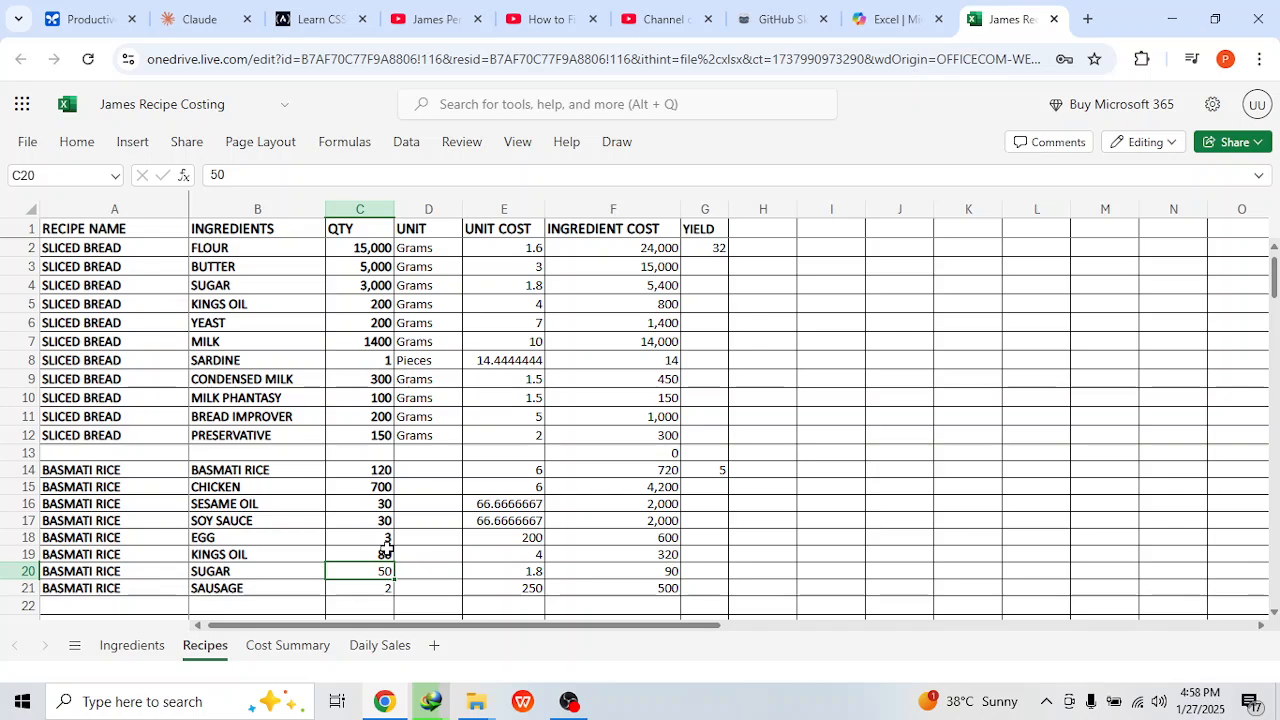
Step: Set the basmati rice recipe's sugar quantity to 20, sausage to 1 and egg to 2
text(20)
key(Return)
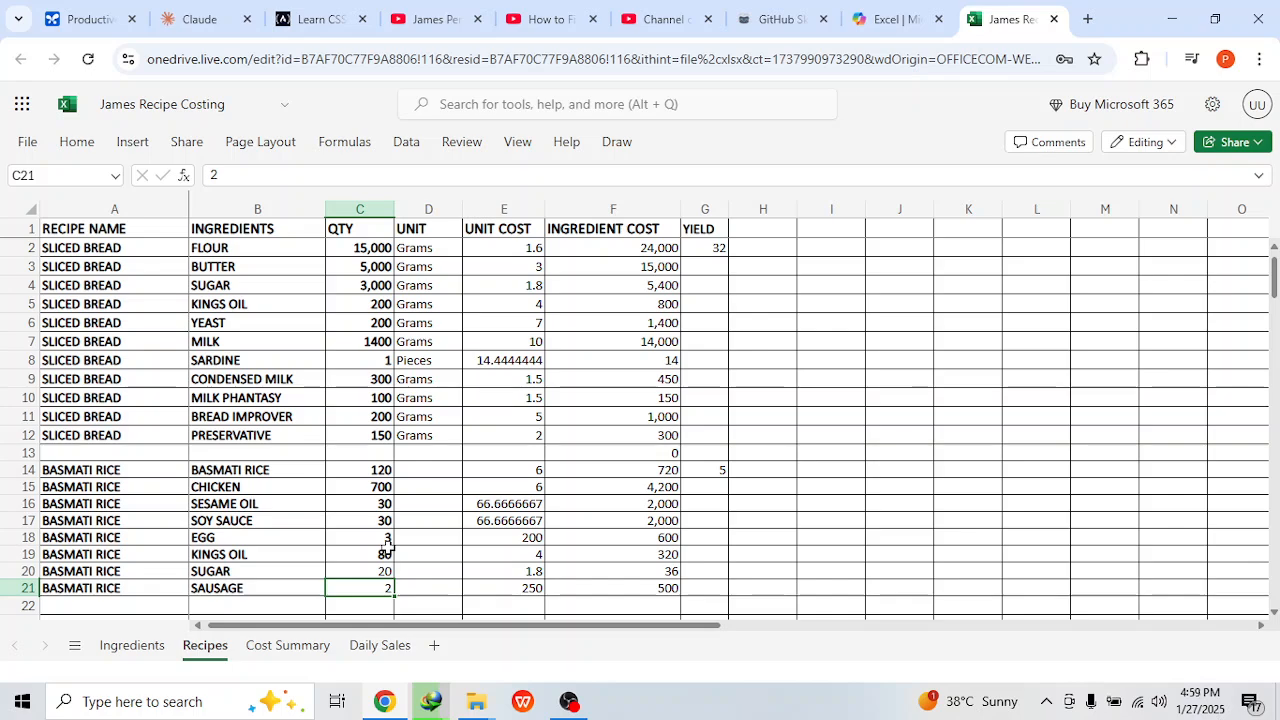
text(1)
key(Return)
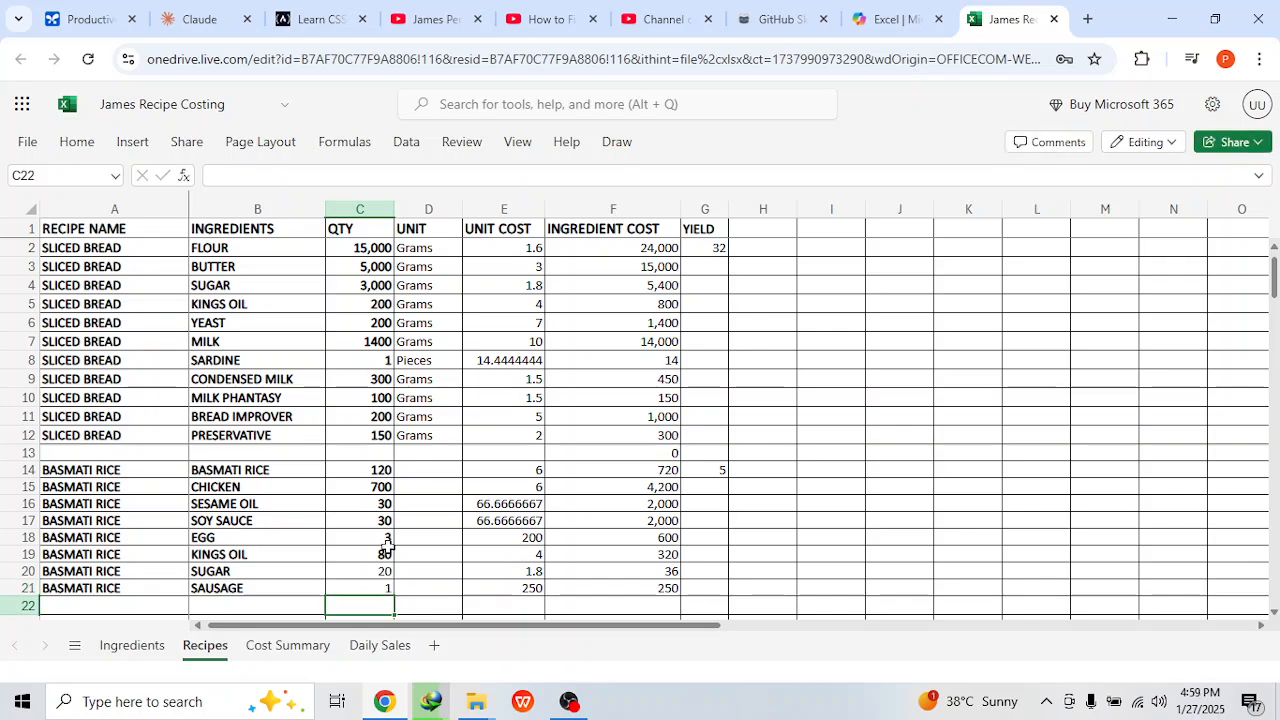
click(387, 540)
text(2)
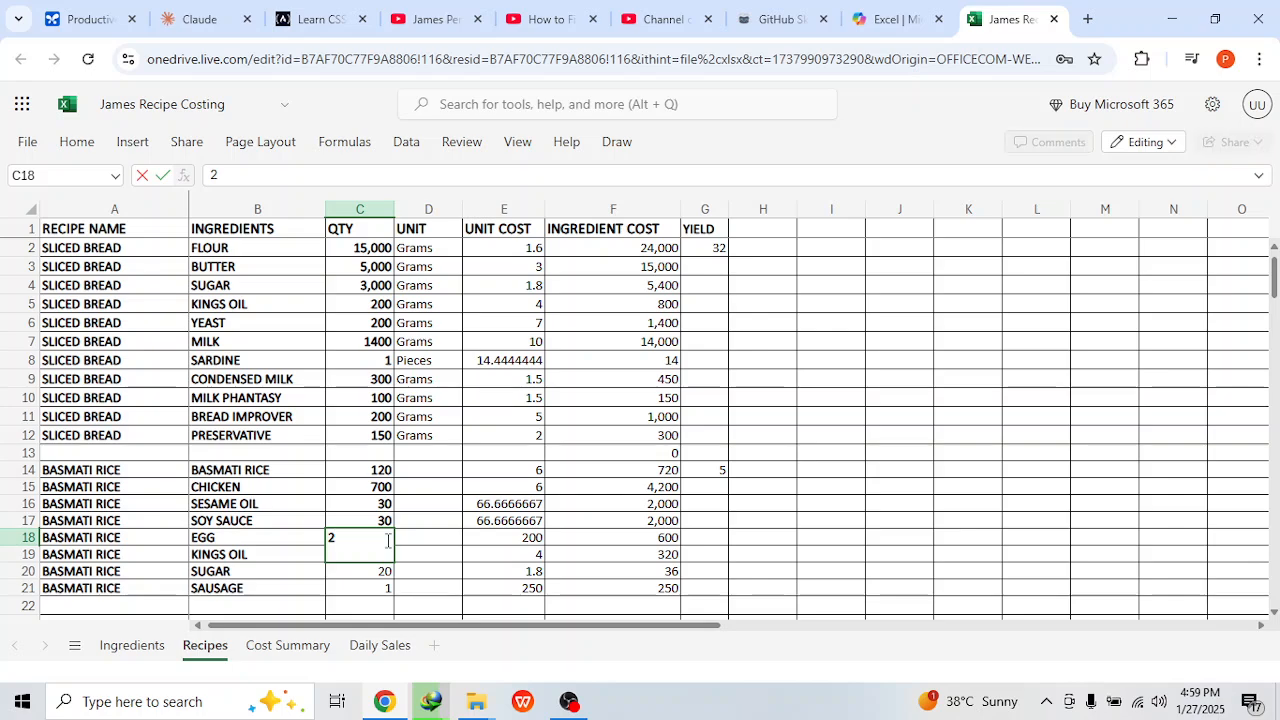
key(Return)
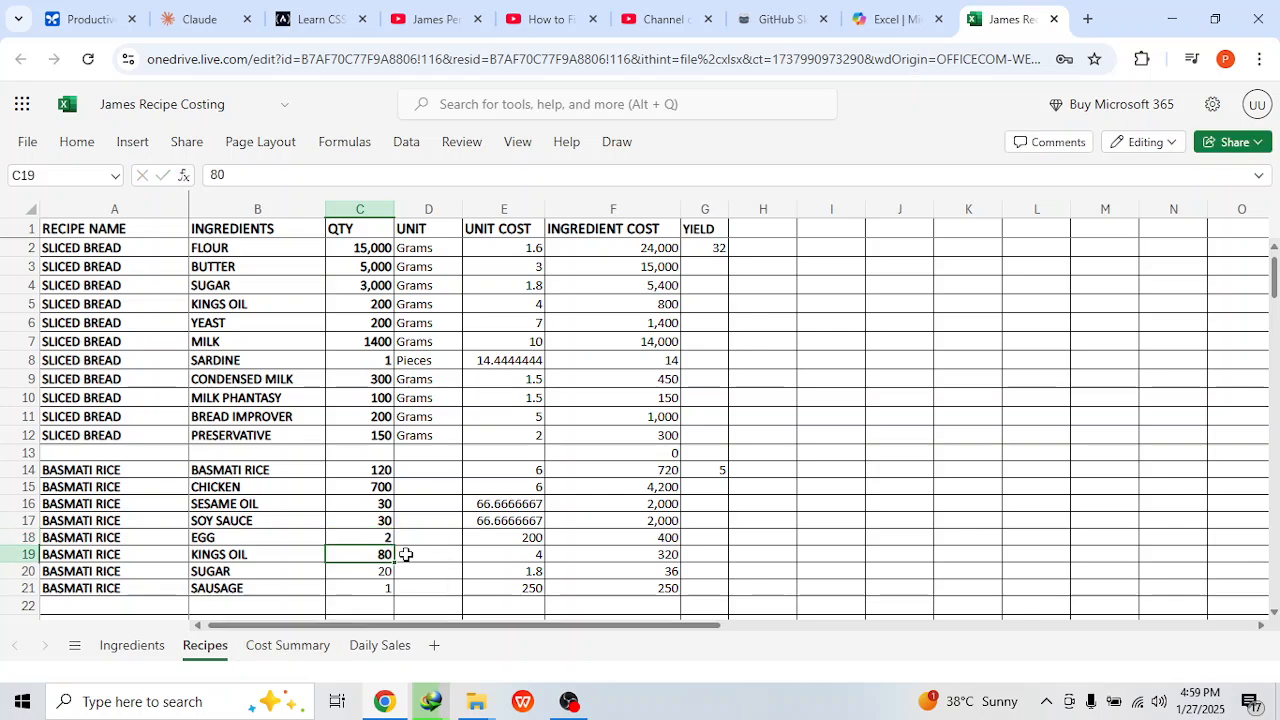
Step: Check the cost summary, then set the basmati rice recipe's rice quantity to 200 and chicken to 1000
click(310, 650)
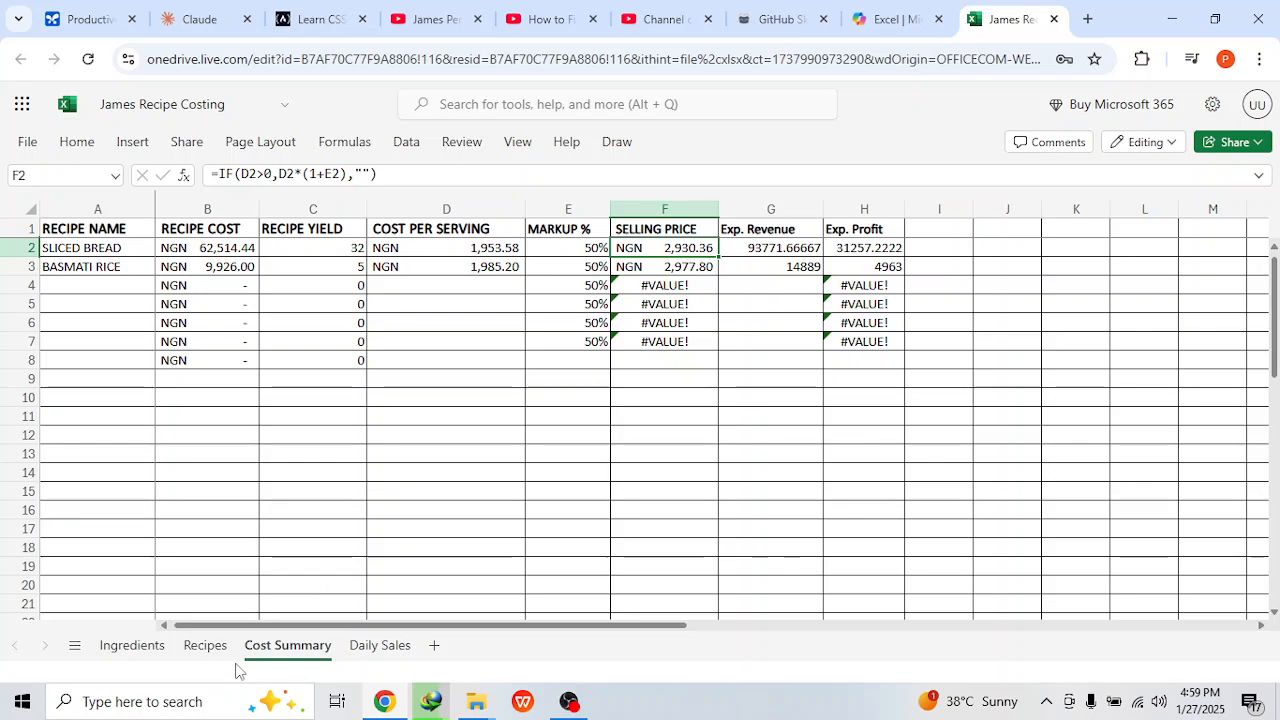
click(205, 645)
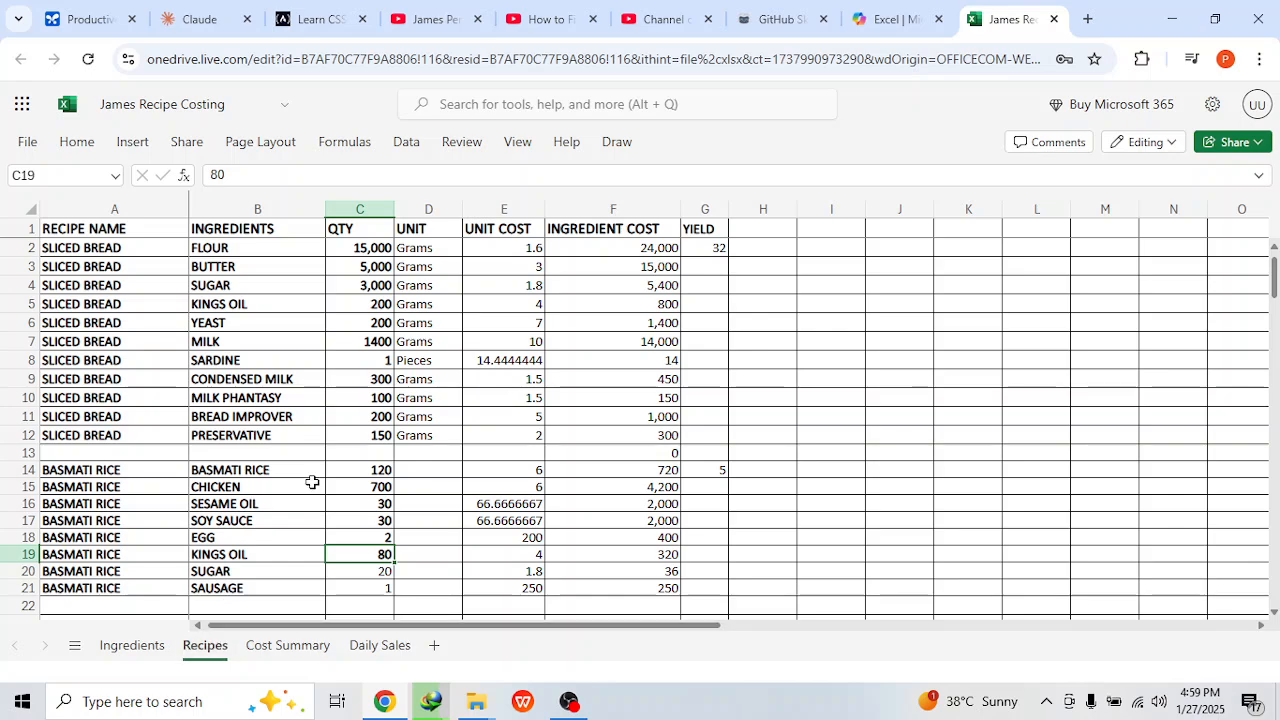
click(383, 469)
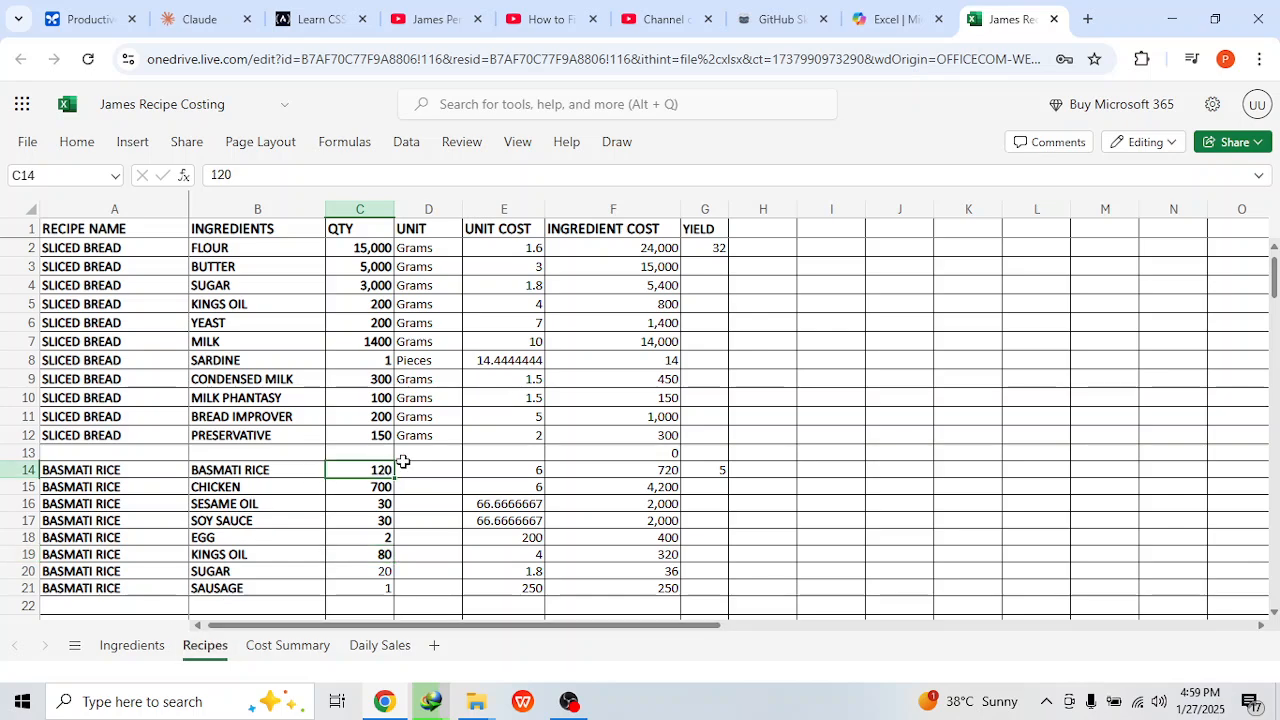
text(200)
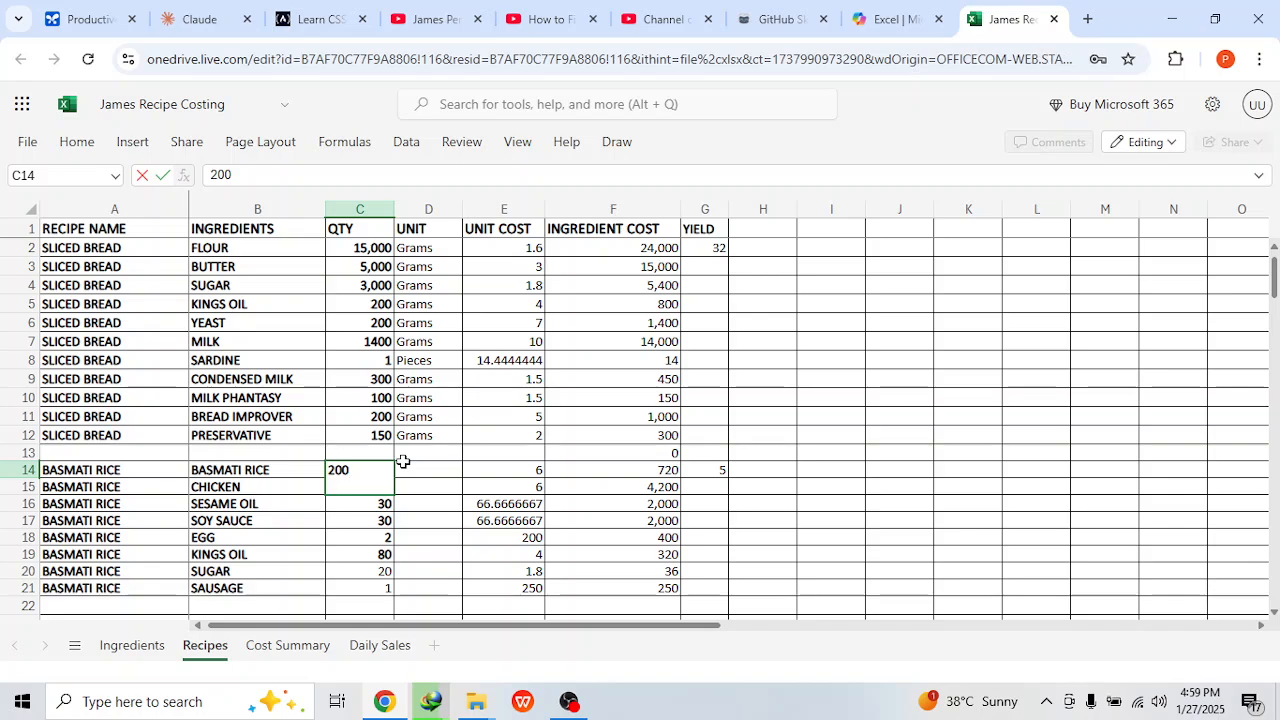
key(Return)
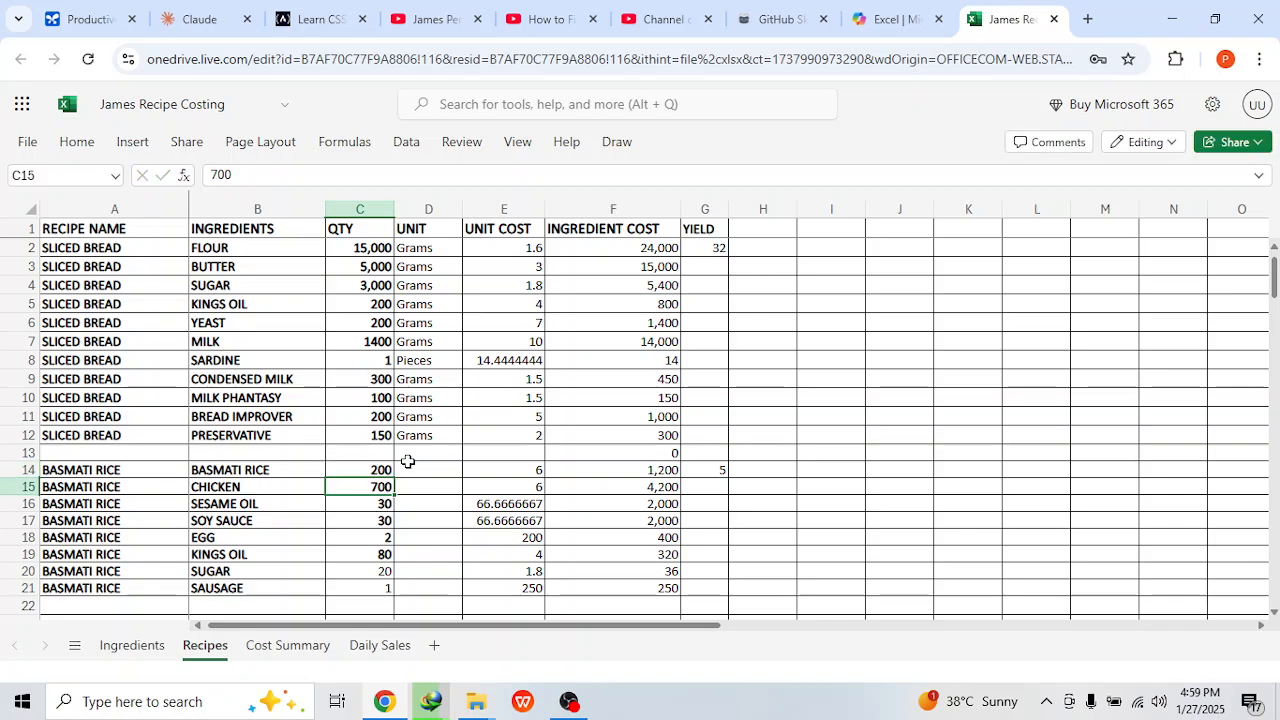
text(1)
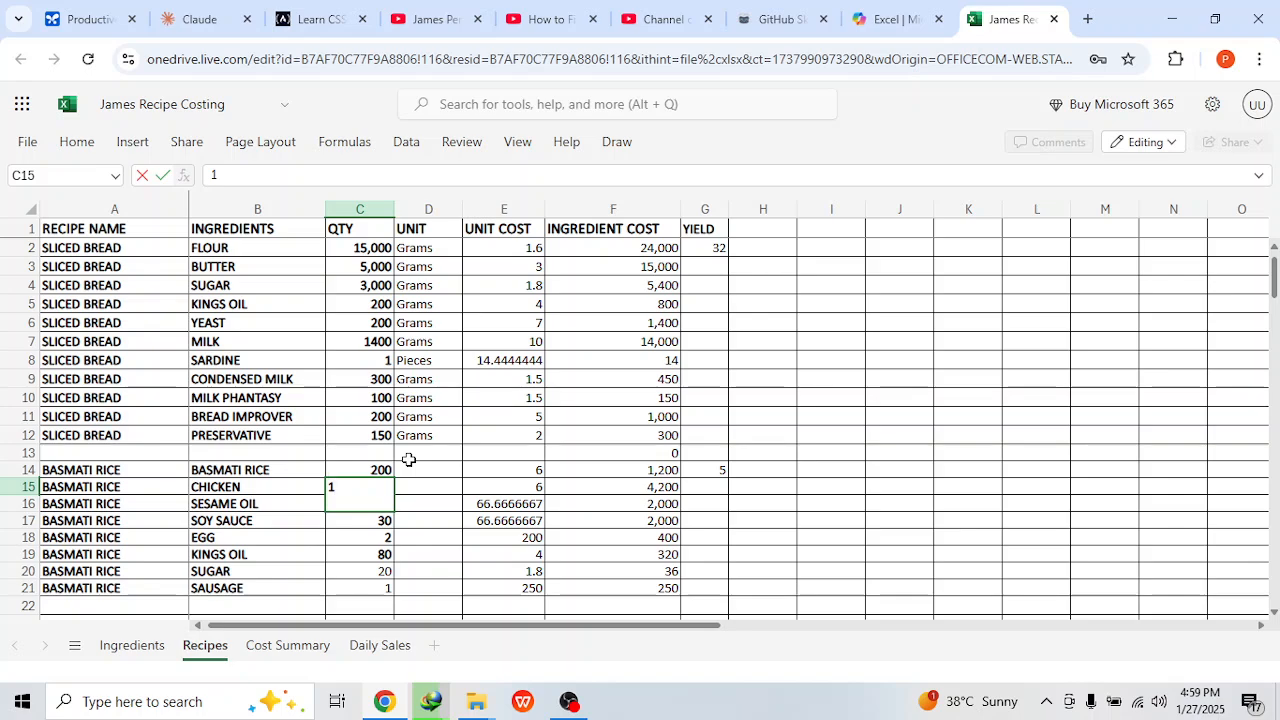
text(000)
key(Return)
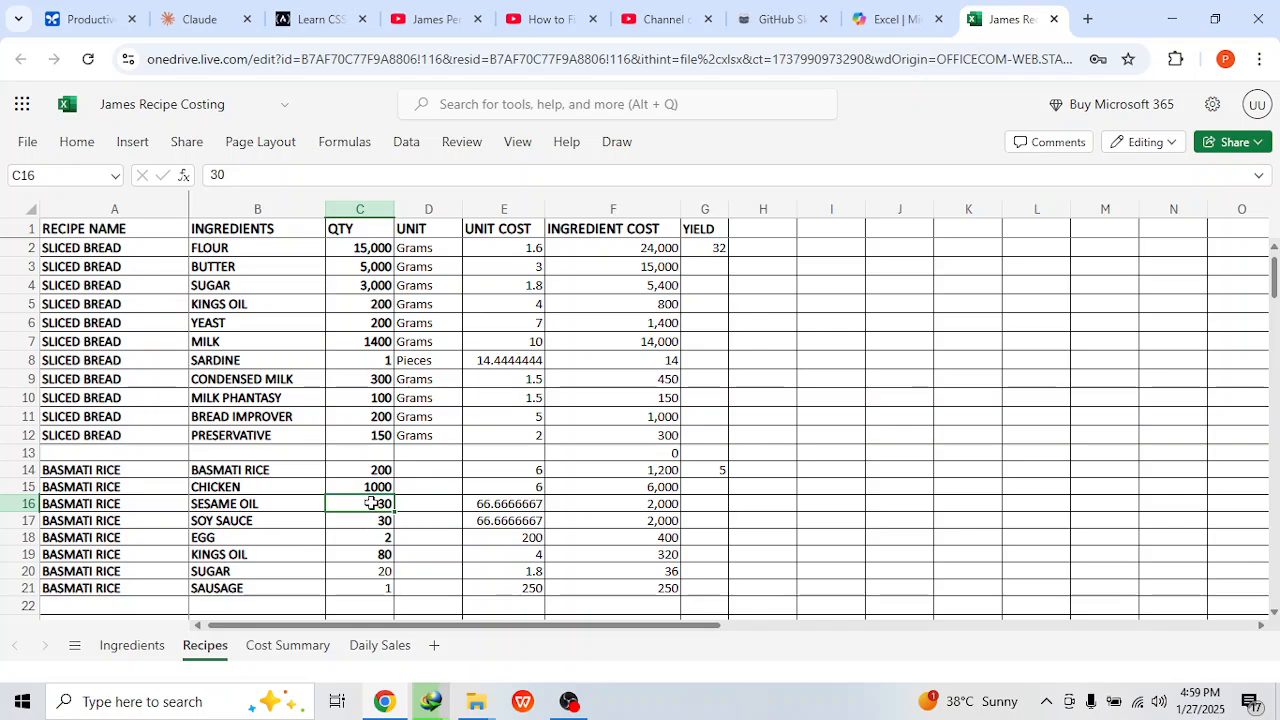
Step: Set the basmati rice recipe's sesame oil and soy sauce quantities to 50 each and egg to 4
text(50)
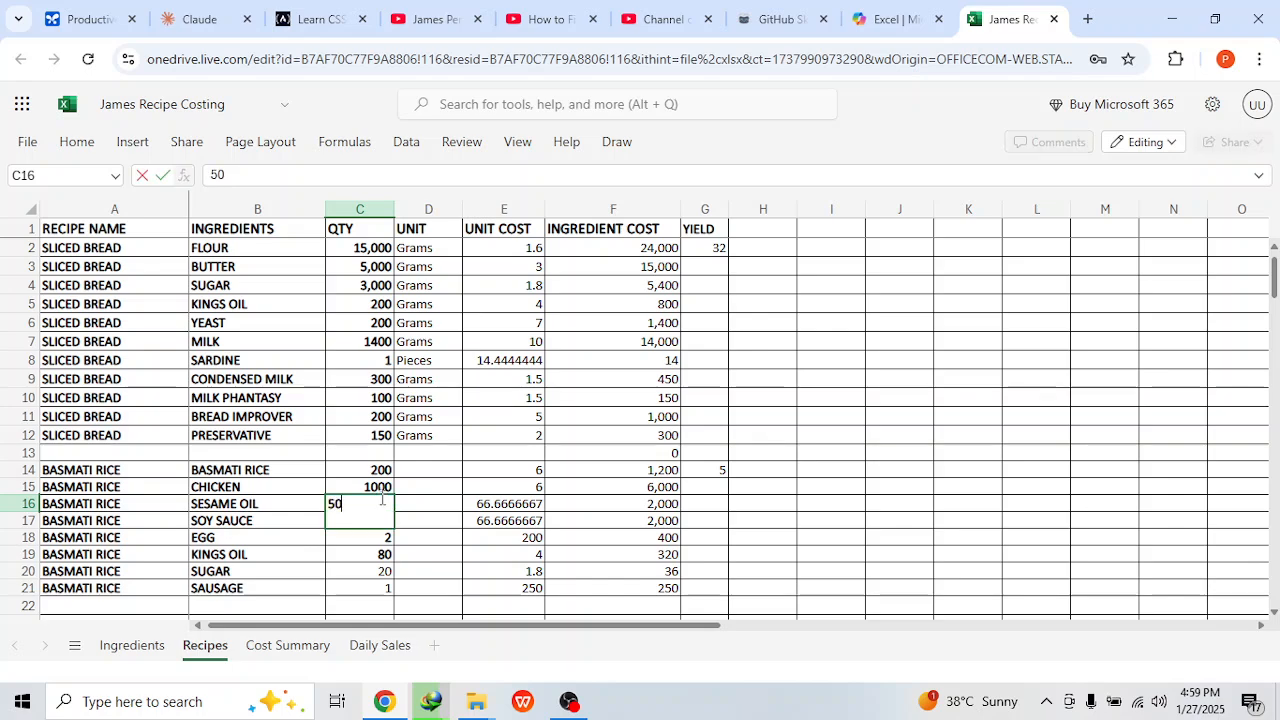
key(Return)
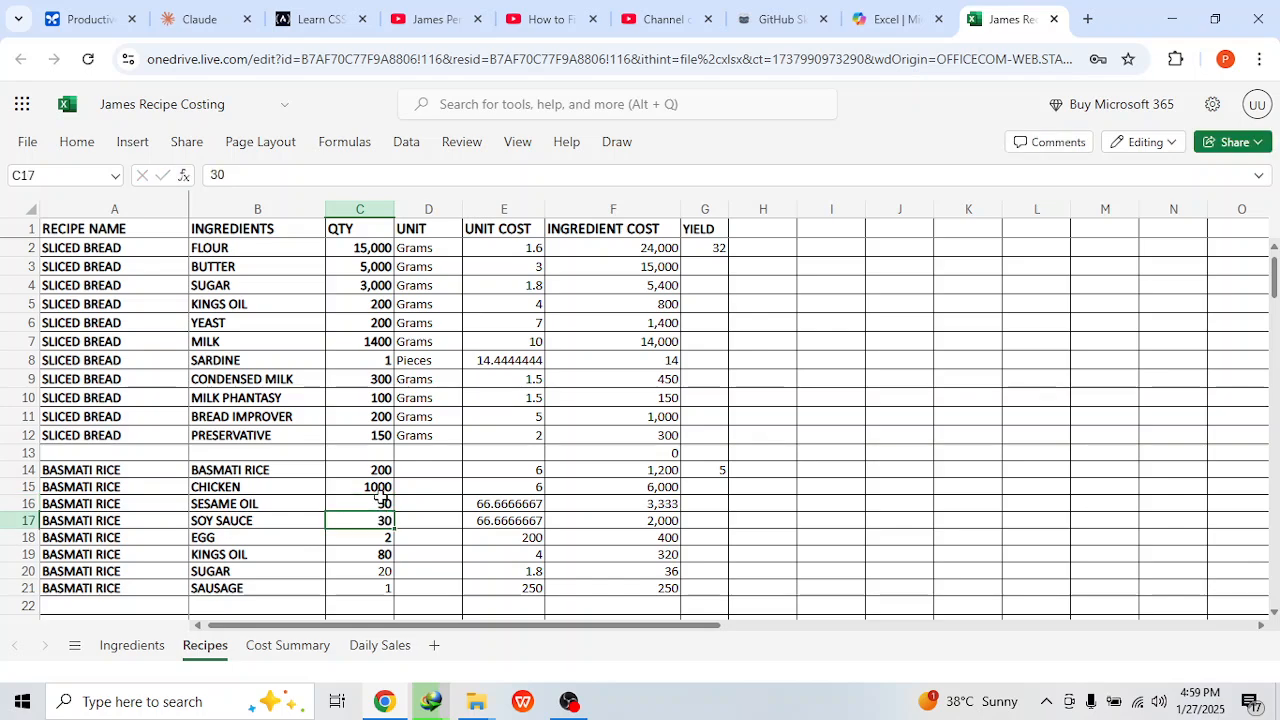
text(50)
key(Return)
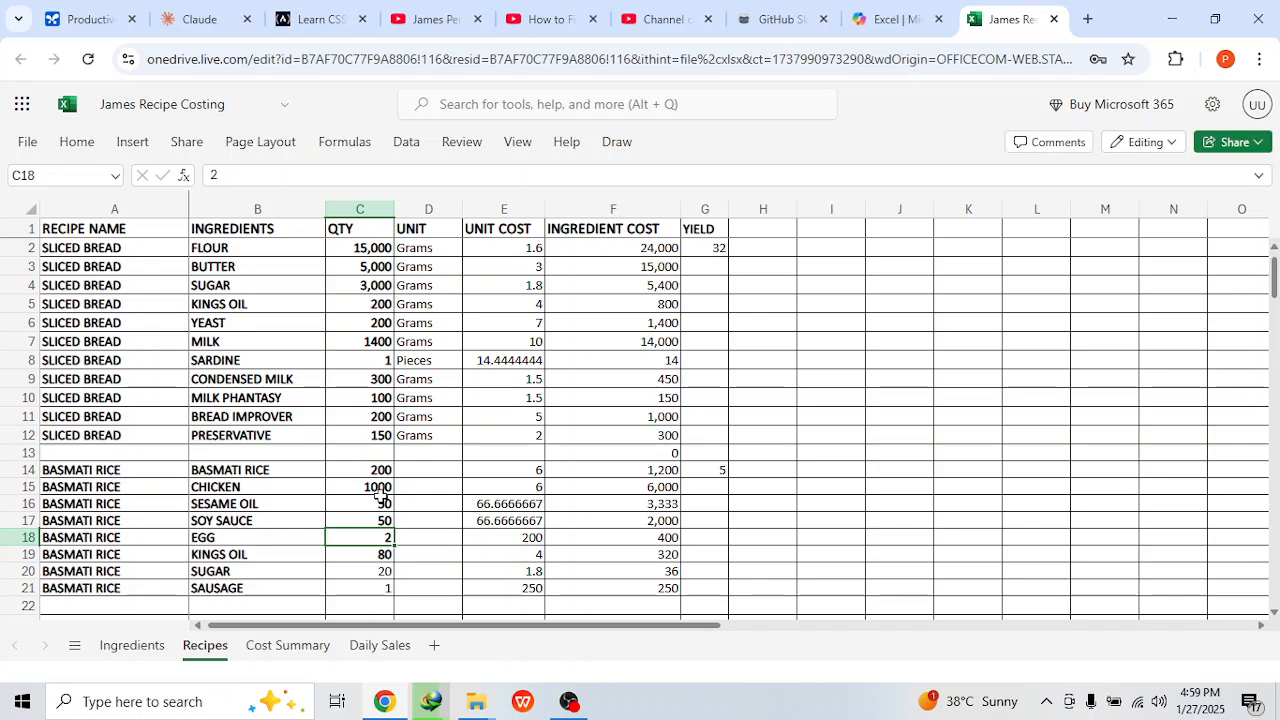
text(4)
key(Return)
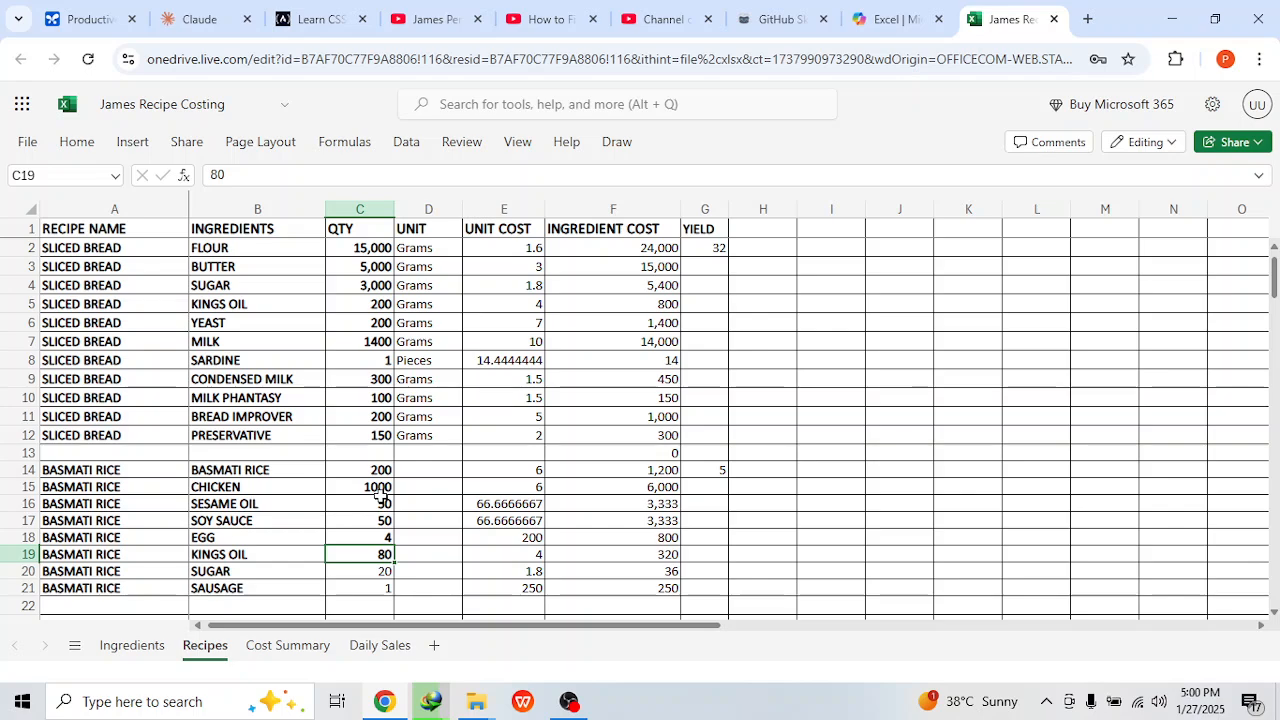
Step: Set the basmati rice recipe's kings oil quantity to 100, sugar to 50 and sausage to 3
text(100)
key(Return)
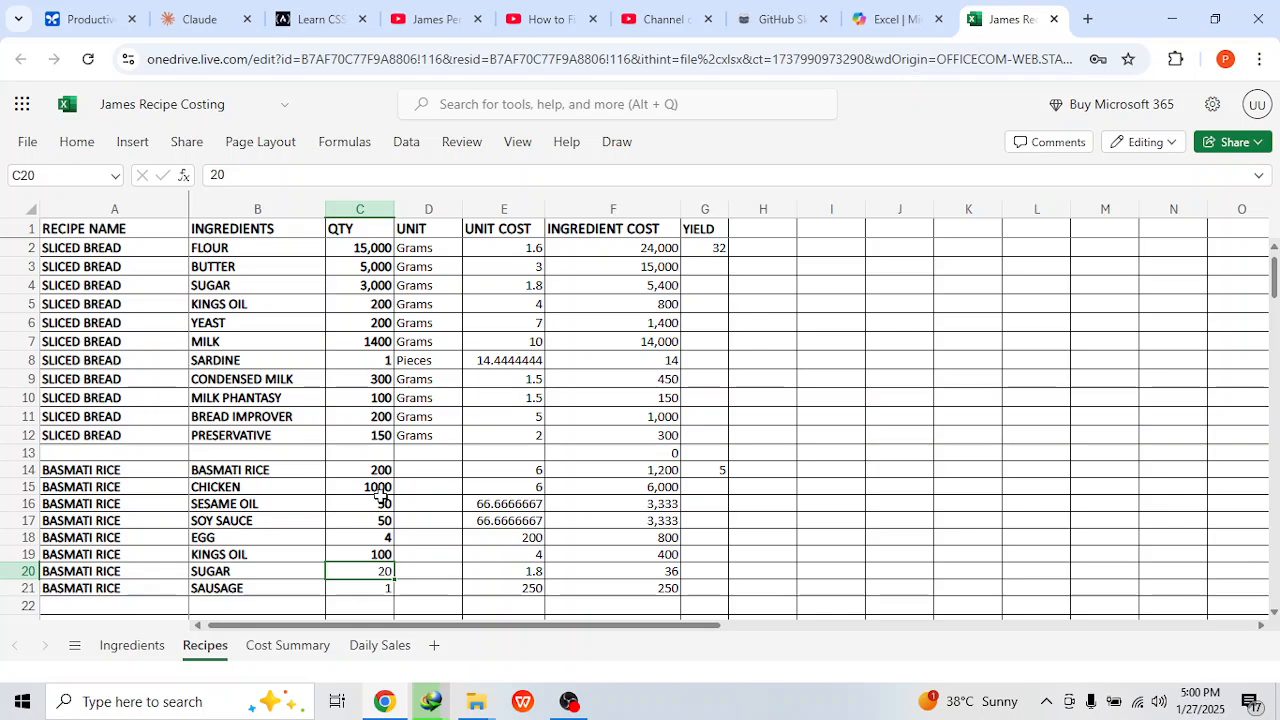
text(50)
key(Return)
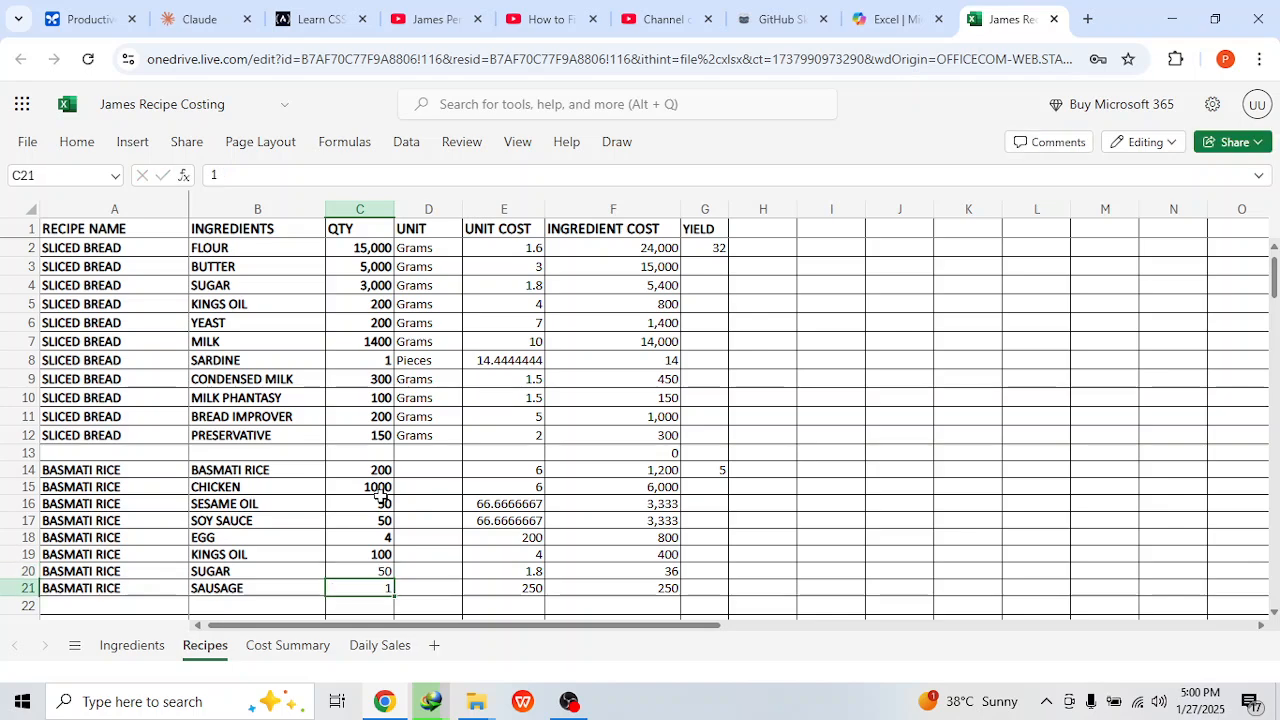
text(3)
key(Return)
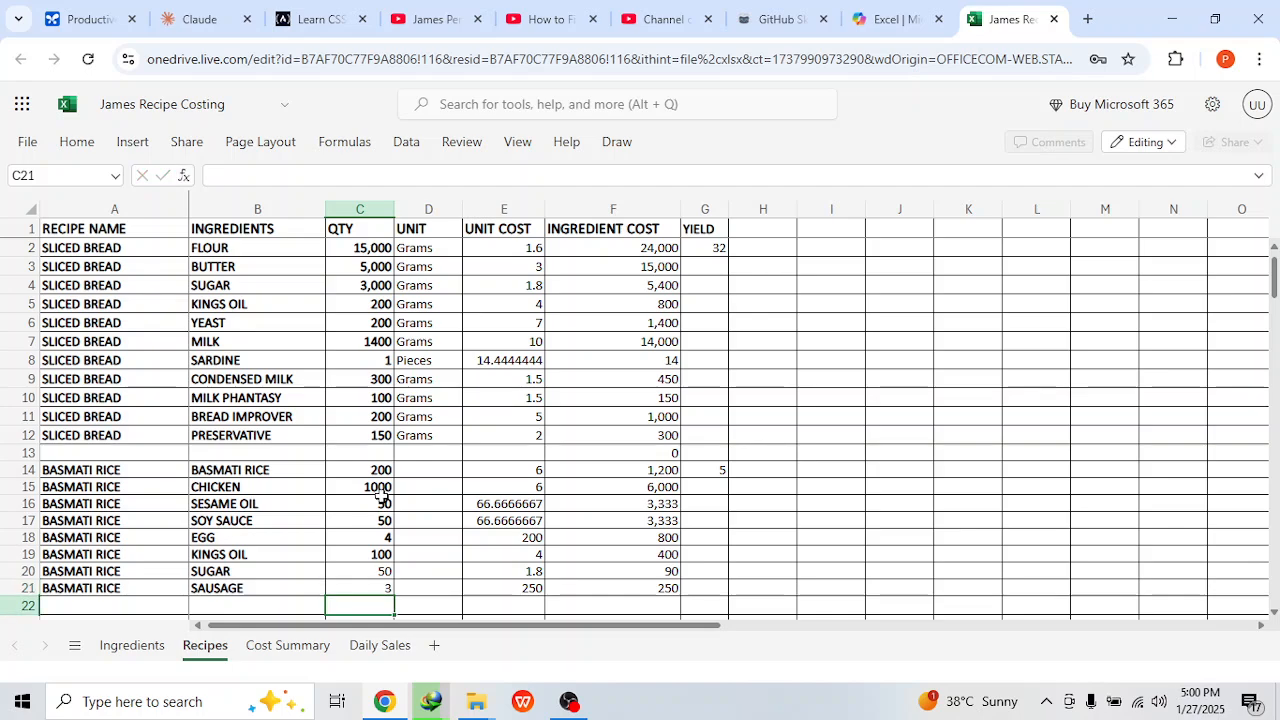
Step: Review the updated recipe costs on the cost summary and open the Daily Sales report sheet
scroll(349, 574, down, 2)
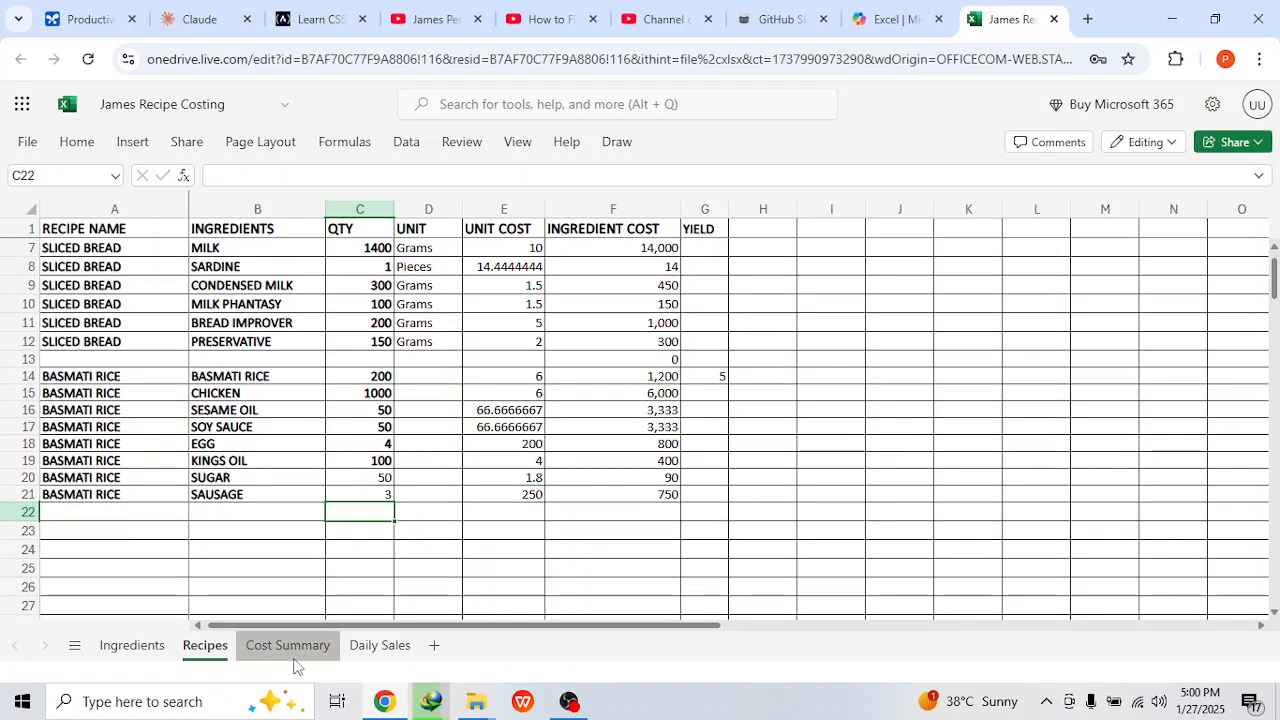
click(288, 645)
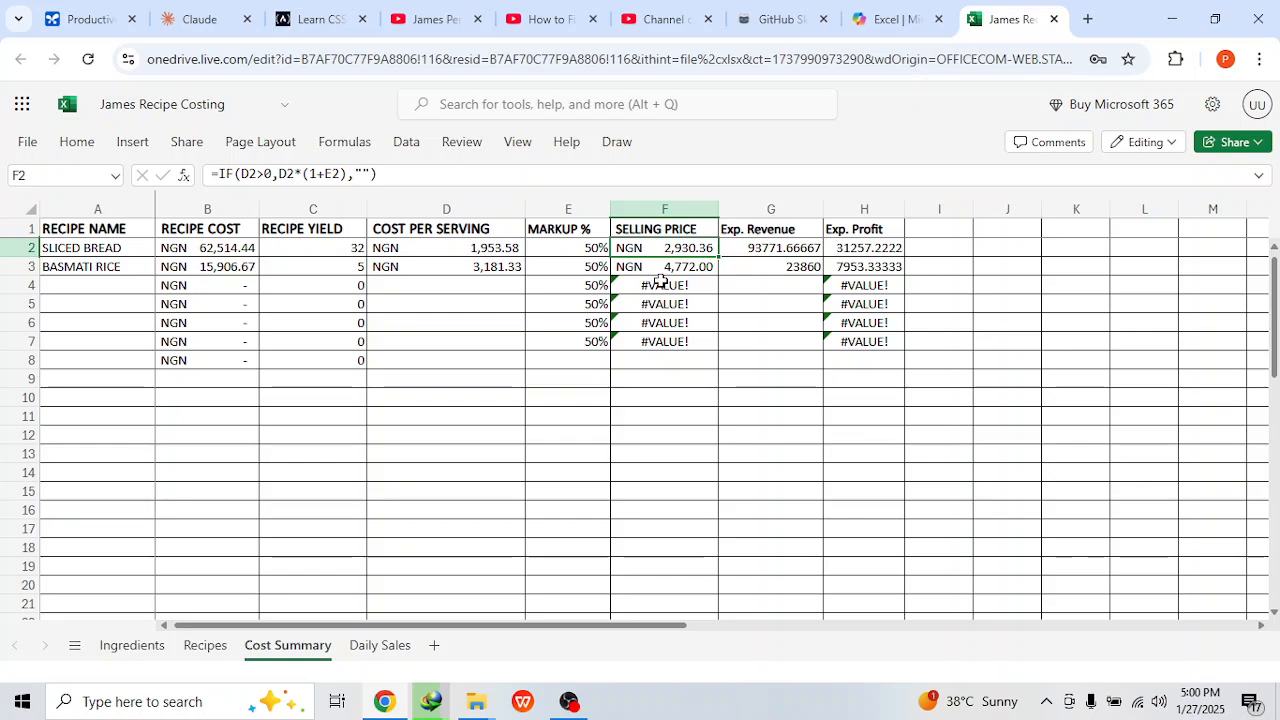
click(372, 650)
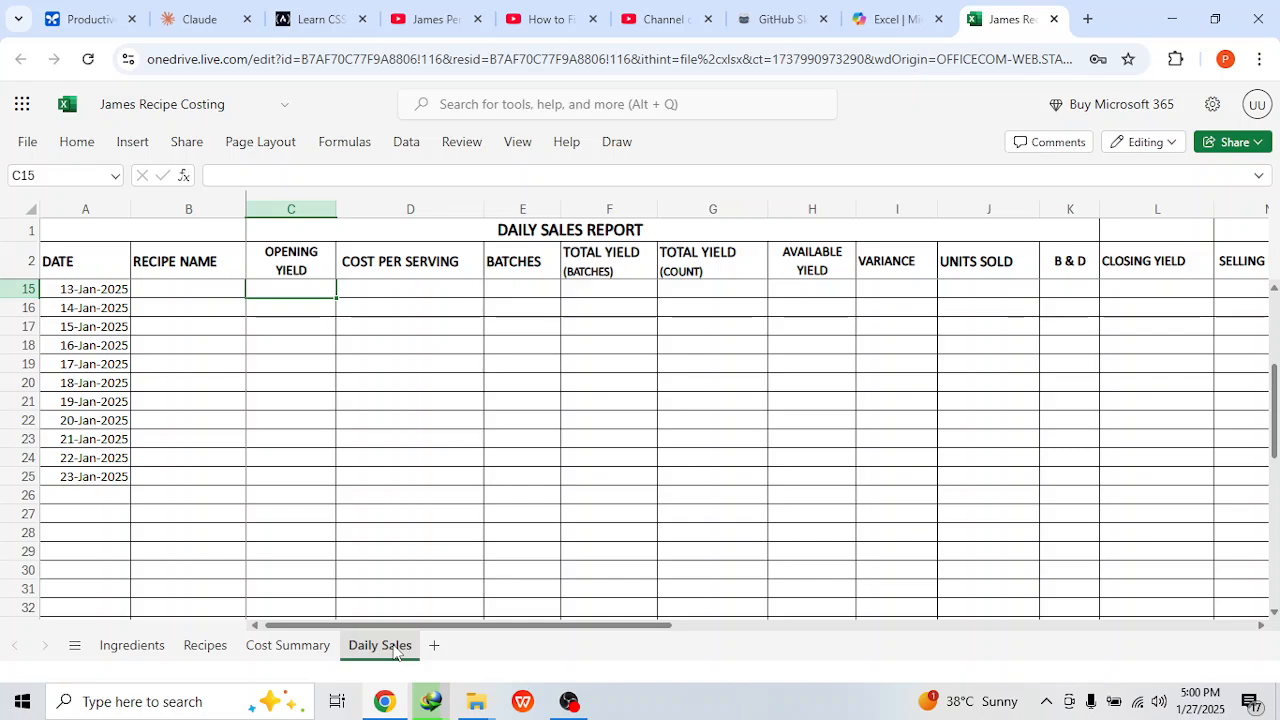
scroll(276, 520, up, 4)
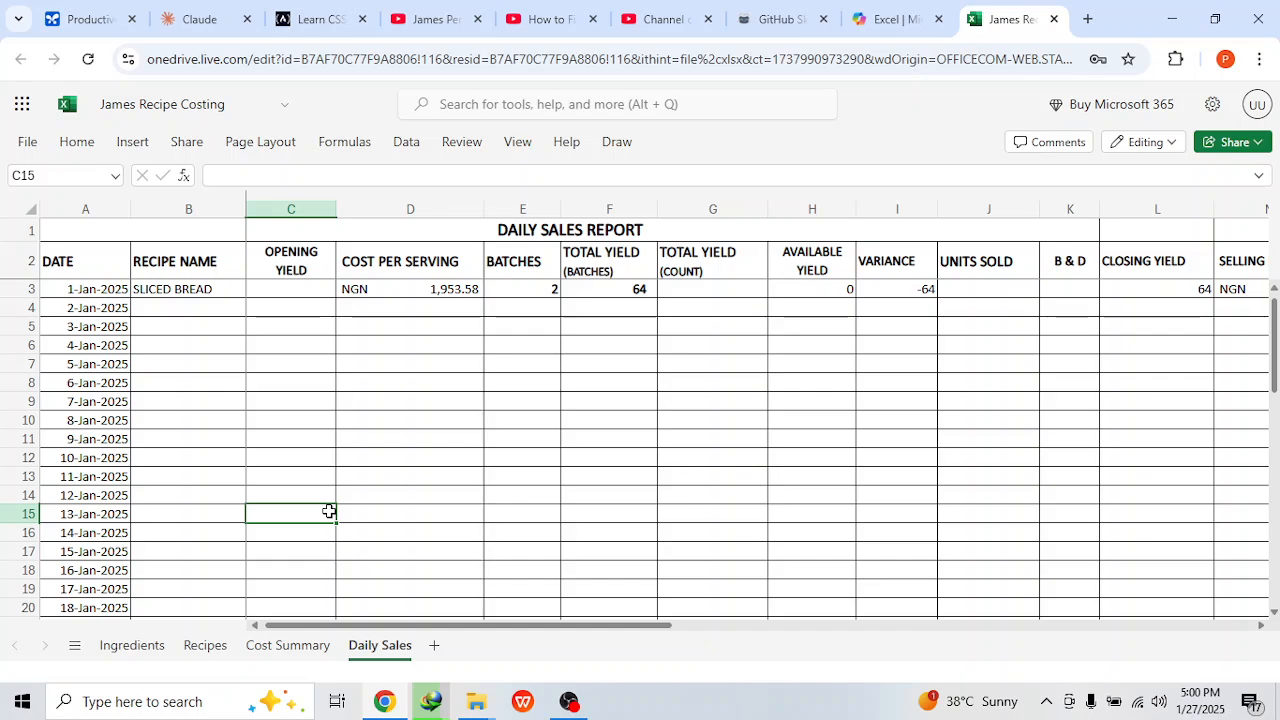
Step: Change the first day's recipe name in the daily sales report to BASMATI RICE from the dropdown list
click(197, 292)
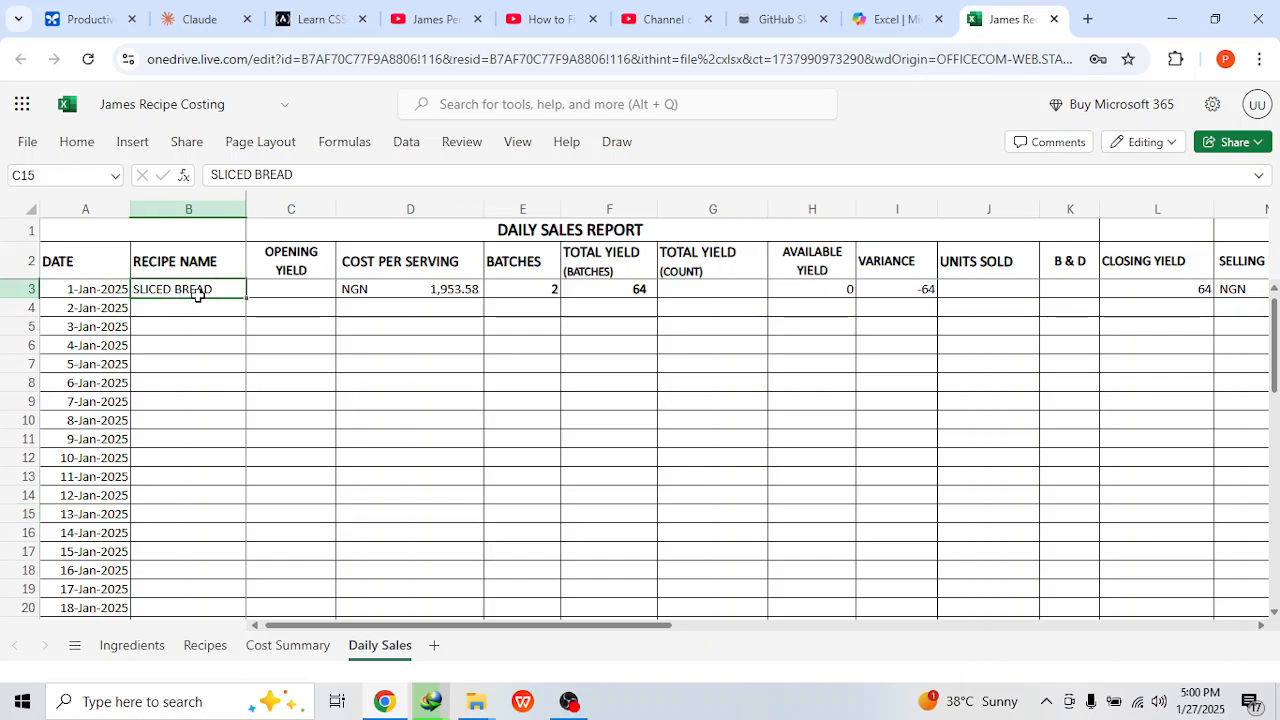
click(265, 288)
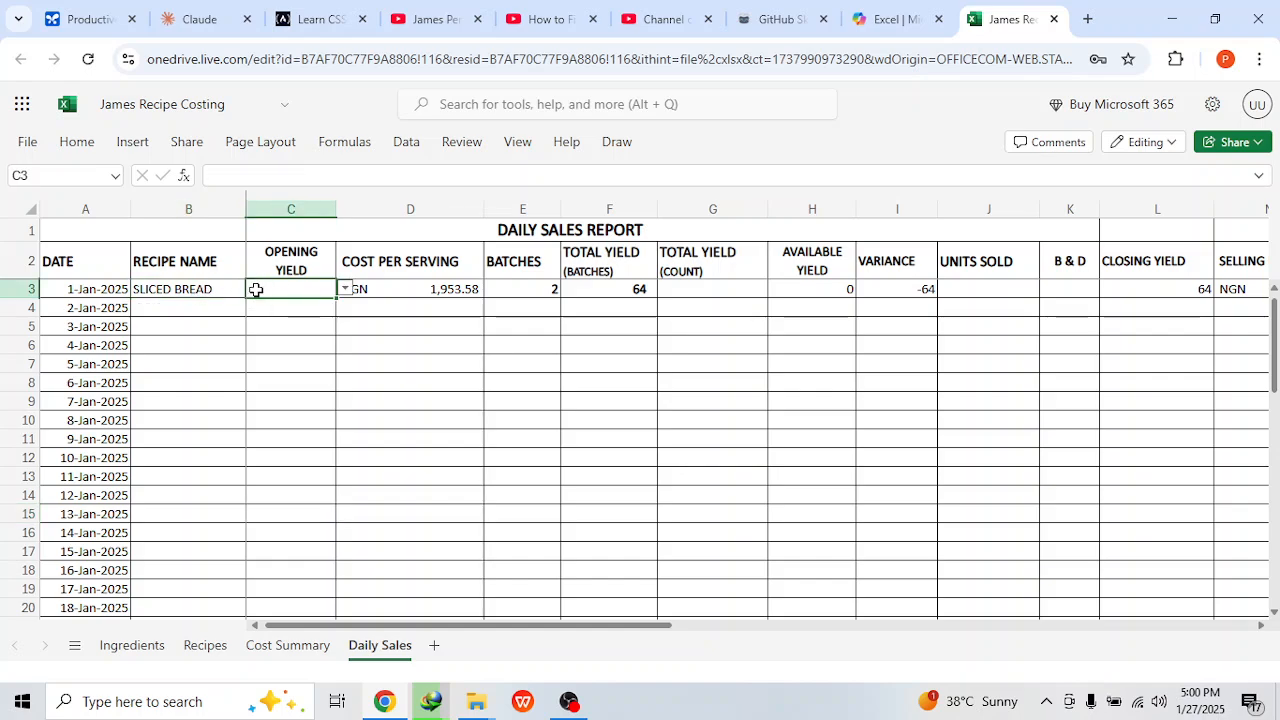
click(238, 292)
click(256, 290)
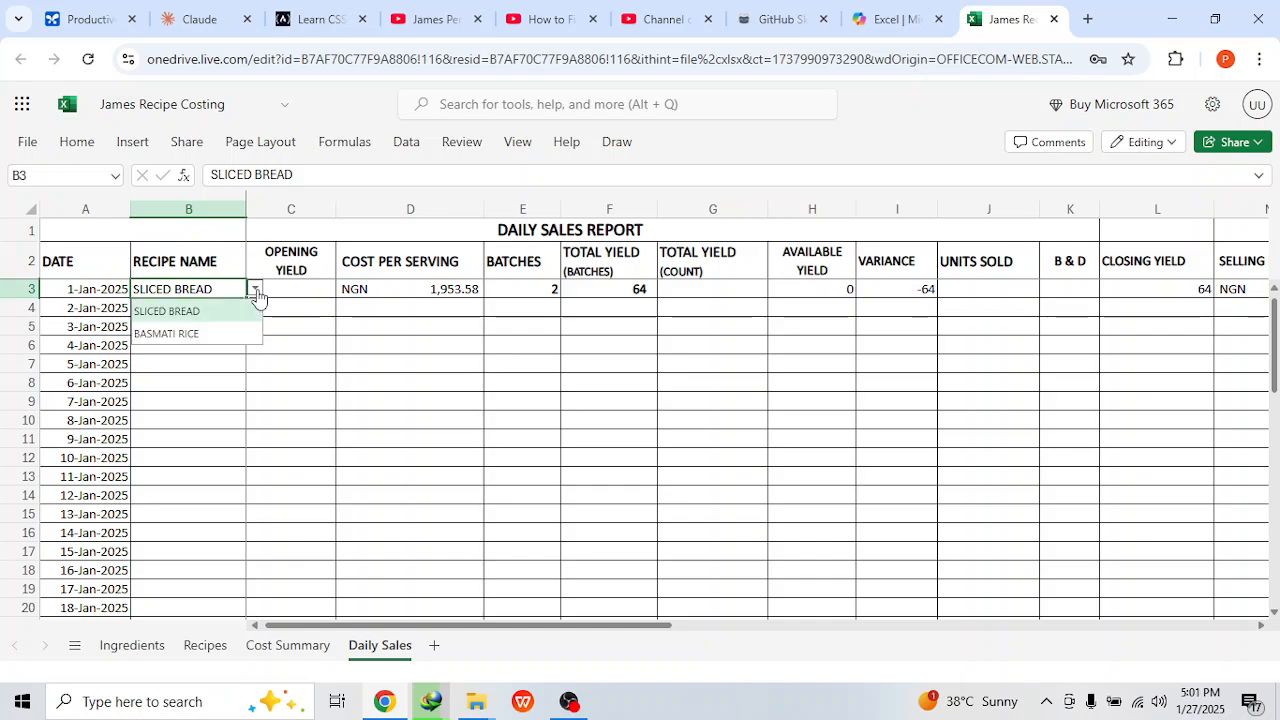
click(219, 328)
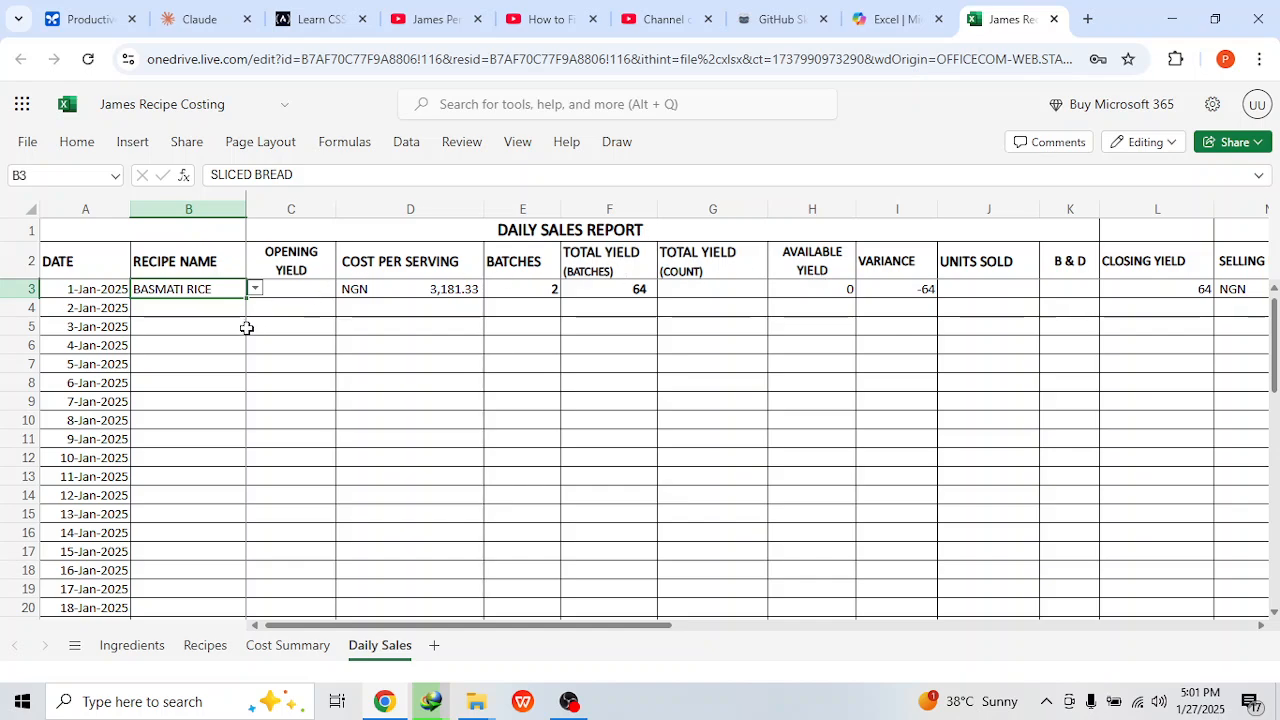
Step: Inspect the first day's row formulas across total yield, batches, units sold, B&D and profit columns
click(575, 291)
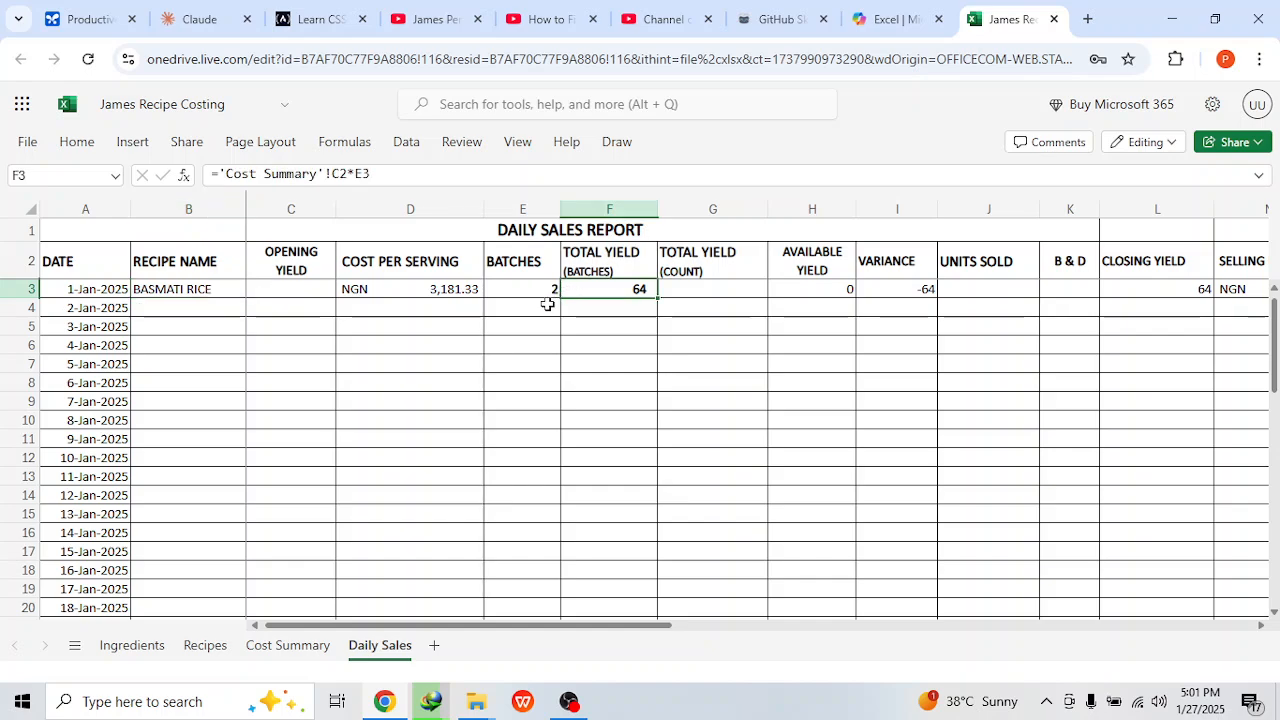
click(549, 319)
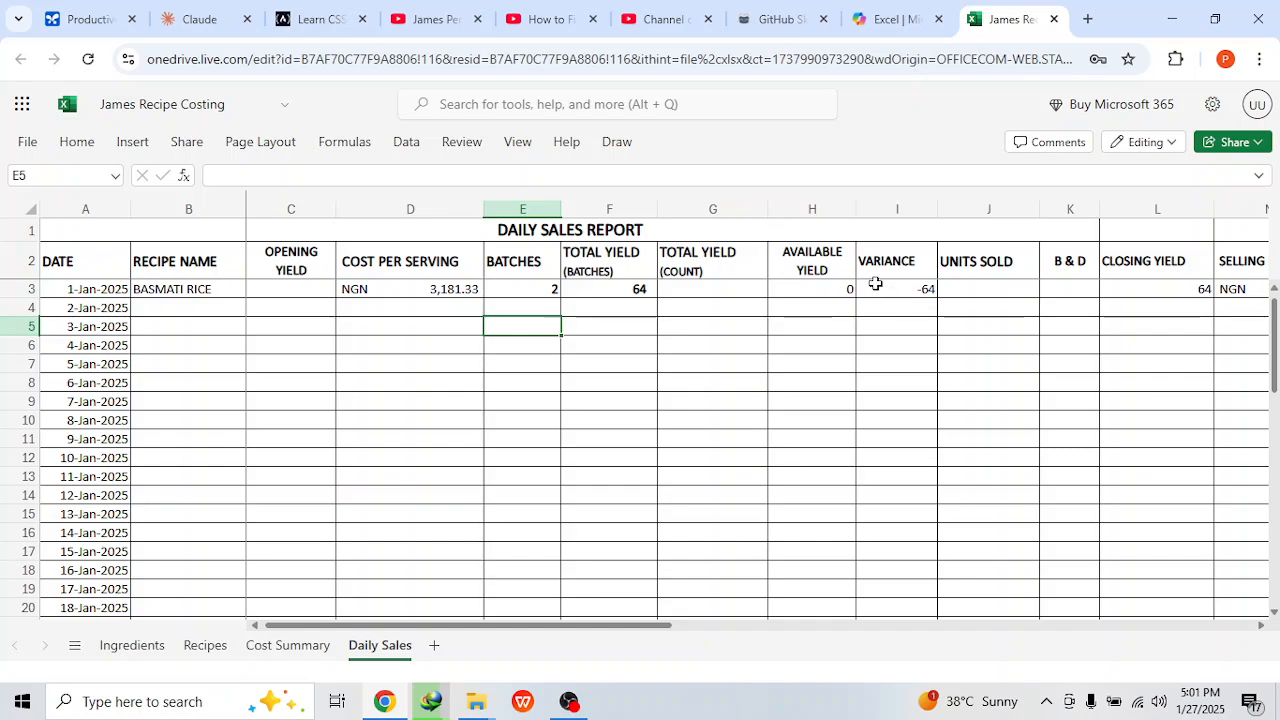
click(1053, 289)
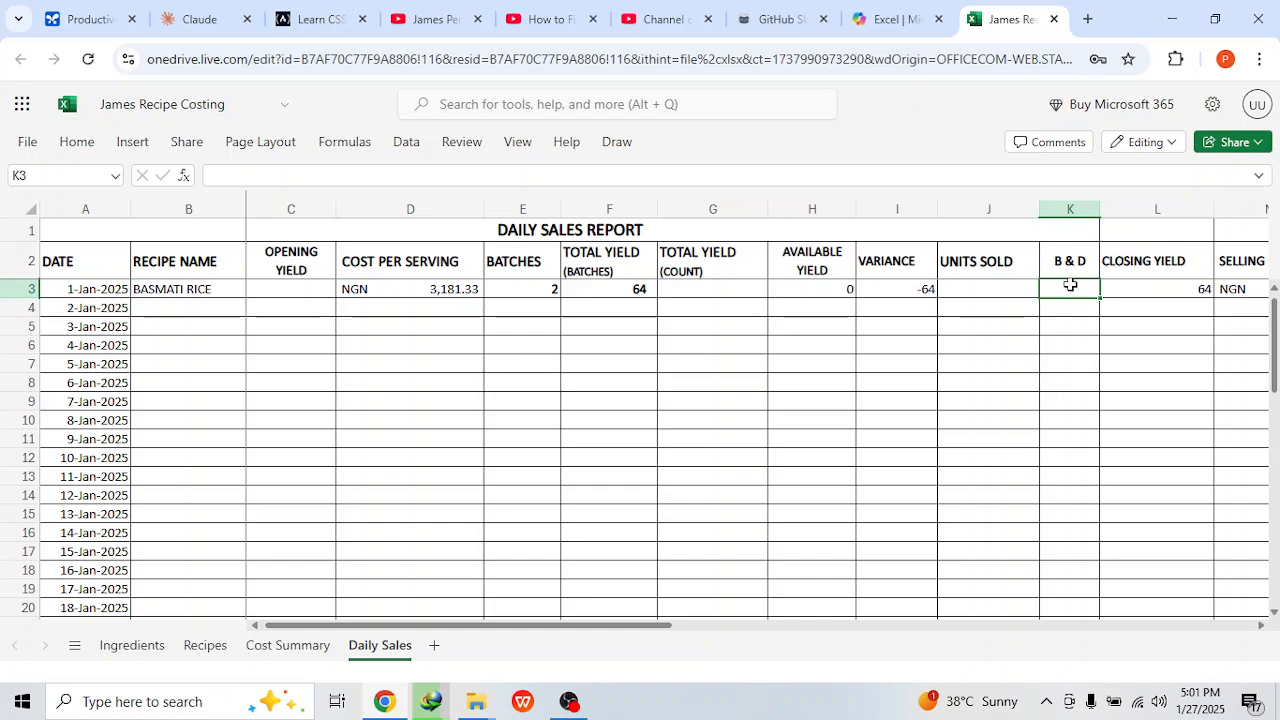
click(972, 289)
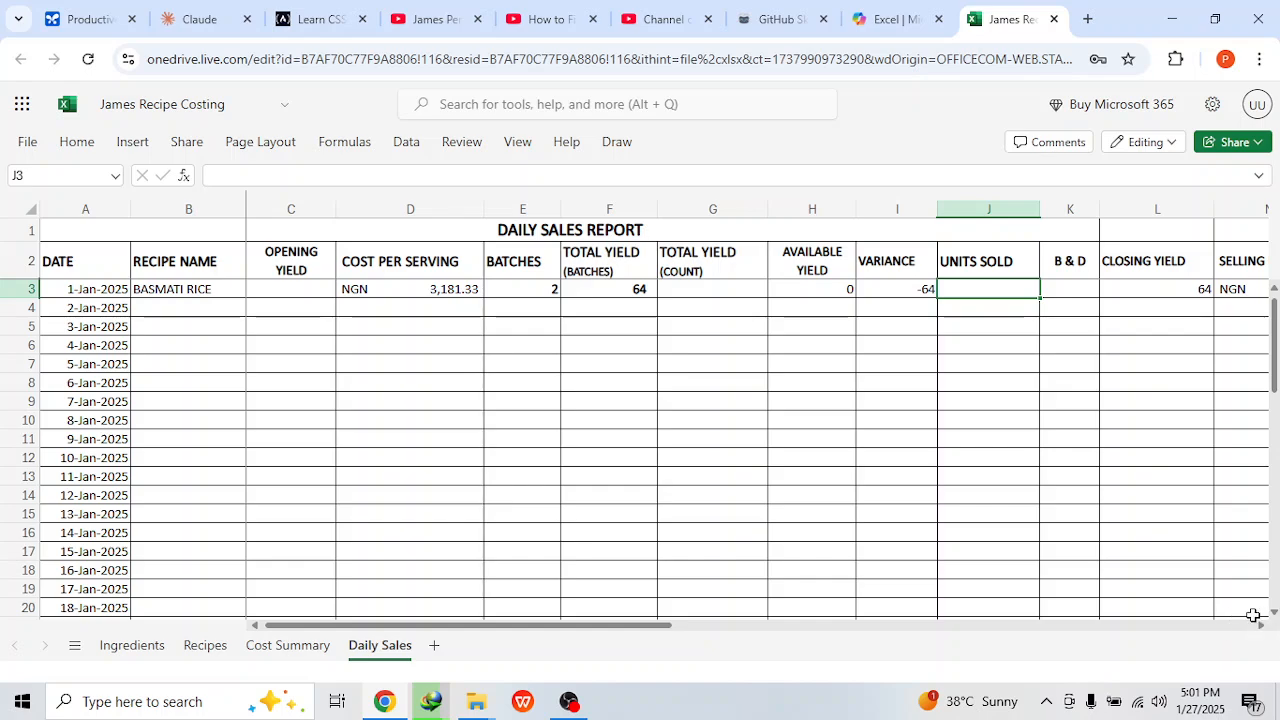
drag(1260, 632, 1263, 634)
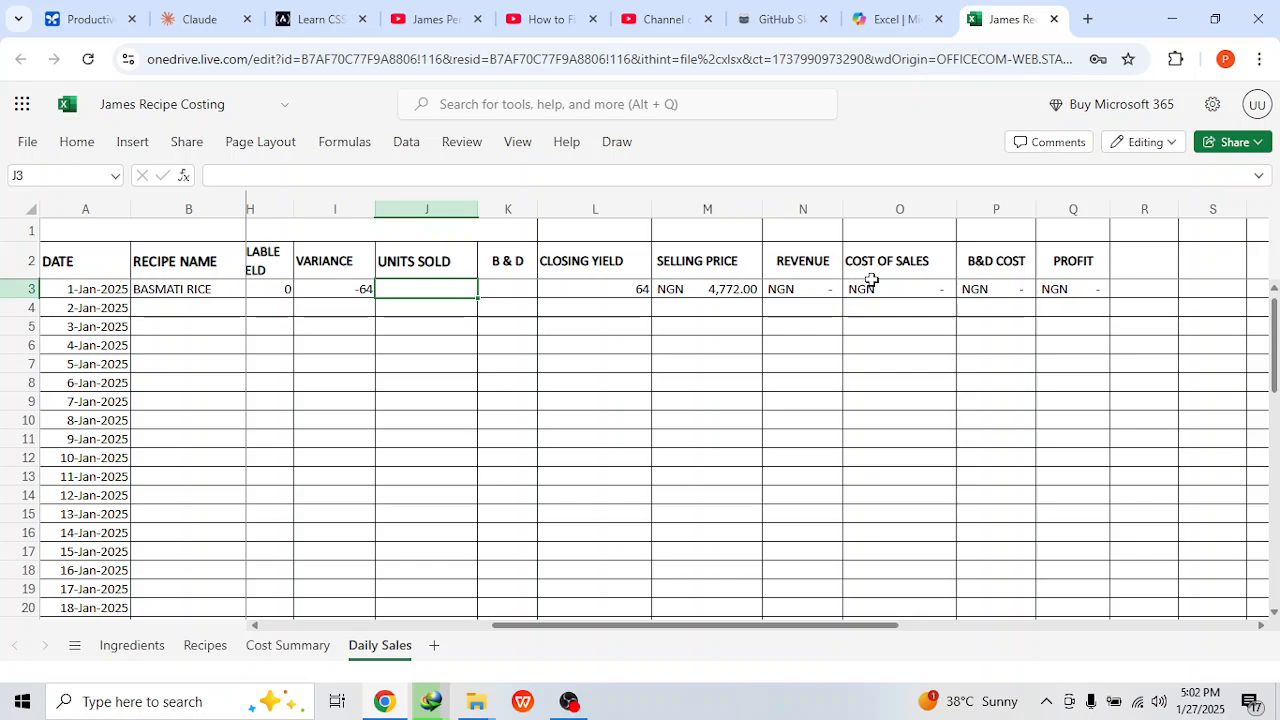
click(1047, 290)
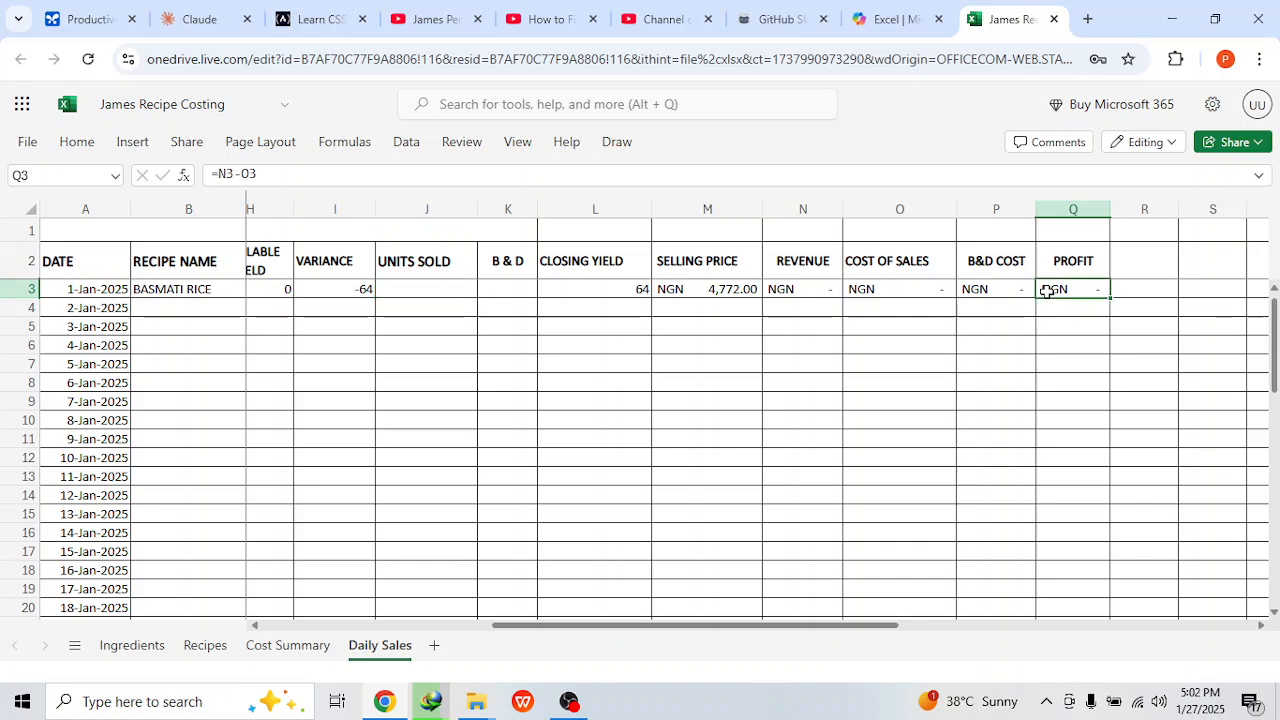